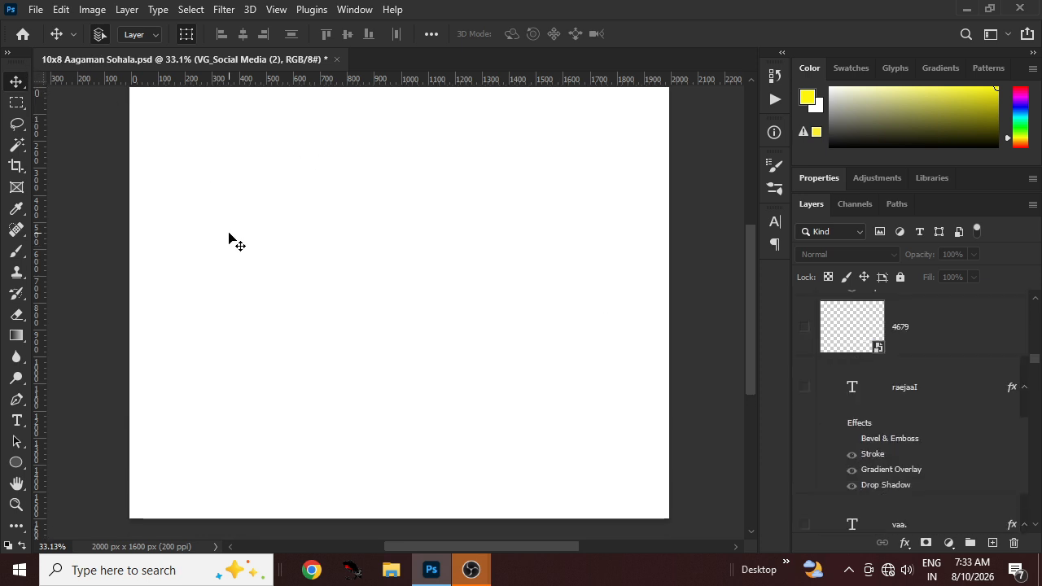
Make the green Color Fill 1 layer near the bottom of the layer stack visible
{"action": "scroll", "coordinate": [890, 415], "scroll_direction": "down", "scroll_amount": 2}
{"action": "scroll", "coordinate": [890, 415], "scroll_direction": "down", "scroll_amount": 4}
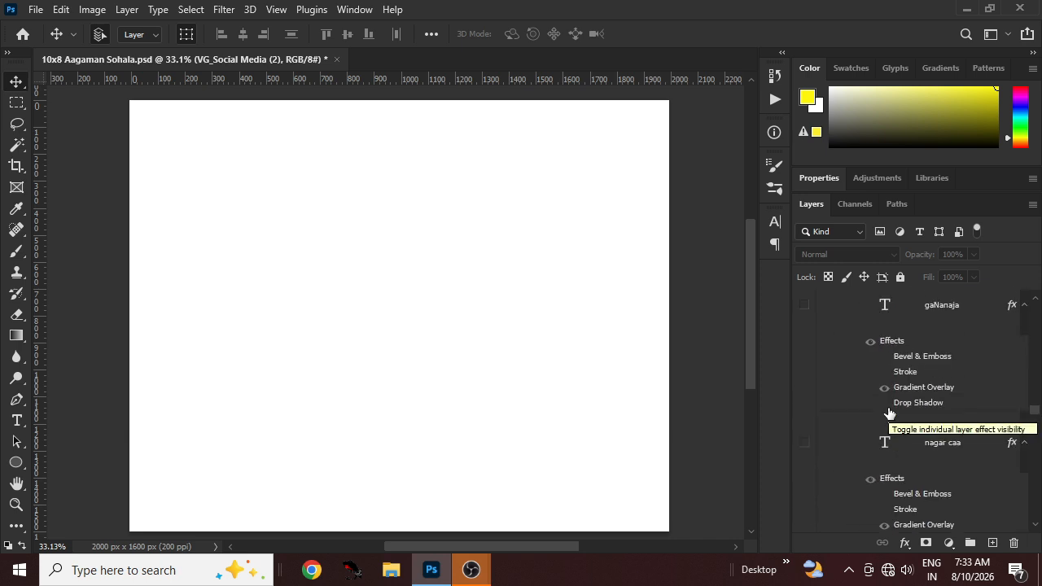
{"action": "scroll", "coordinate": [890, 413], "scroll_direction": "down", "scroll_amount": 3}
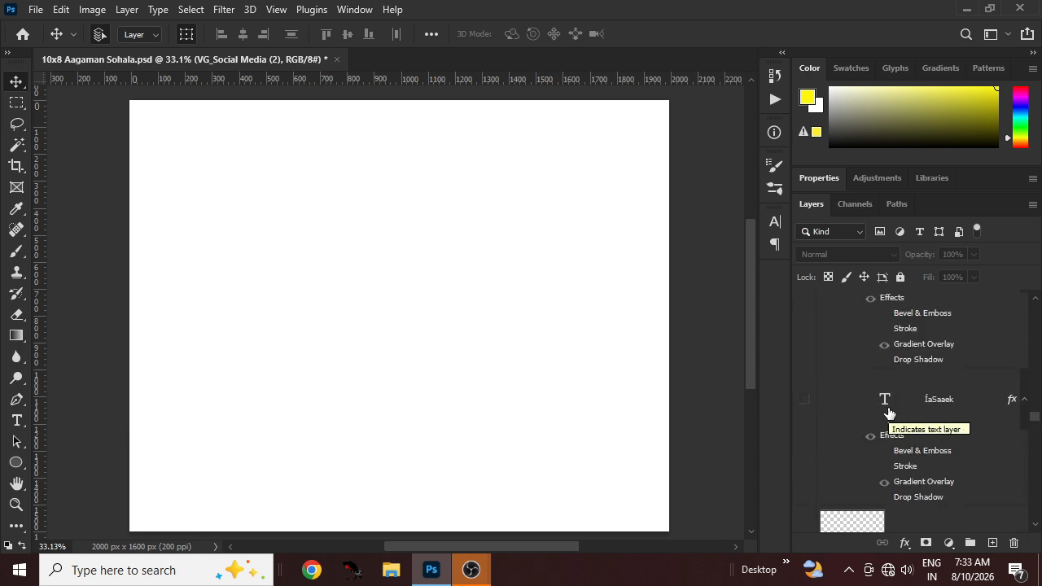
{"action": "scroll", "coordinate": [875, 432], "scroll_direction": "down", "scroll_amount": 5}
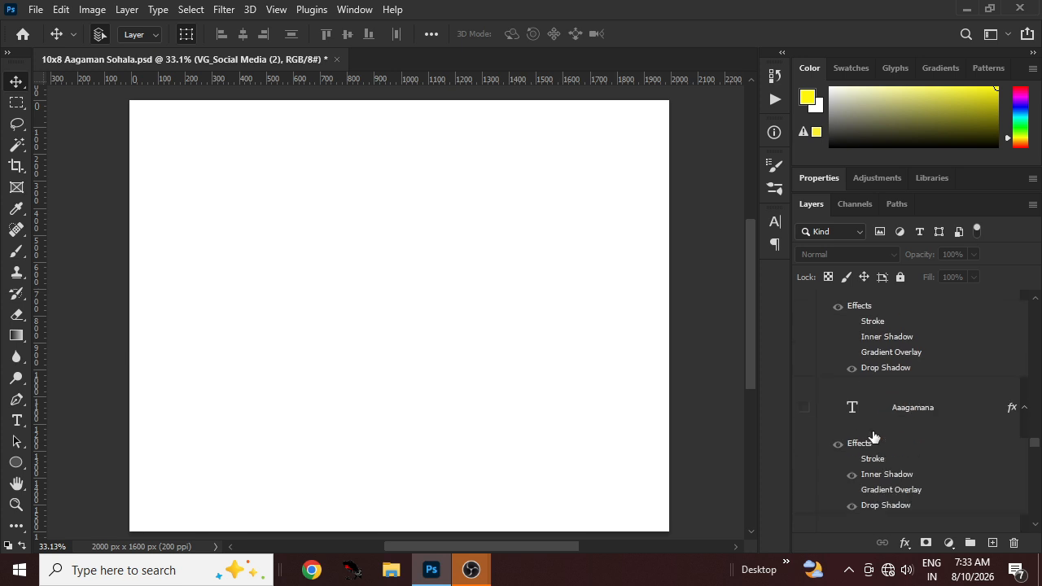
{"action": "scroll", "coordinate": [873, 438], "scroll_direction": "down", "scroll_amount": 6}
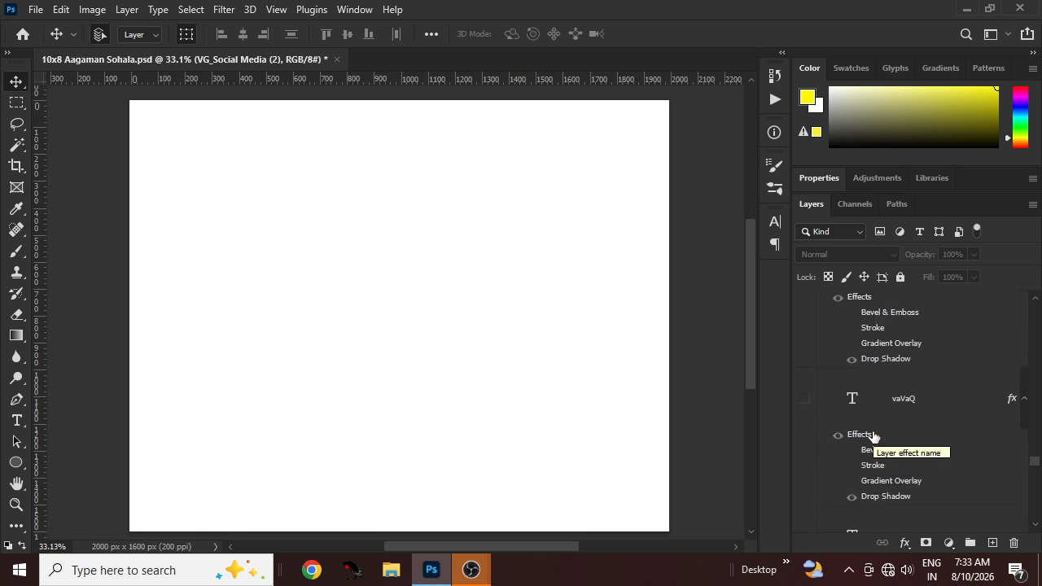
{"action": "scroll", "coordinate": [874, 437], "scroll_direction": "down", "scroll_amount": 5}
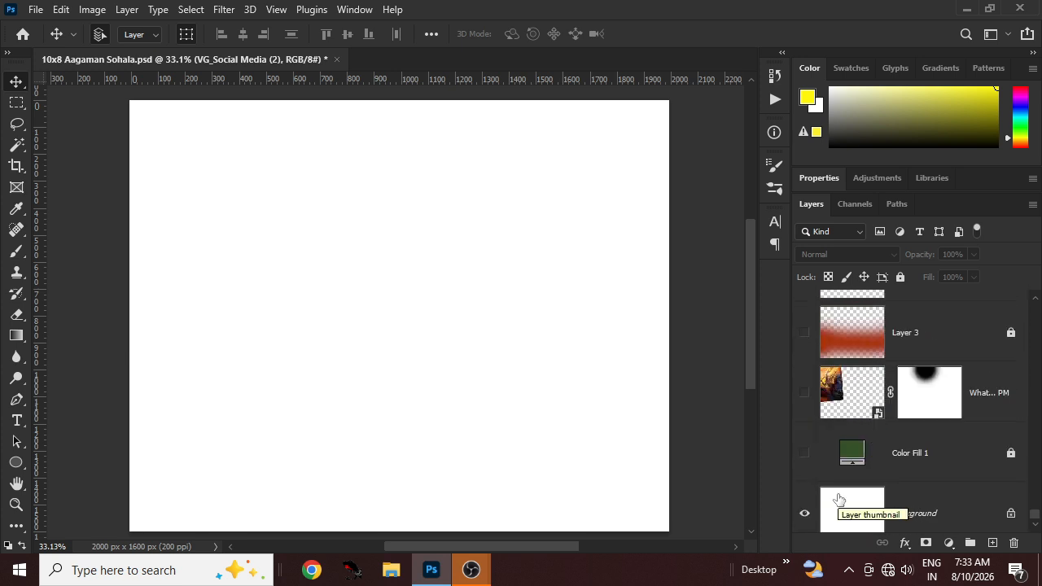
{"action": "left_click", "coordinate": [804, 442]}
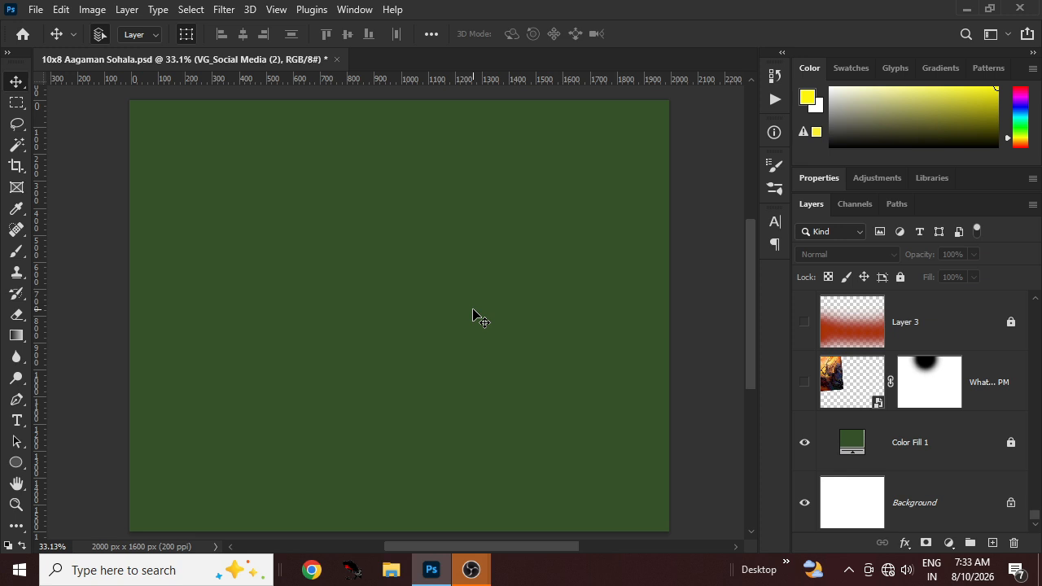
{"action": "scroll", "coordinate": [473, 310], "scroll_direction": "down", "scroll_amount": 1}
{"action": "scroll", "coordinate": [473, 310], "scroll_direction": "up", "scroll_amount": 1}
{"action": "right_click", "coordinate": [549, 314]}
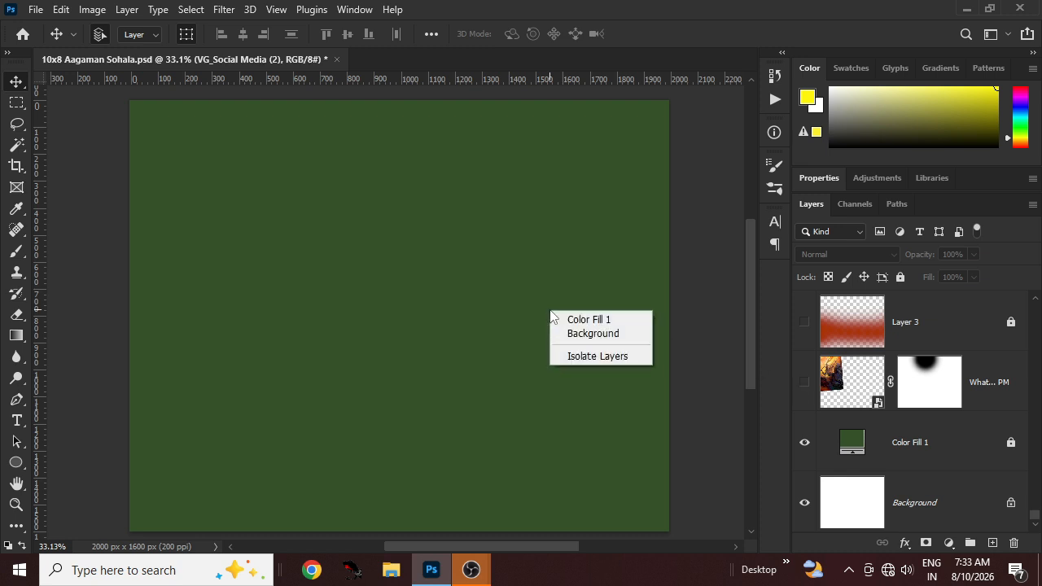
{"action": "left_click", "coordinate": [948, 444]}
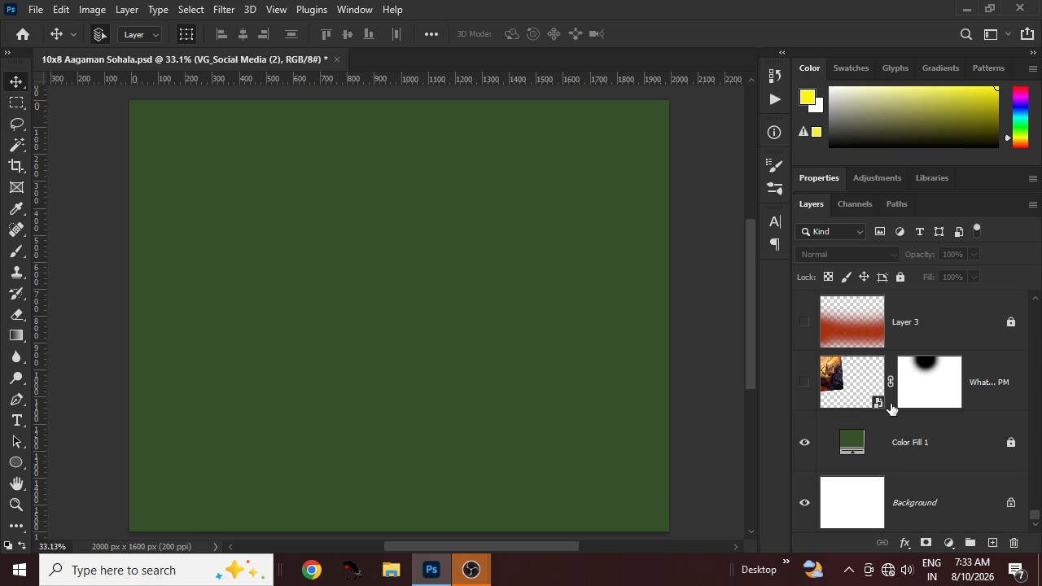
Show the masked warrior image above Color Fill 1 and the red gradient on Layer 3
{"action": "left_click", "coordinate": [805, 382]}
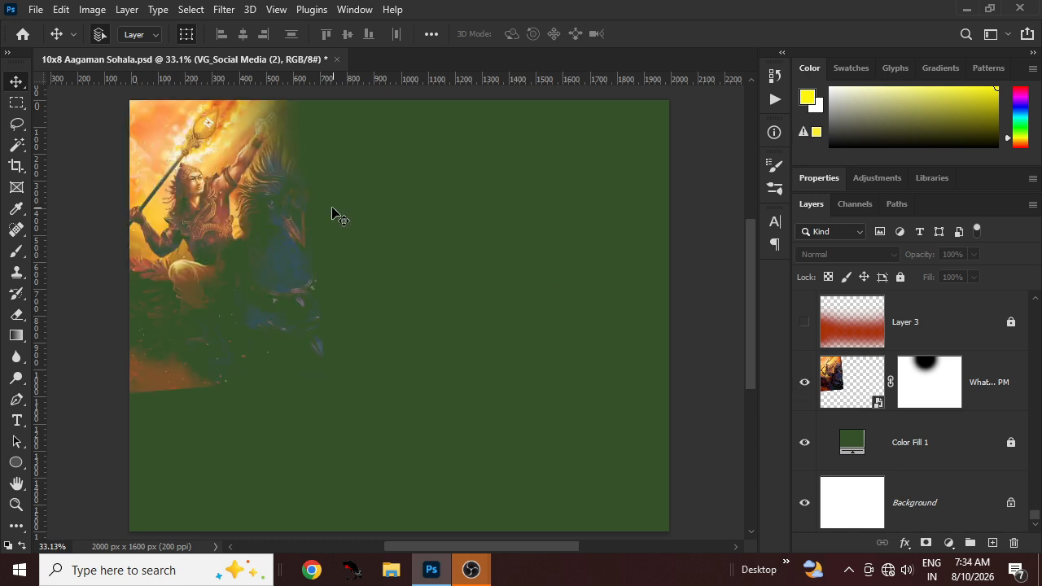
{"action": "left_click", "coordinate": [196, 216]}
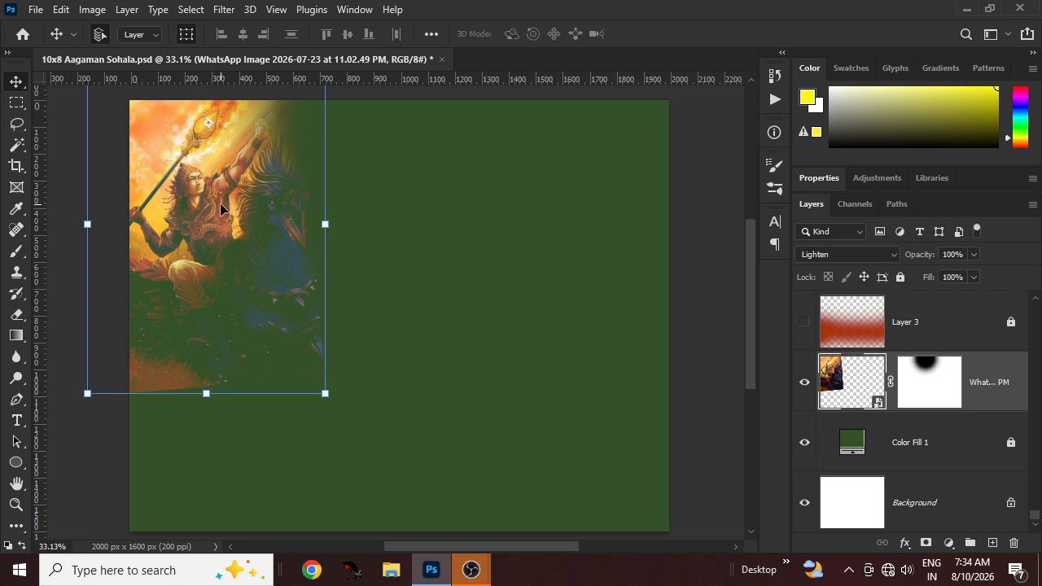
{"action": "scroll", "coordinate": [867, 452], "scroll_direction": "up", "scroll_amount": 1}
{"action": "left_click", "coordinate": [807, 384]}
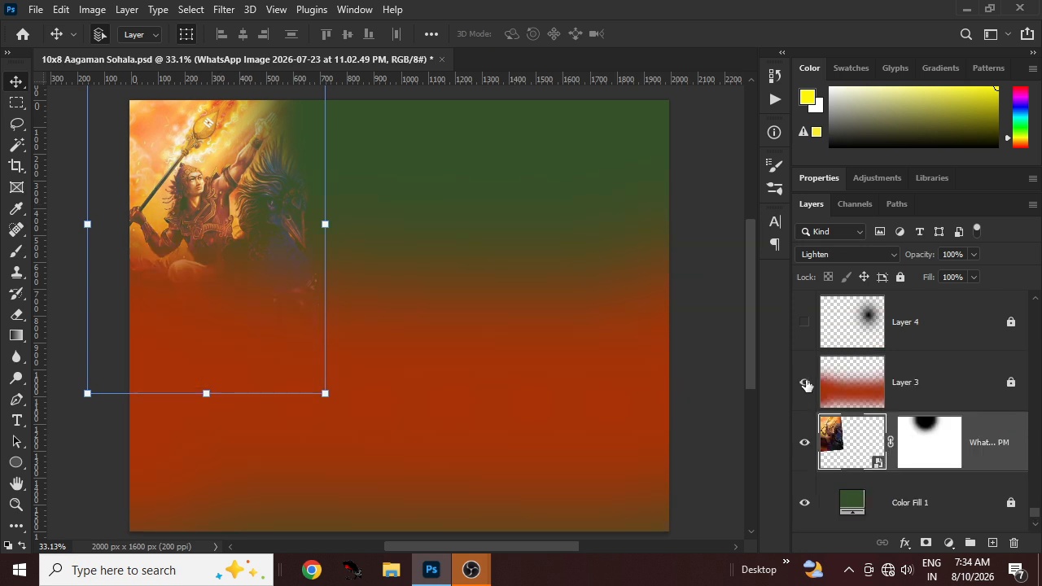
{"action": "left_click", "coordinate": [688, 316]}
{"action": "scroll", "coordinate": [935, 394], "scroll_direction": "up", "scroll_amount": 1}
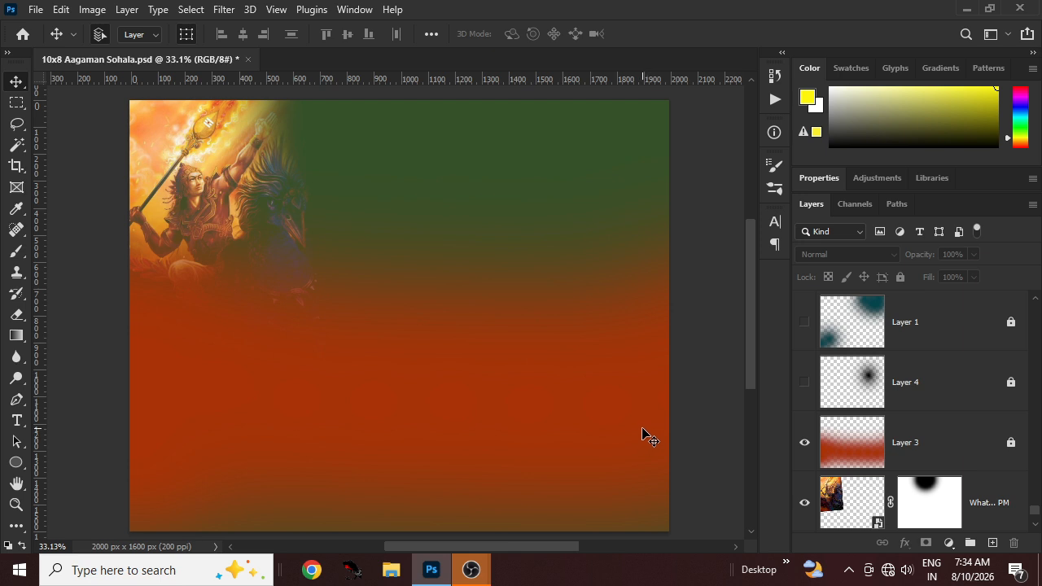
Show the teal shading on Layer 1 and the dark soft spot on Layer 4 copy
{"action": "right_click", "coordinate": [620, 402]}
{"action": "left_click", "coordinate": [804, 323]}
{"action": "left_click", "coordinate": [805, 323]}
{"action": "scroll", "coordinate": [870, 436], "scroll_direction": "up", "scroll_amount": 1}
{"action": "scroll", "coordinate": [870, 436], "scroll_direction": "up", "scroll_amount": 1}
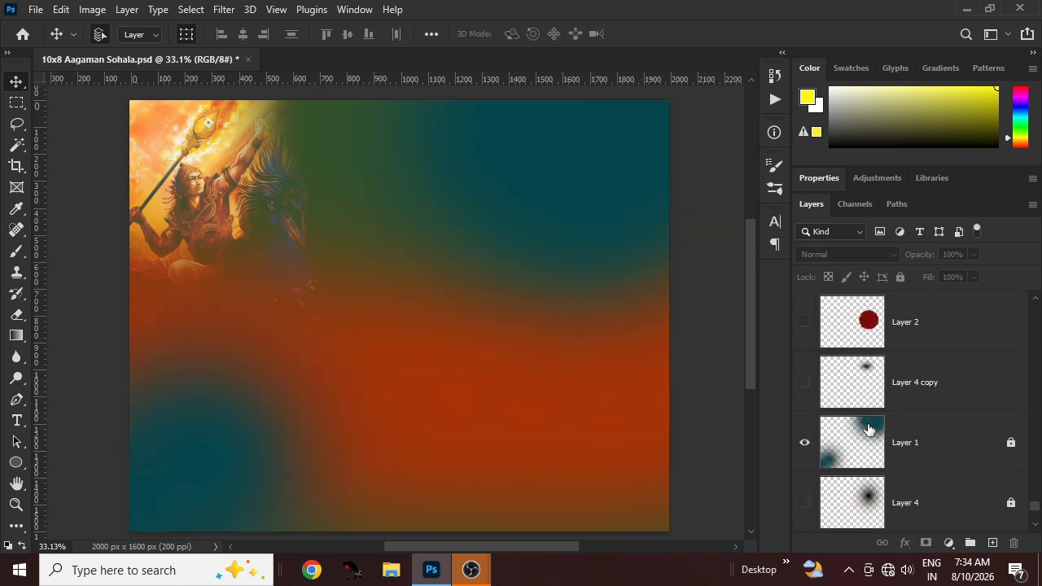
{"action": "left_click", "coordinate": [804, 382]}
{"action": "left_click", "coordinate": [805, 322]}
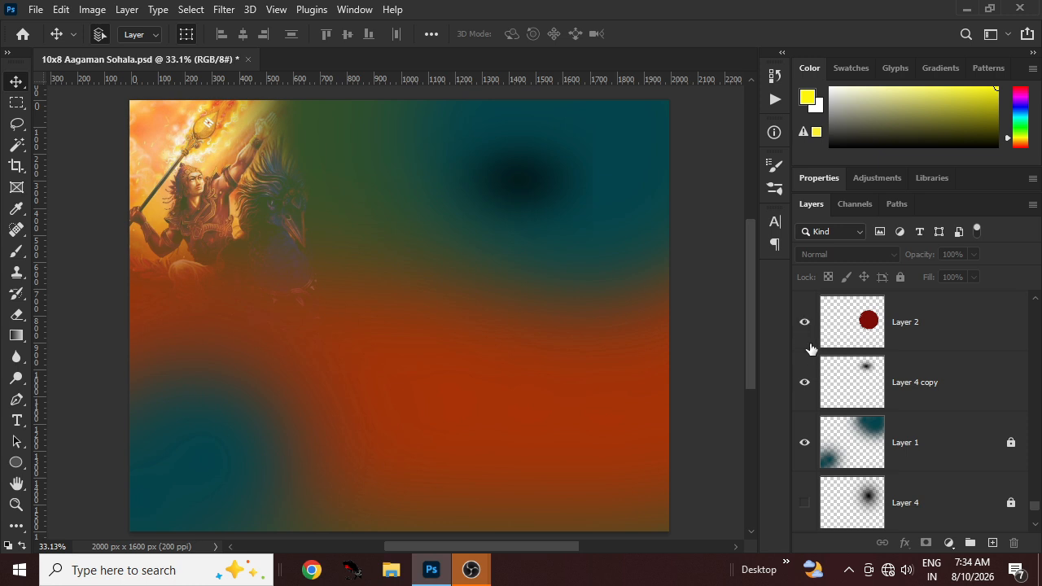
{"action": "scroll", "coordinate": [808, 346], "scroll_direction": "up", "scroll_amount": 1}
{"action": "left_click", "coordinate": [811, 384]}
Show Layer 9 copy with its gradient overlay and the masked peacock feather texture above it
{"action": "scroll", "coordinate": [811, 385], "scroll_direction": "up", "scroll_amount": 1}
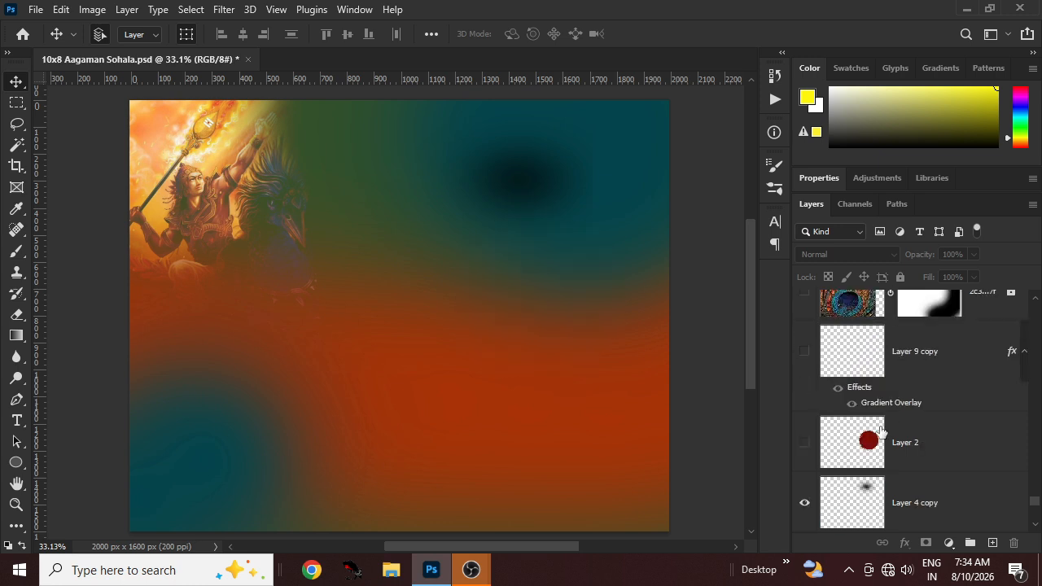
{"action": "left_click", "coordinate": [804, 351]}
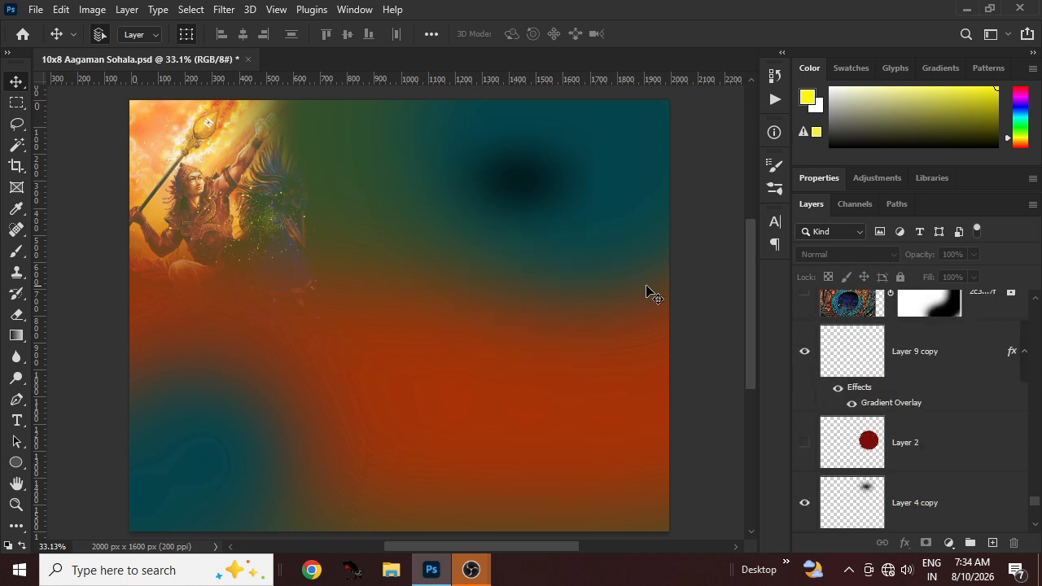
{"action": "left_click", "coordinate": [804, 293]}
{"action": "scroll", "coordinate": [595, 331], "scroll_direction": "up", "scroll_amount": 2}
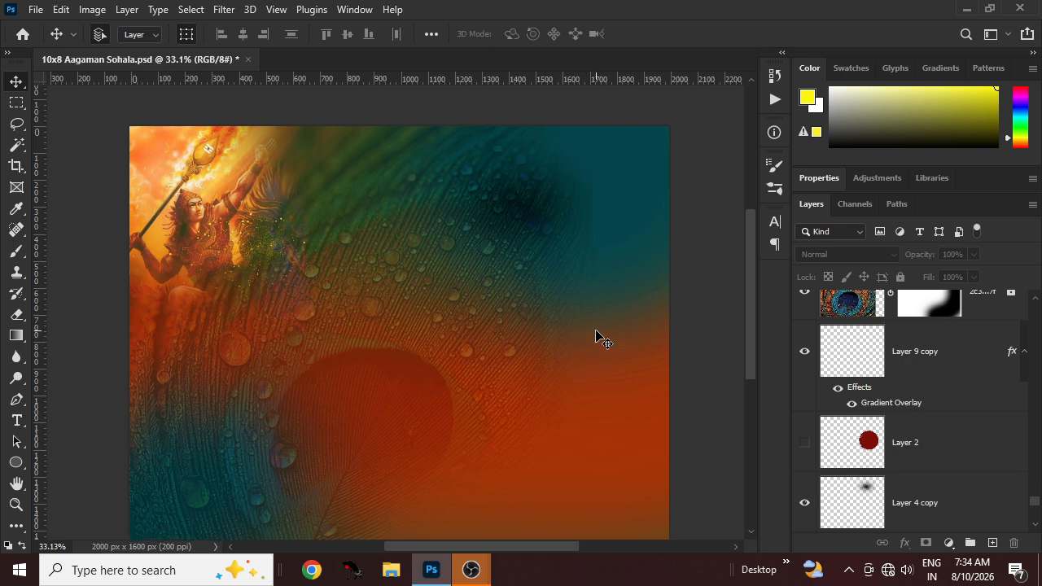
{"action": "scroll", "coordinate": [626, 333], "scroll_direction": "down", "scroll_amount": 3}
{"action": "scroll", "coordinate": [688, 326], "scroll_direction": "up", "scroll_amount": 2}
{"action": "scroll", "coordinate": [686, 325], "scroll_direction": "down", "scroll_amount": 2}
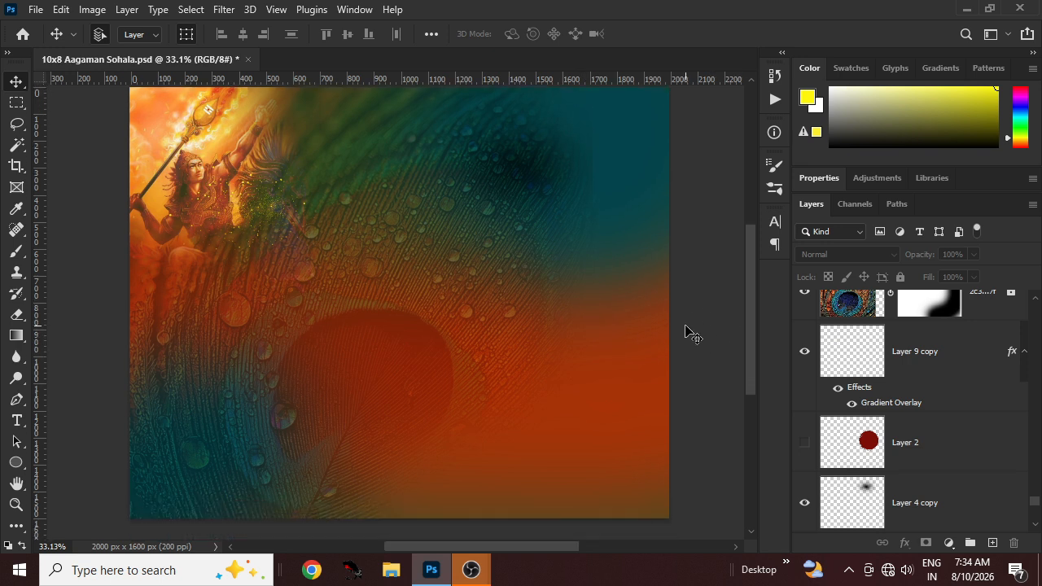
{"action": "scroll", "coordinate": [689, 331], "scroll_direction": "up", "scroll_amount": 1}
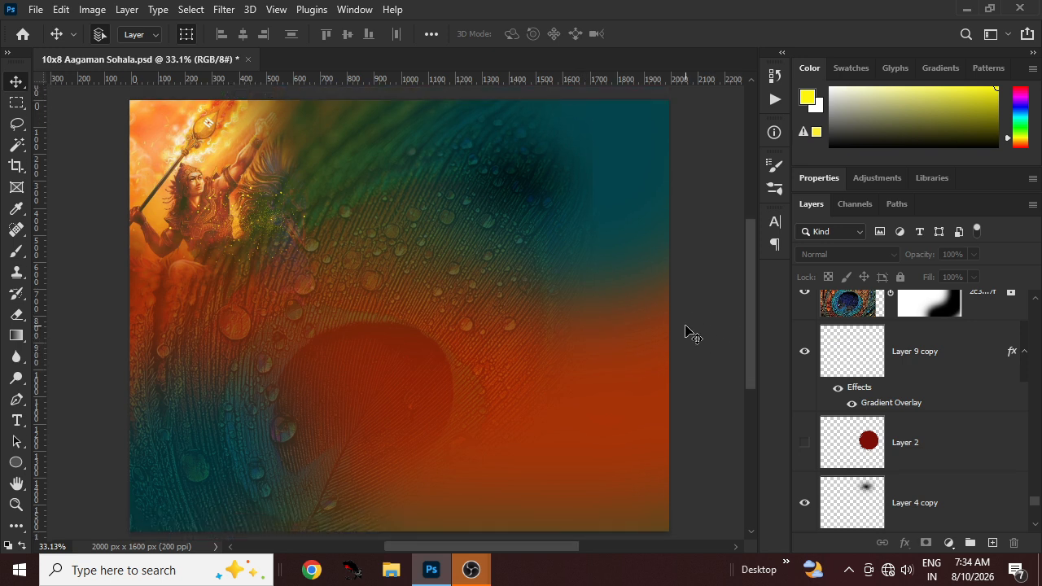
{"action": "left_click", "coordinate": [887, 295]}
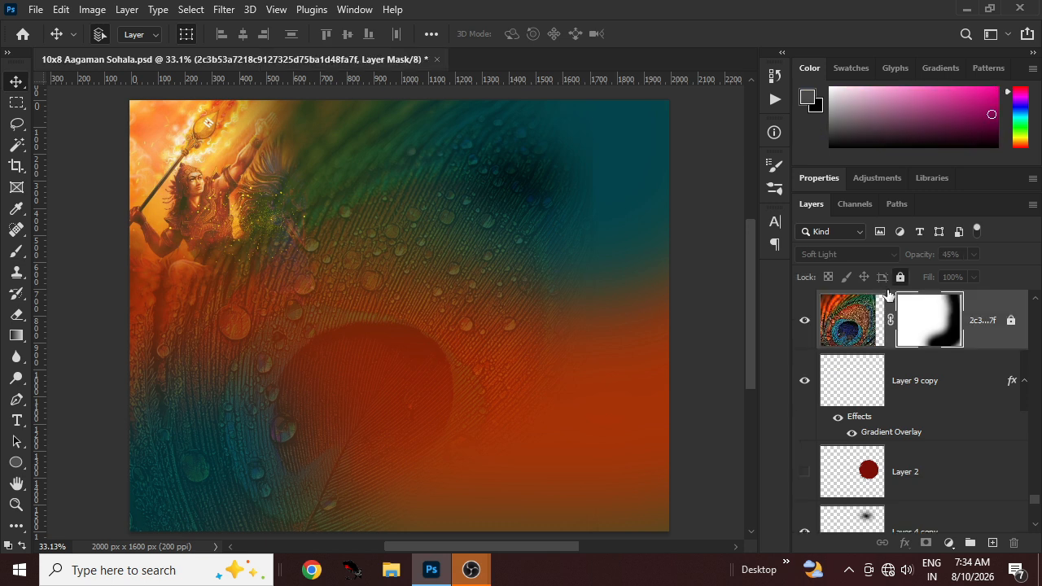
{"action": "left_click", "coordinate": [901, 277]}
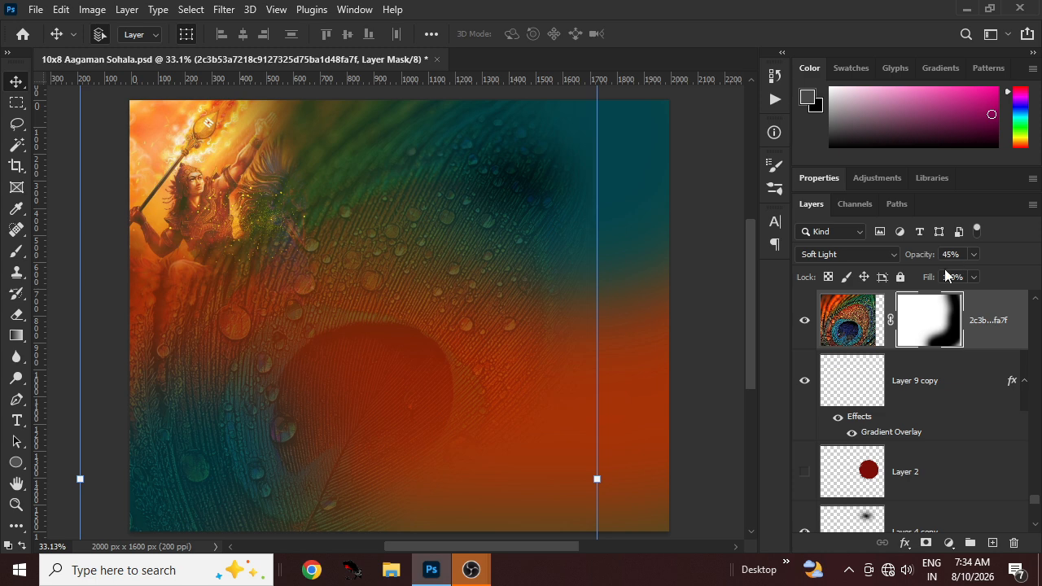
{"action": "left_click", "coordinate": [900, 277]}
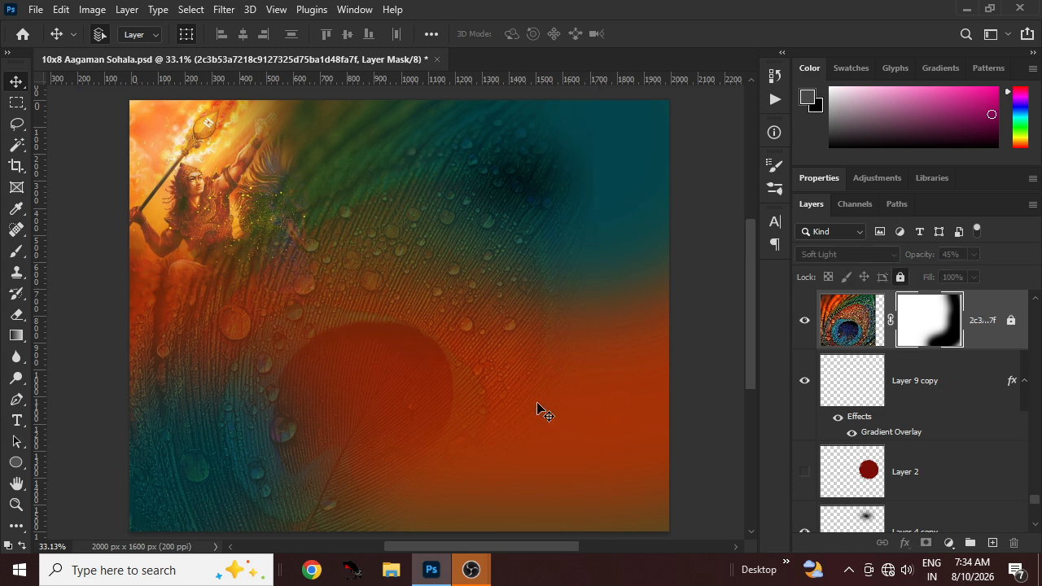
Show the masked standing figure image directly above the peacock feather layer and select that layer
{"action": "scroll", "coordinate": [547, 435], "scroll_direction": "down", "scroll_amount": 1}
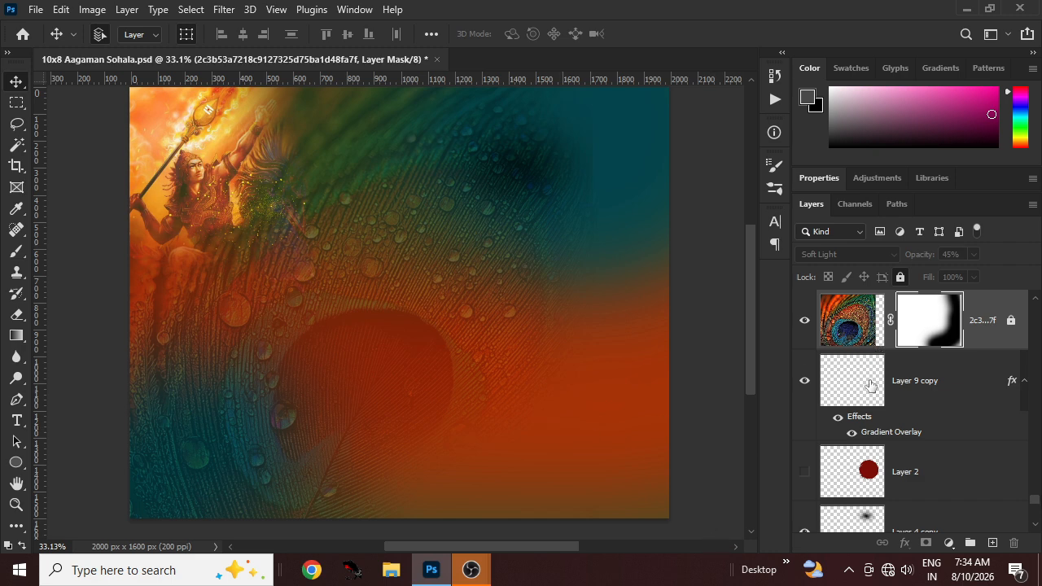
{"action": "scroll", "coordinate": [883, 440], "scroll_direction": "up", "scroll_amount": 1}
{"action": "scroll", "coordinate": [884, 441], "scroll_direction": "up", "scroll_amount": 1}
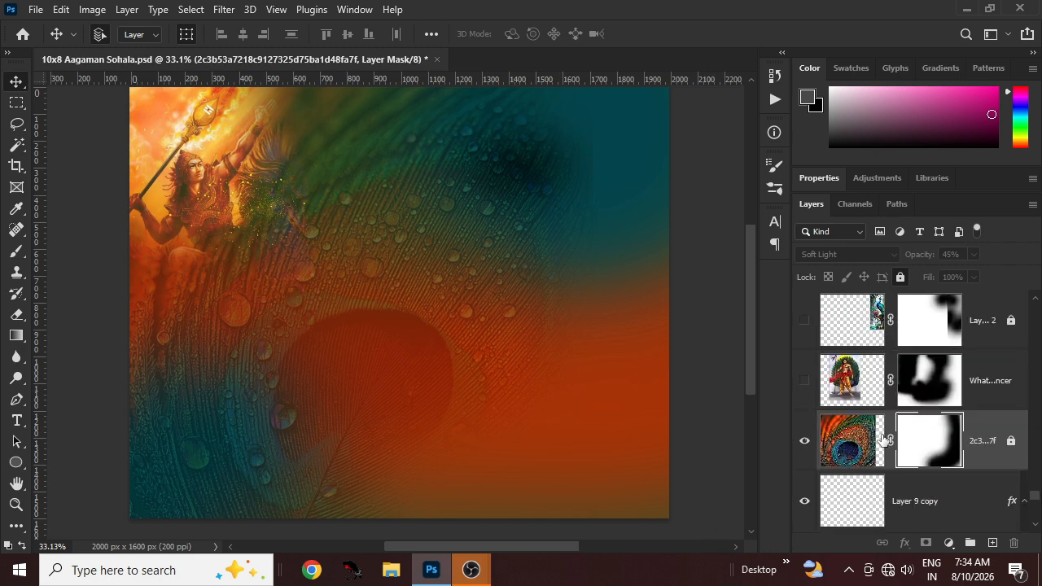
{"action": "scroll", "coordinate": [884, 440], "scroll_direction": "up", "scroll_amount": 1}
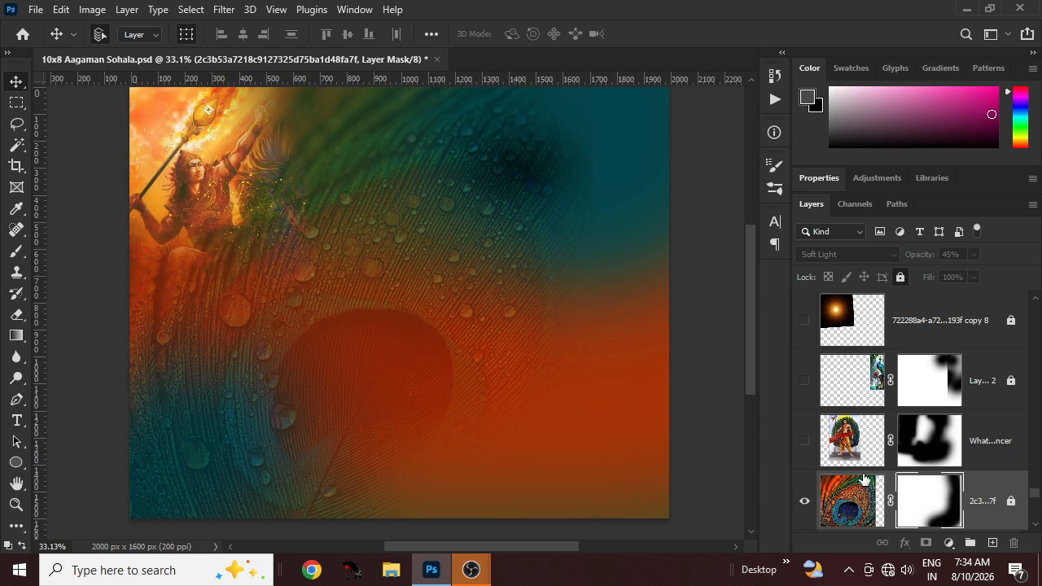
{"action": "left_click", "coordinate": [803, 445]}
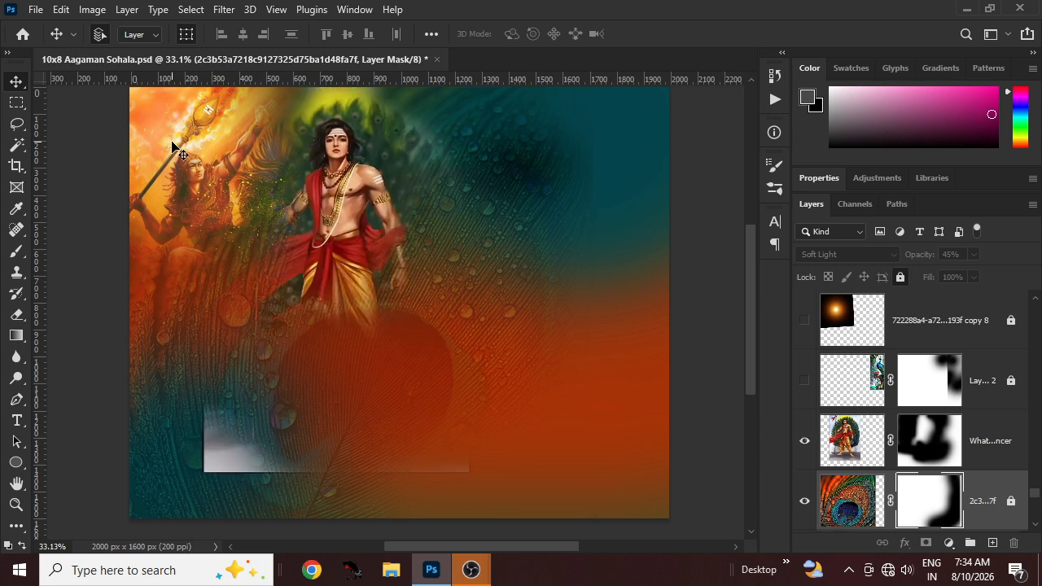
{"action": "left_click", "coordinate": [338, 202]}
{"action": "left_click", "coordinate": [737, 241]}
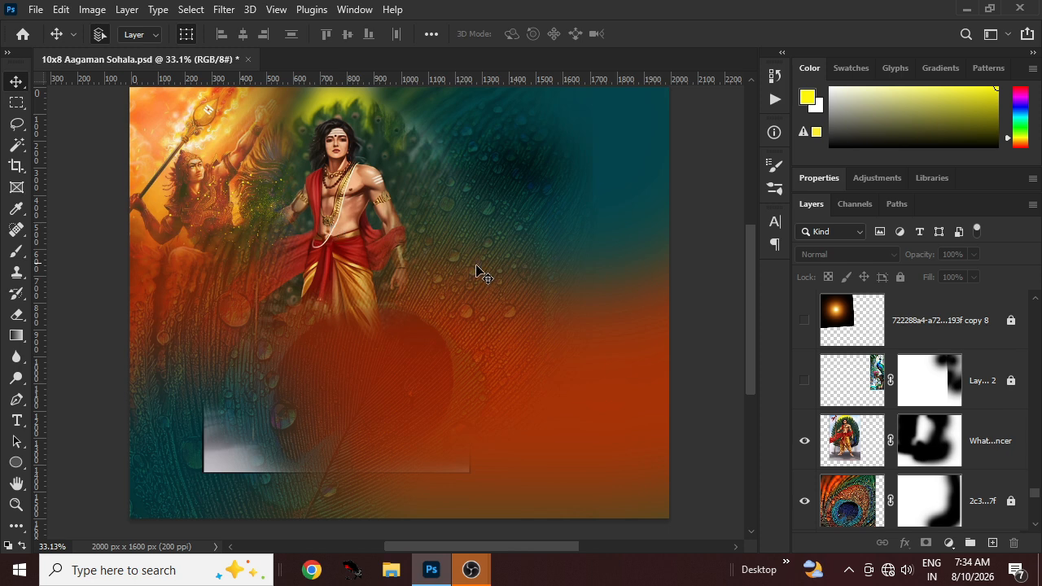
{"action": "left_click", "coordinate": [413, 167]}
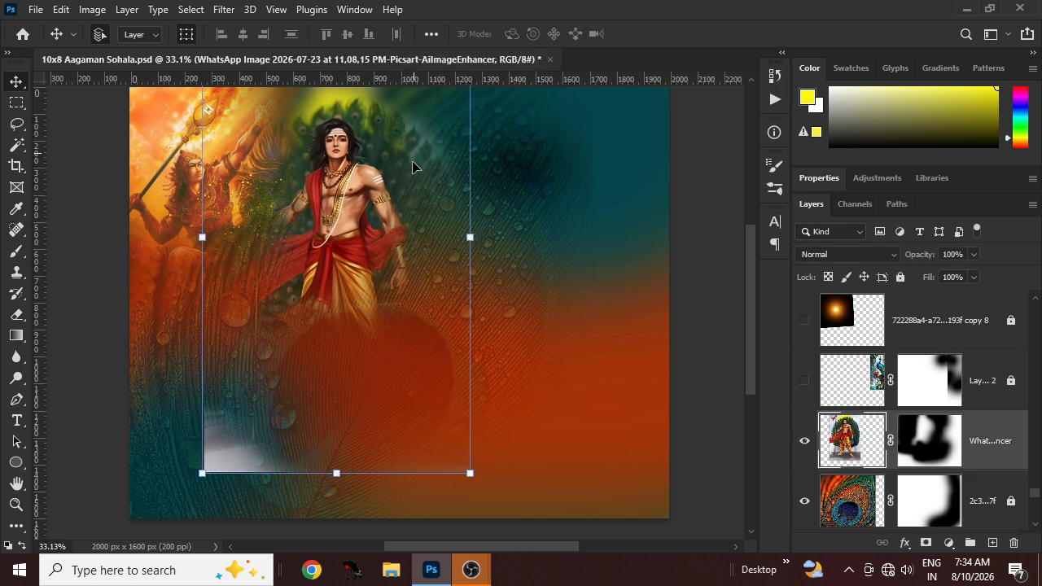
Show the masked peacock layer above the figure, the glowing light layer (copy 8) and the second peacock layer above it
{"action": "left_click", "coordinate": [804, 380]}
{"action": "scroll", "coordinate": [813, 417], "scroll_direction": "up", "scroll_amount": 1}
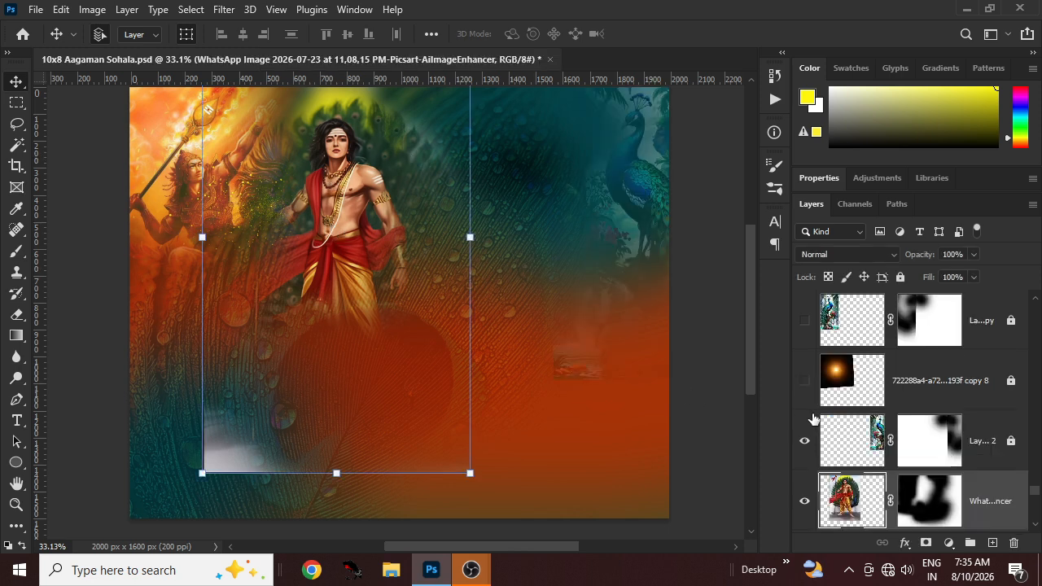
{"action": "left_click", "coordinate": [802, 385]}
{"action": "left_click", "coordinate": [803, 320]}
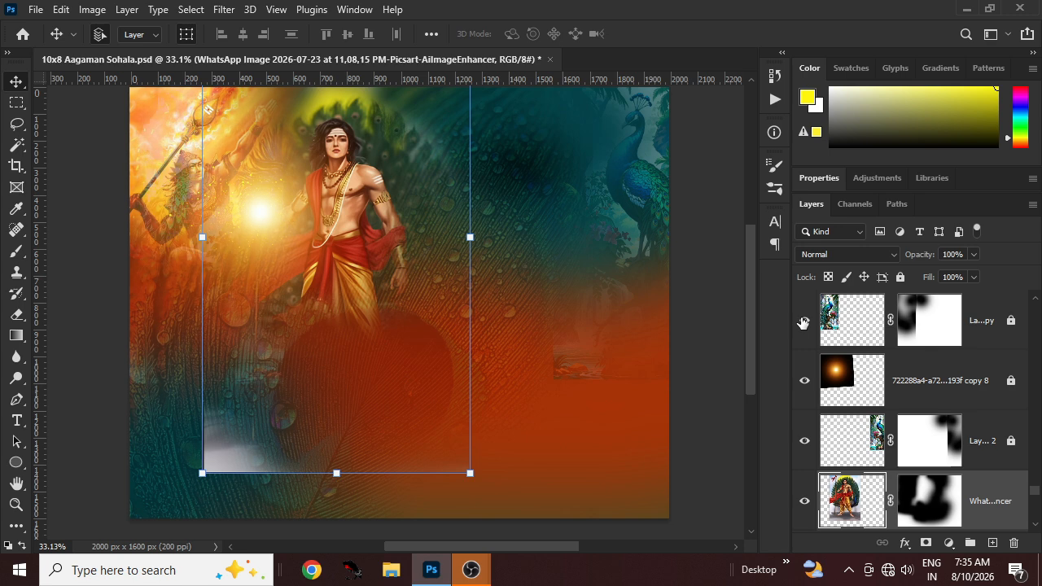
{"action": "scroll", "coordinate": [832, 420], "scroll_direction": "up", "scroll_amount": 1}
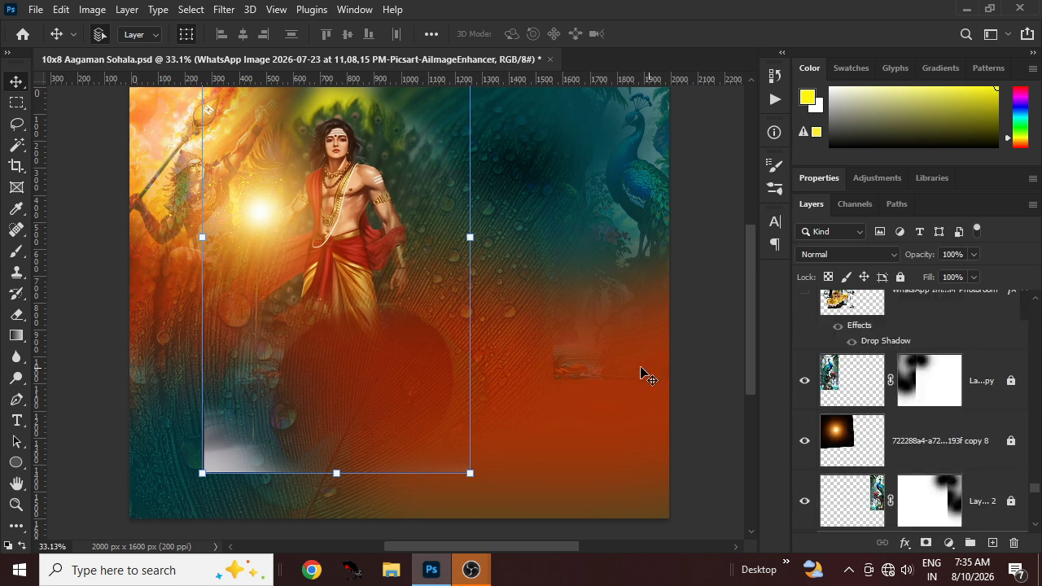
Lock the standing figure layer completely and deselect it
{"action": "scroll", "coordinate": [947, 442], "scroll_direction": "down", "scroll_amount": 2}
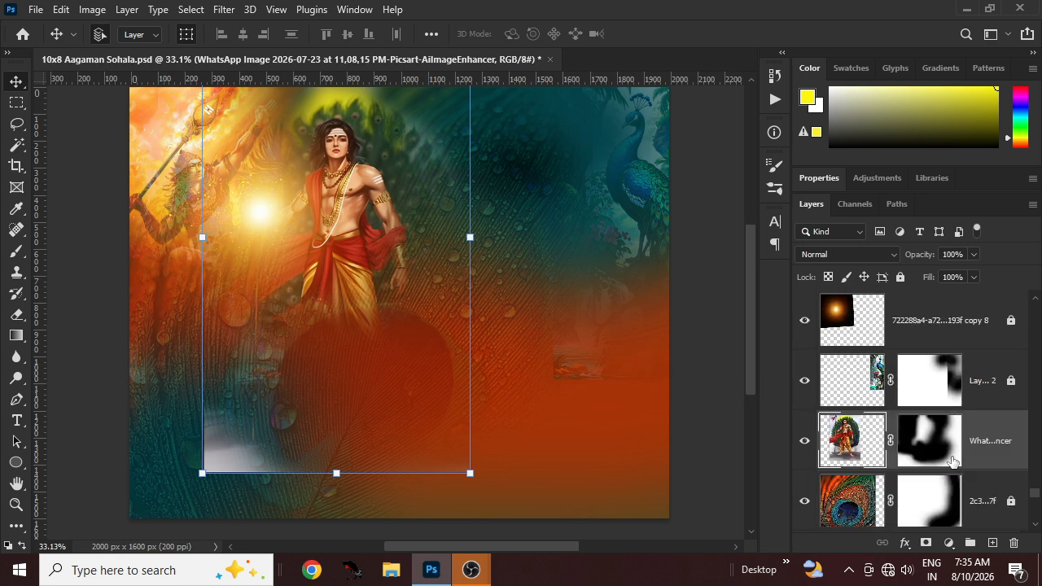
{"action": "left_click", "coordinate": [899, 277]}
{"action": "left_click", "coordinate": [669, 355]}
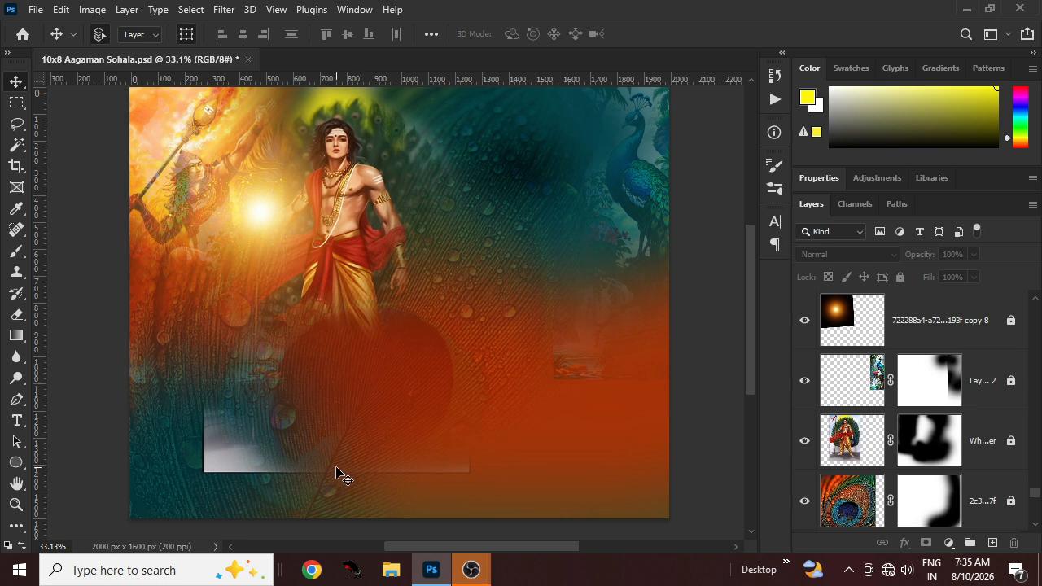
Hide the standing figure layer
{"action": "scroll", "coordinate": [924, 464], "scroll_direction": "up", "scroll_amount": 1}
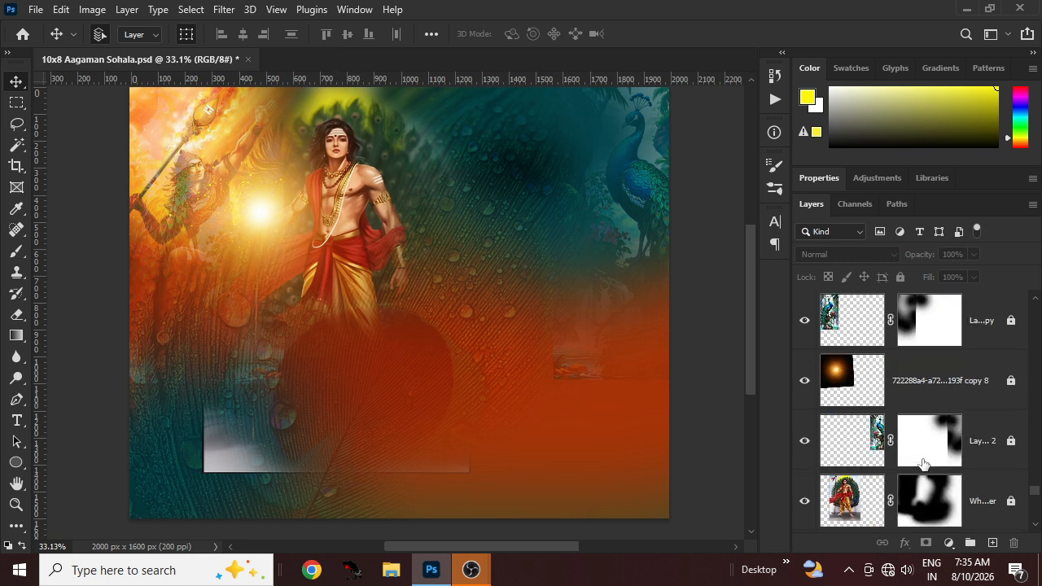
{"action": "scroll", "coordinate": [924, 464], "scroll_direction": "down", "scroll_amount": 1}
{"action": "left_click", "coordinate": [804, 441]}
{"action": "scroll", "coordinate": [870, 457], "scroll_direction": "up", "scroll_amount": 1}
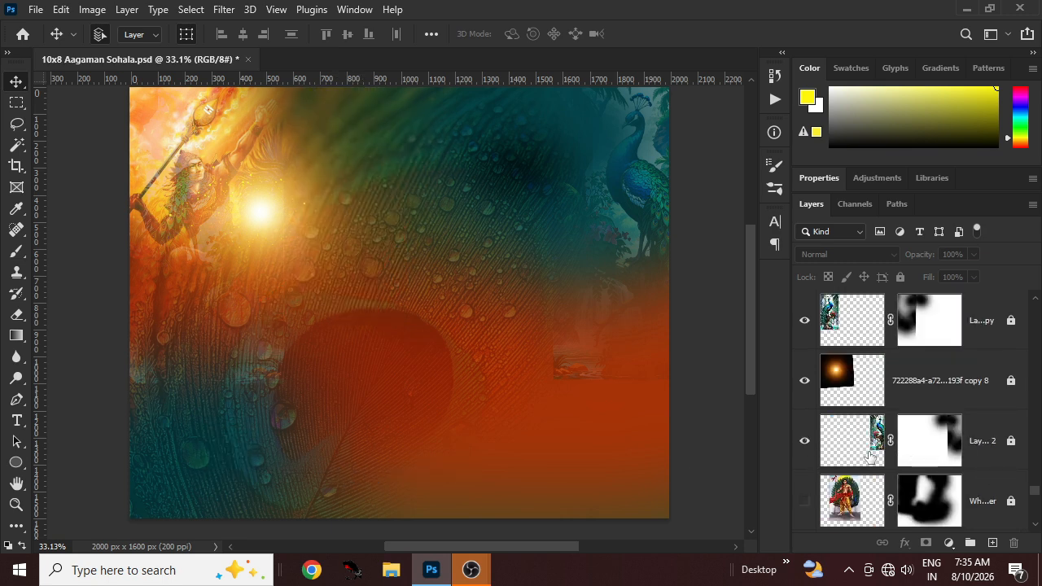
Show and select the seated Ganesha image layer above the peacock layers, and compare it without and with its drop shadow
{"action": "scroll", "coordinate": [869, 457], "scroll_direction": "up", "scroll_amount": 2}
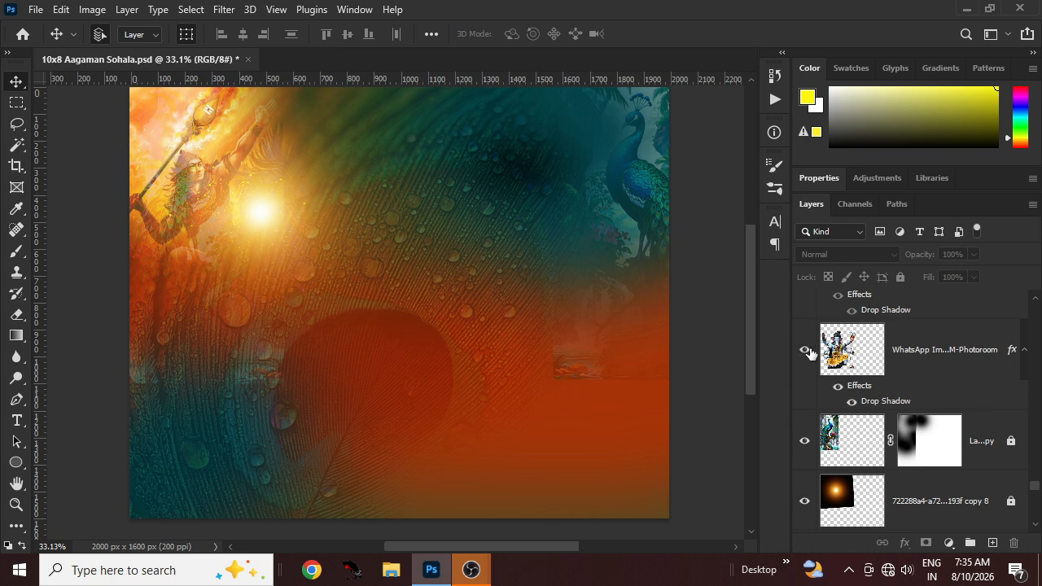
{"action": "left_click", "coordinate": [805, 350]}
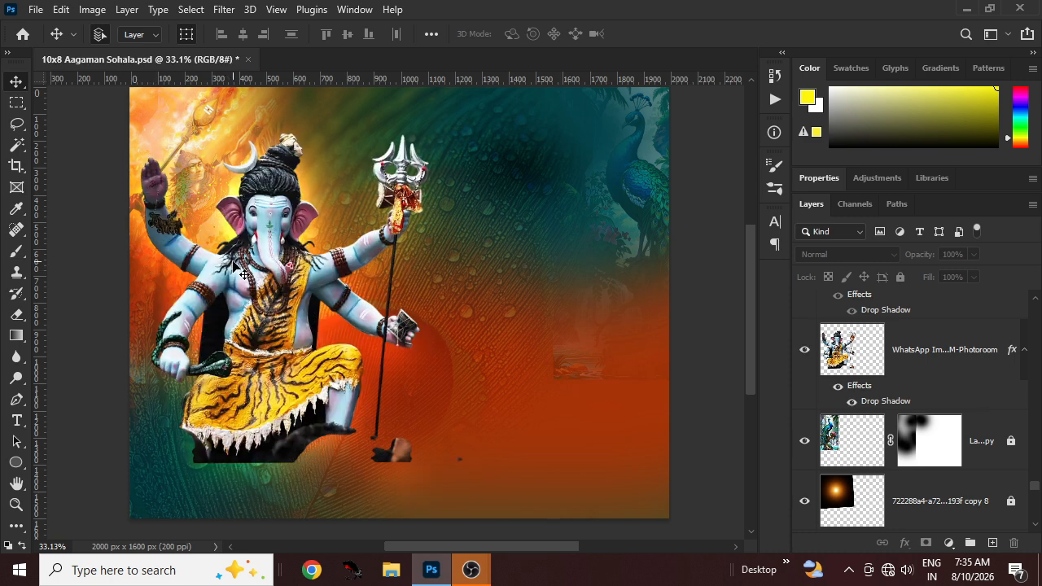
{"action": "left_click", "coordinate": [279, 255]}
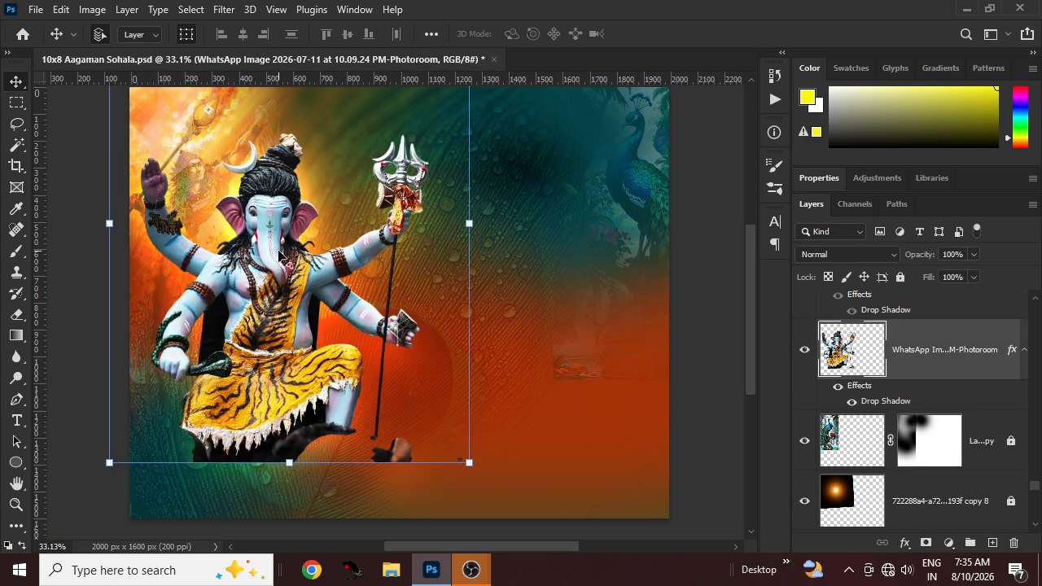
{"action": "scroll", "coordinate": [278, 255], "scroll_direction": "up", "scroll_amount": 1}
{"action": "scroll", "coordinate": [278, 255], "scroll_direction": "down", "scroll_amount": 2}
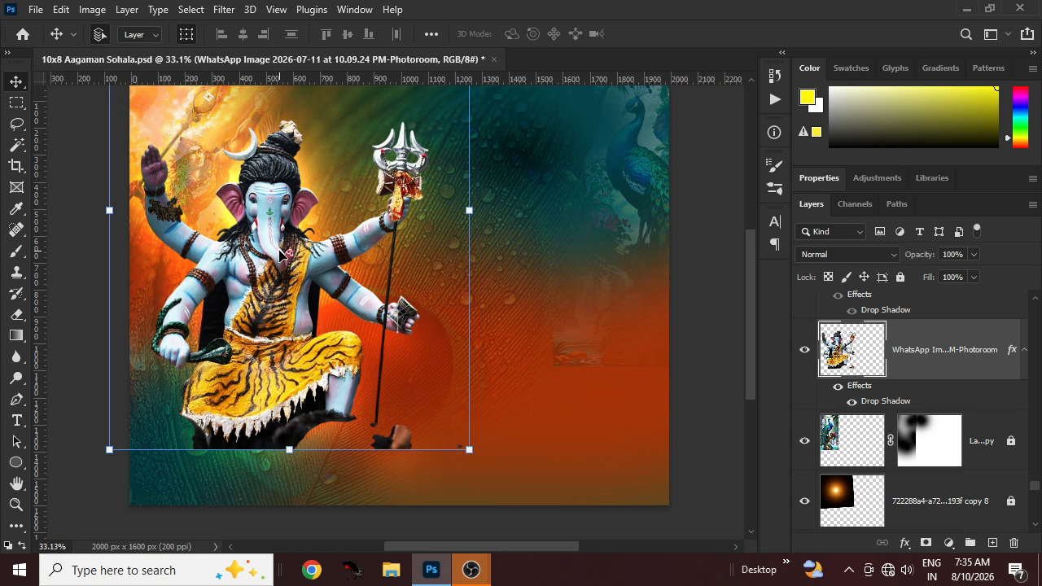
{"action": "scroll", "coordinate": [278, 255], "scroll_direction": "up", "scroll_amount": 3}
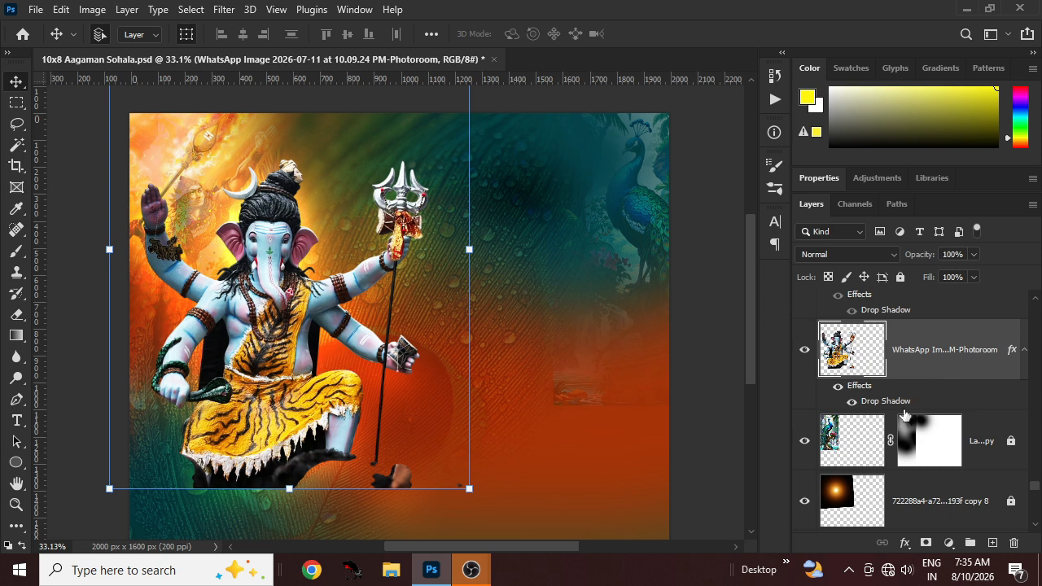
{"action": "left_click", "coordinate": [851, 402]}
{"action": "left_click", "coordinate": [851, 403]}
Show the white flower layer (copy 5) and the torn white paper layer above it, and deselect all layers
{"action": "scroll", "coordinate": [913, 379], "scroll_direction": "up", "scroll_amount": 3}
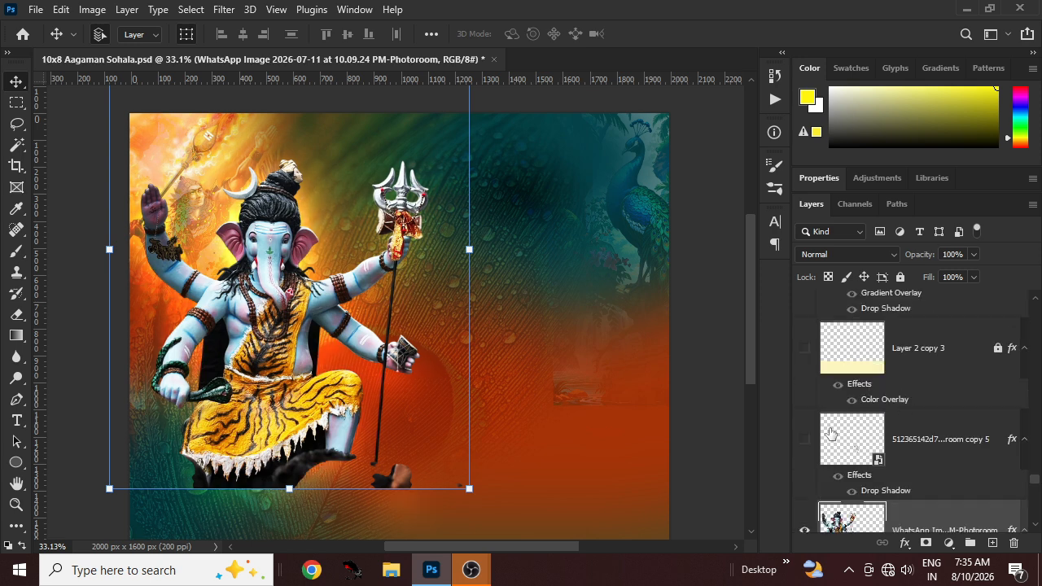
{"action": "left_click", "coordinate": [803, 444]}
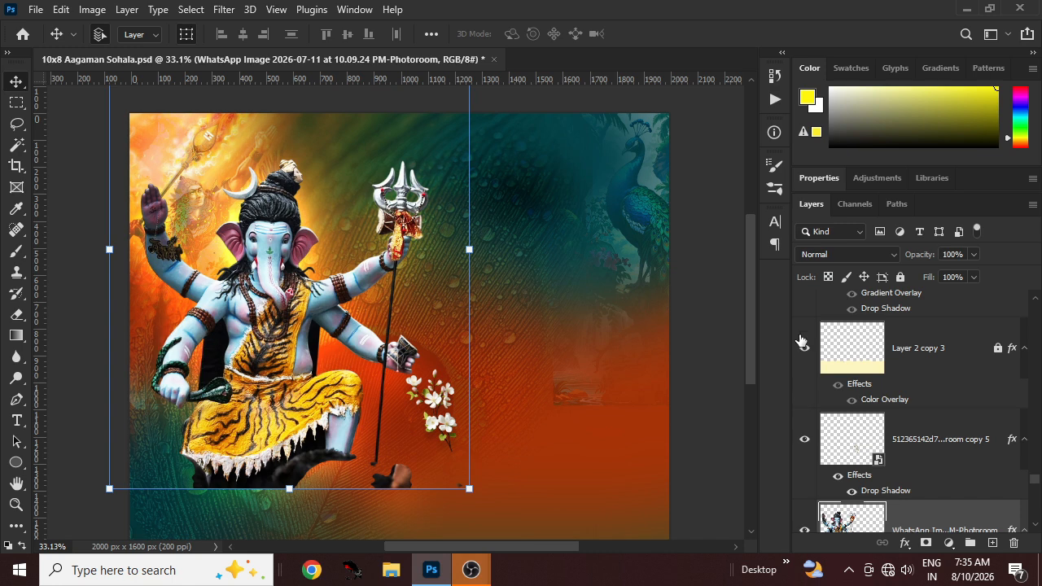
{"action": "left_click", "coordinate": [804, 348]}
{"action": "scroll", "coordinate": [718, 350], "scroll_direction": "down", "scroll_amount": 3}
{"action": "left_click", "coordinate": [703, 342]}
{"action": "scroll", "coordinate": [582, 449], "scroll_direction": "up", "scroll_amount": 2}
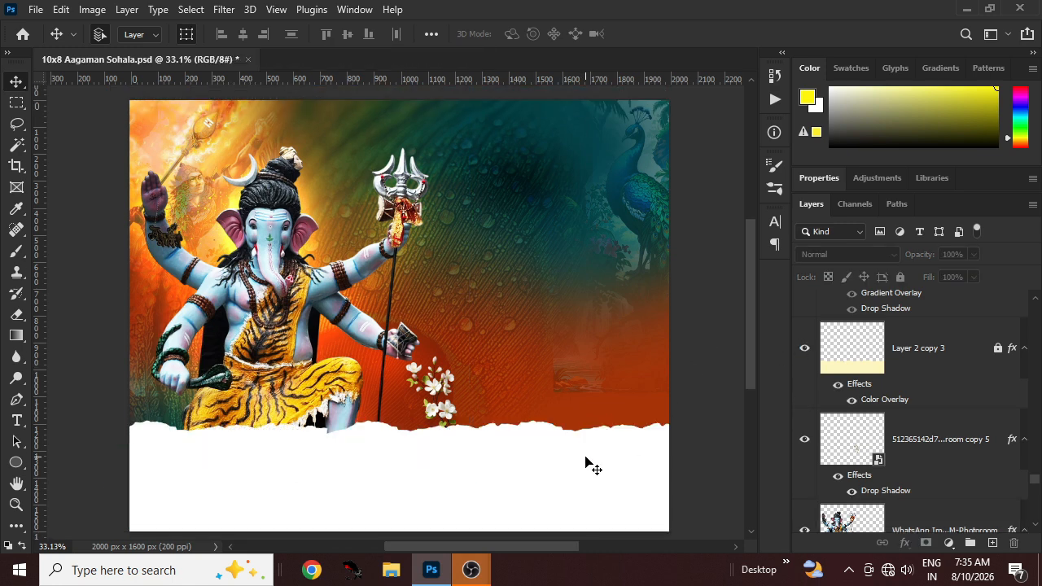
Select the torn paper layer, Layer 2 copy 3, from the canvas
{"action": "right_click", "coordinate": [597, 459]}
{"action": "left_click", "coordinate": [612, 470]}
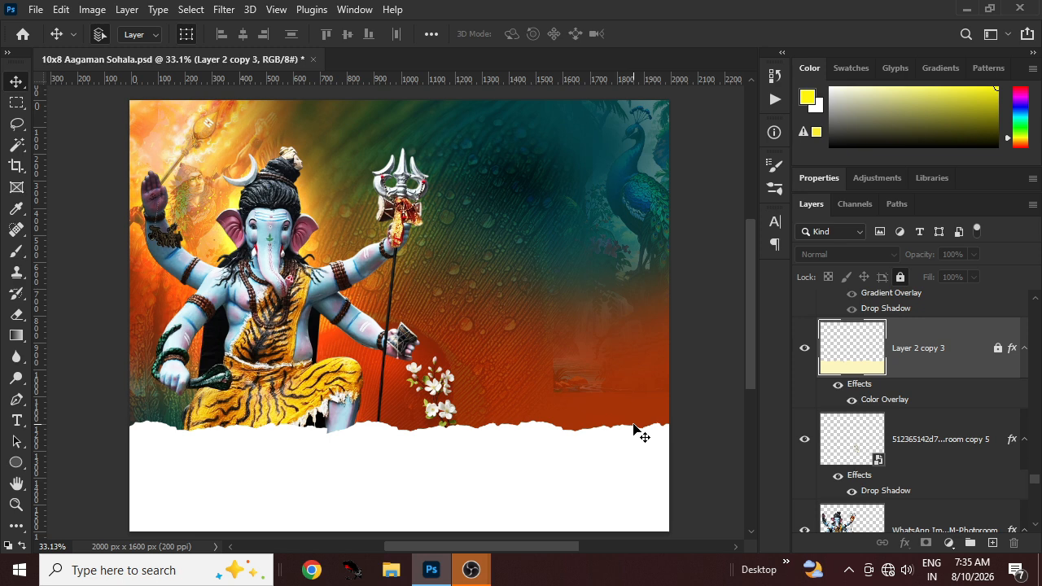
{"action": "scroll", "coordinate": [635, 425], "scroll_direction": "up", "scroll_amount": 1}
{"action": "scroll", "coordinate": [634, 422], "scroll_direction": "down", "scroll_amount": 1}
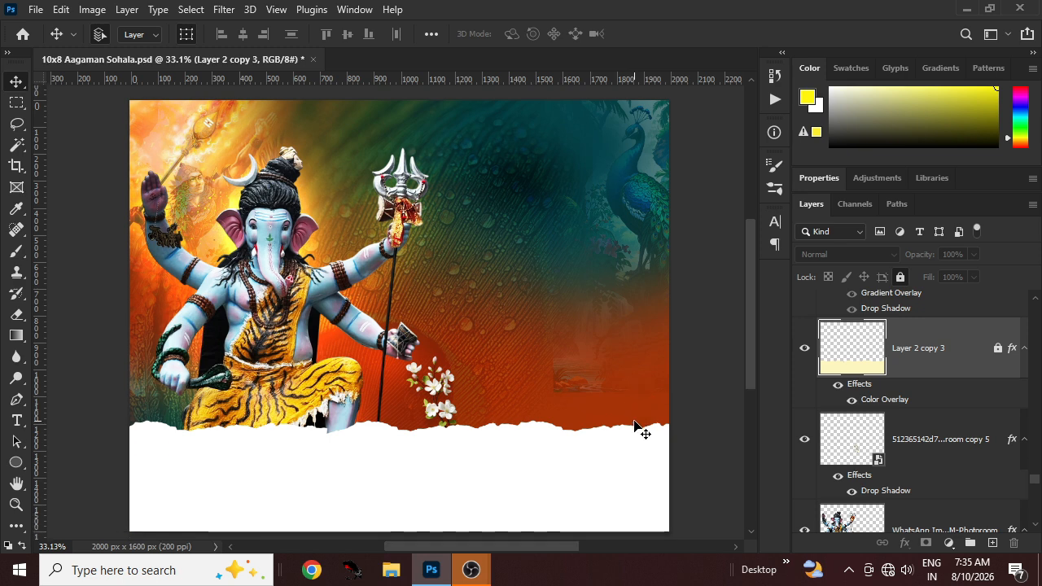
{"action": "scroll", "coordinate": [968, 443], "scroll_direction": "up", "scroll_amount": 1}
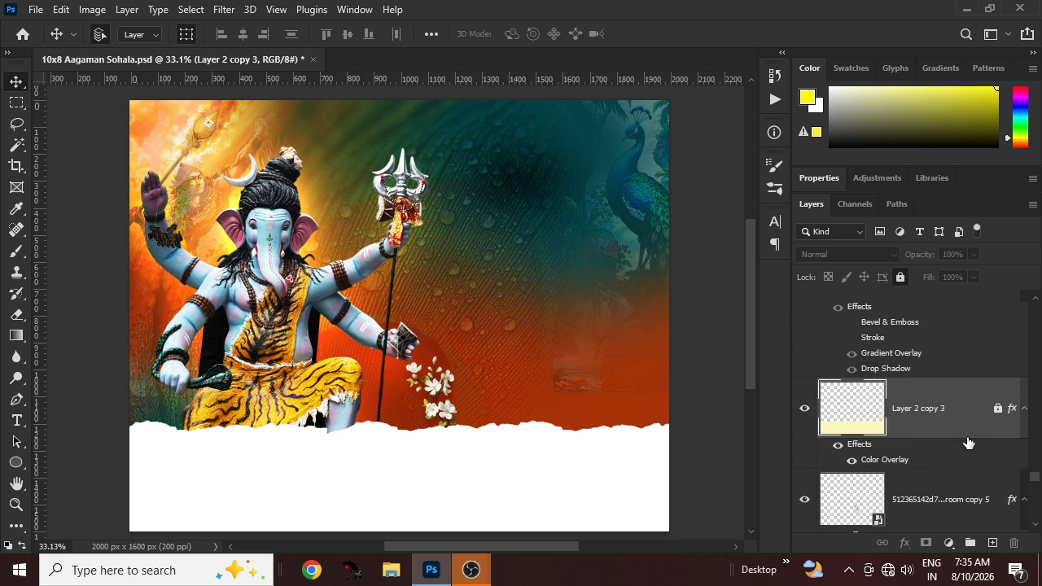
Show the yellow संघर्ष मित्र मंडळ title and the address line, selecting the title briefly and then deselecting it
{"action": "scroll", "coordinate": [968, 443], "scroll_direction": "up", "scroll_amount": 2}
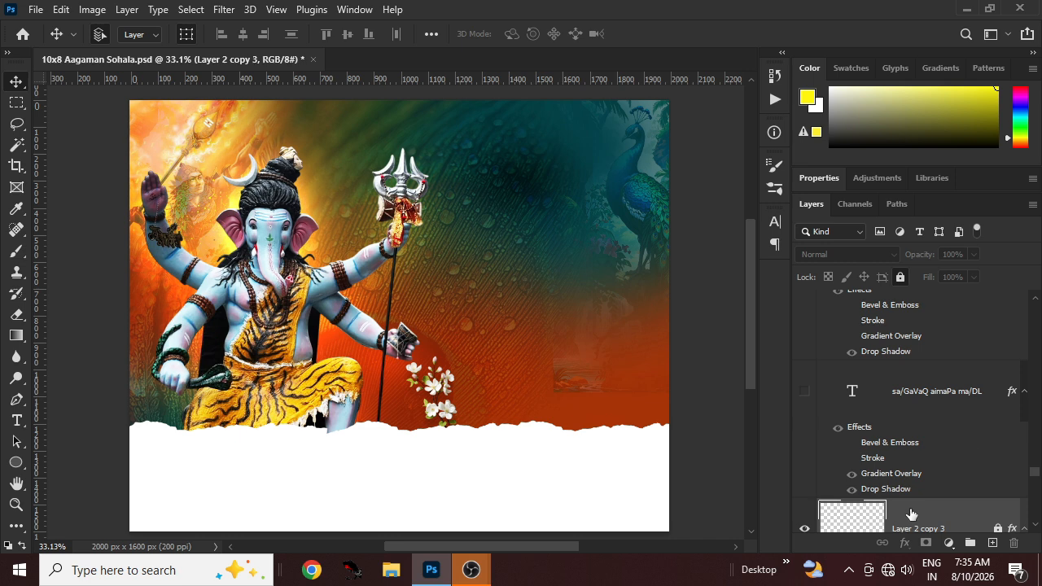
{"action": "left_click", "coordinate": [805, 391]}
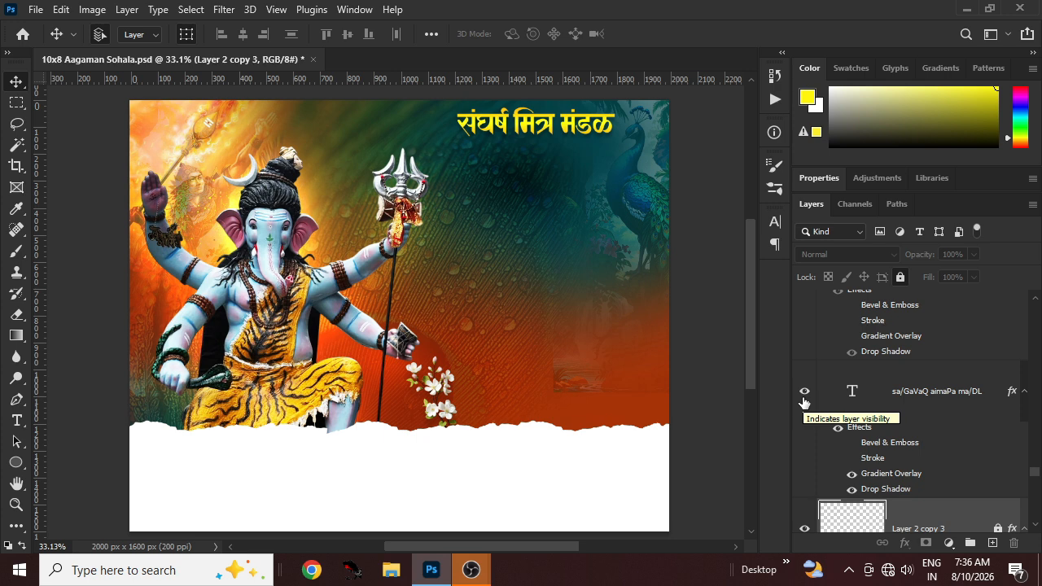
{"action": "scroll", "coordinate": [804, 401], "scroll_direction": "up", "scroll_amount": 2}
{"action": "left_click", "coordinate": [805, 315]}
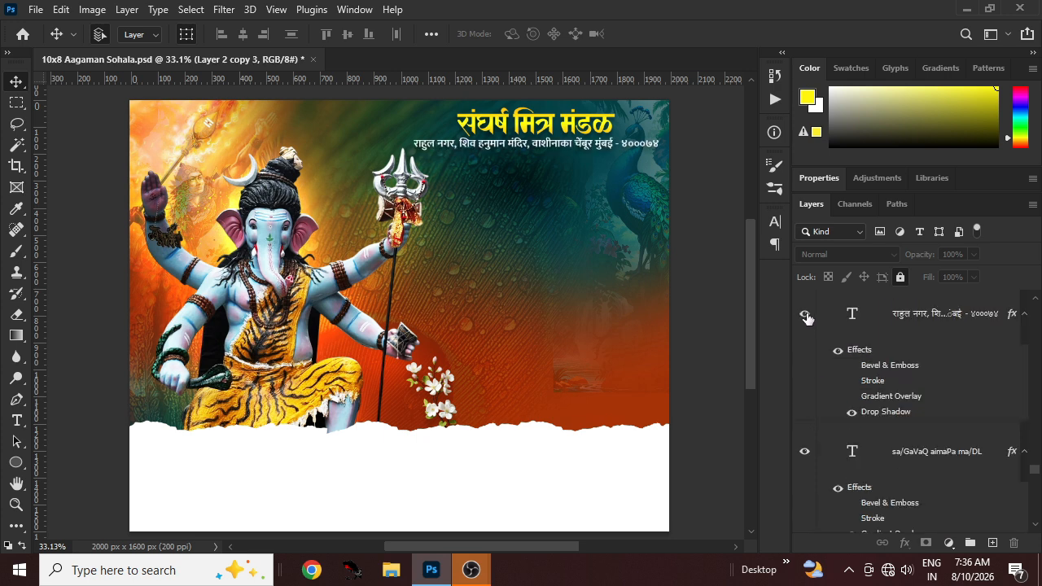
{"action": "left_click", "coordinate": [533, 135]}
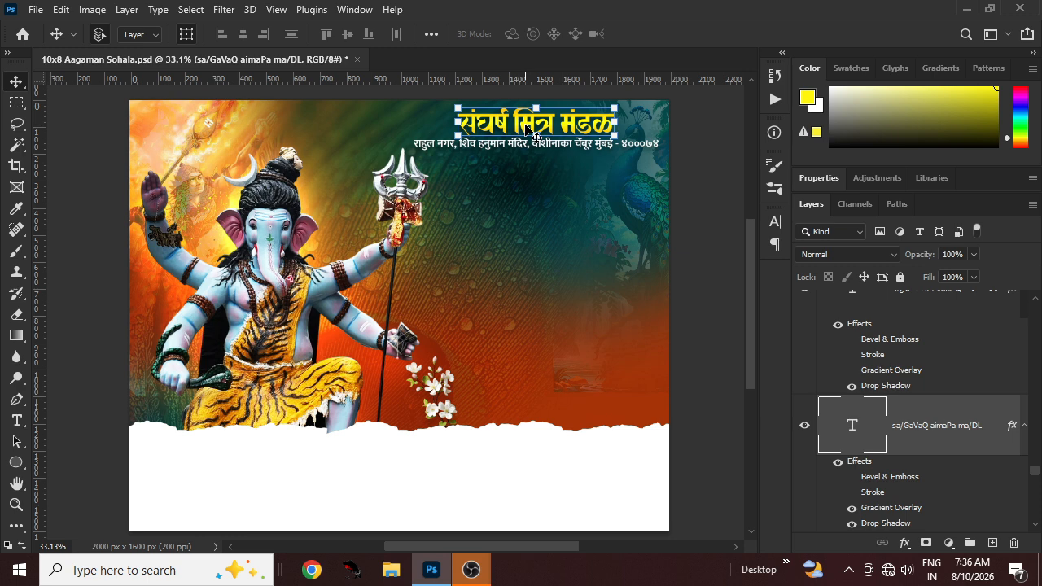
{"action": "scroll", "coordinate": [826, 489], "scroll_direction": "up", "scroll_amount": 1}
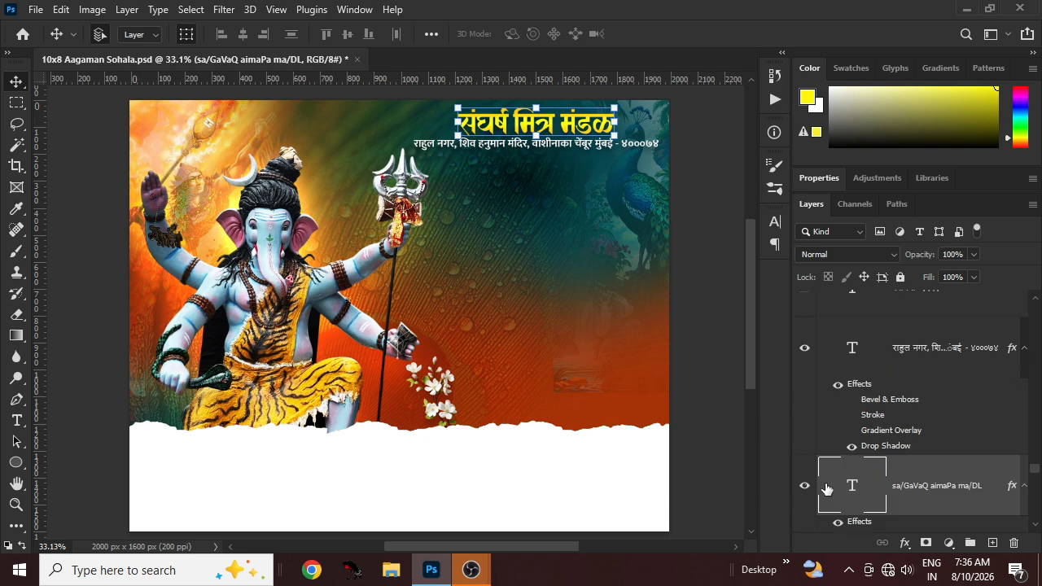
{"action": "scroll", "coordinate": [826, 489], "scroll_direction": "up", "scroll_amount": 2}
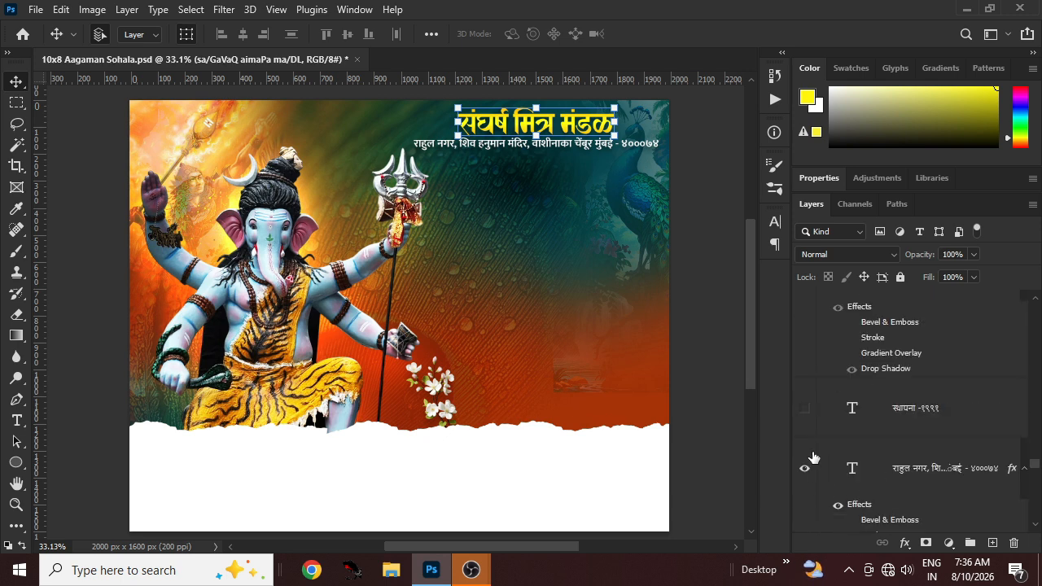
{"action": "left_click", "coordinate": [697, 268]}
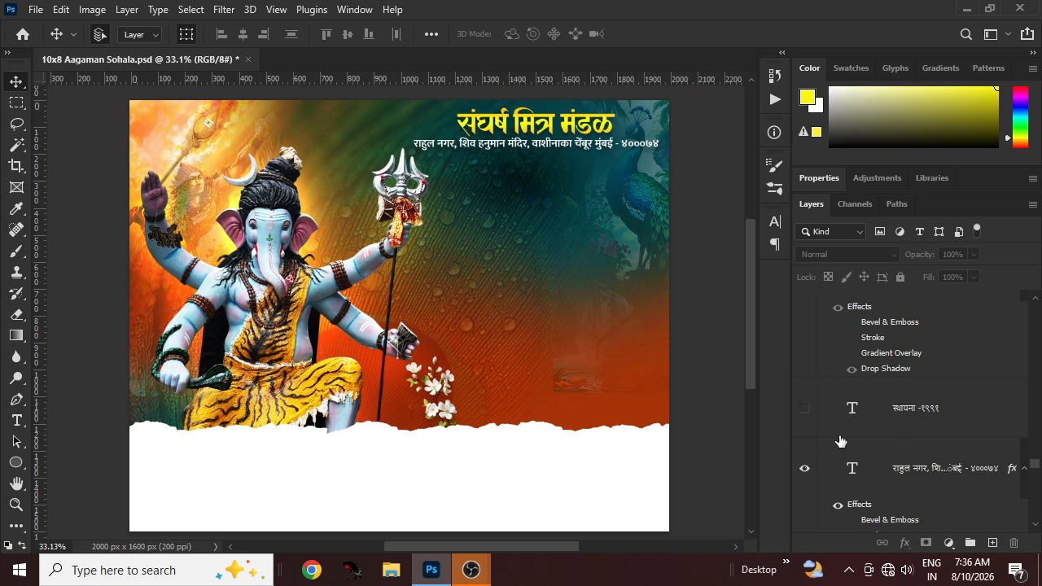
Select the address text layer, show the स्थापना -१९९१ and वर्ष text layers above it, and clear the selection
{"action": "left_click", "coordinate": [531, 148]}
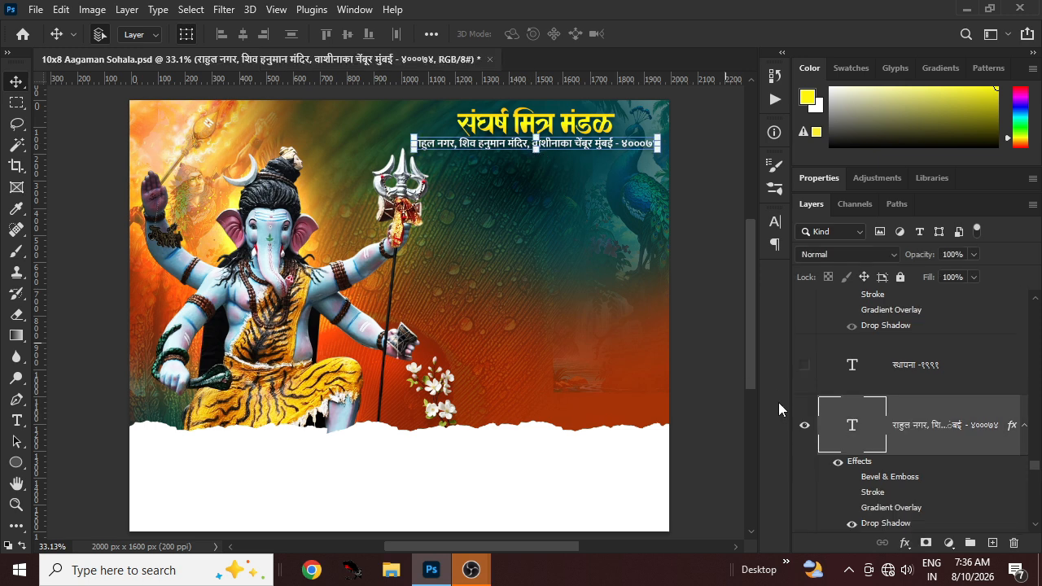
{"action": "left_click", "coordinate": [804, 367]}
{"action": "scroll", "coordinate": [855, 356], "scroll_direction": "up", "scroll_amount": 3}
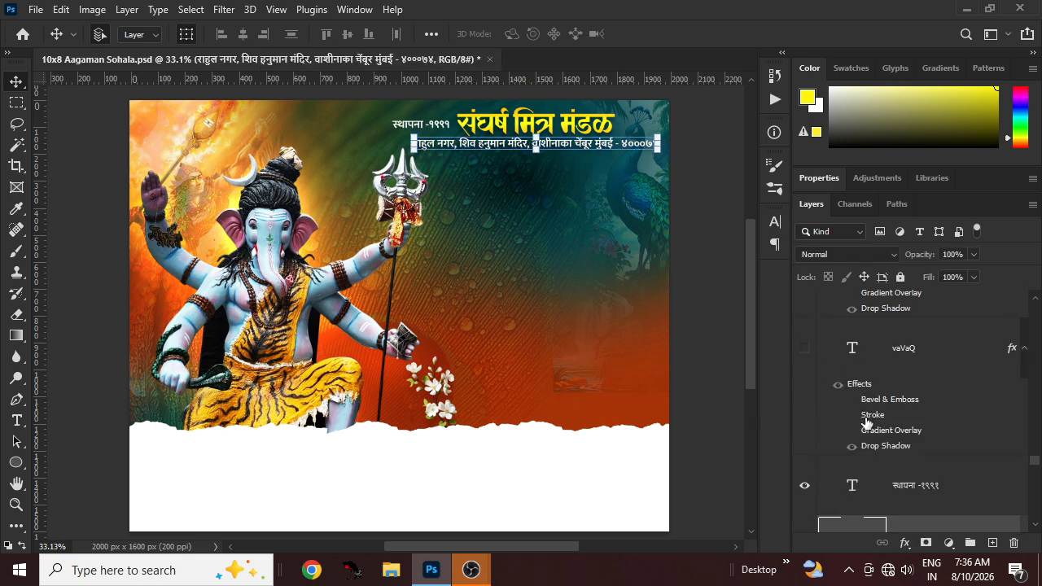
{"action": "left_click", "coordinate": [804, 350]}
{"action": "left_click", "coordinate": [690, 308]}
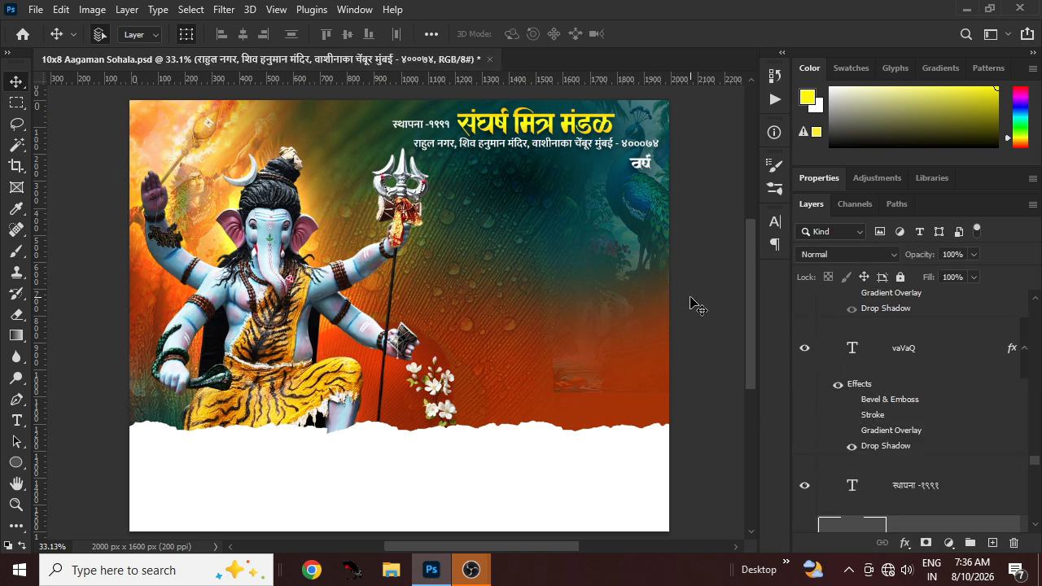
Show the वे and 35 text layers that complete the anniversary year lettering
{"action": "scroll", "coordinate": [965, 416], "scroll_direction": "up", "scroll_amount": 4}
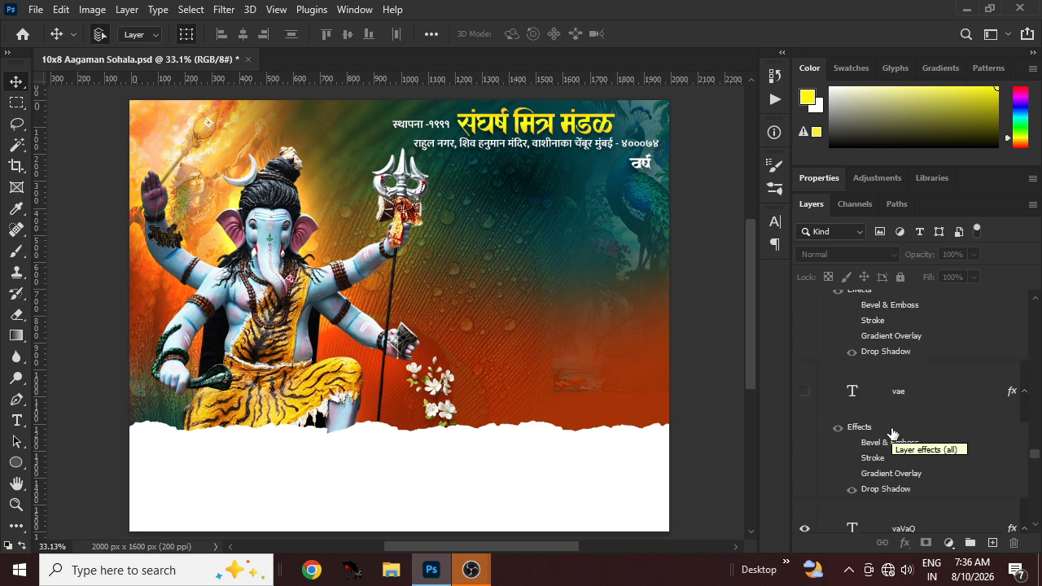
{"action": "left_click", "coordinate": [806, 395]}
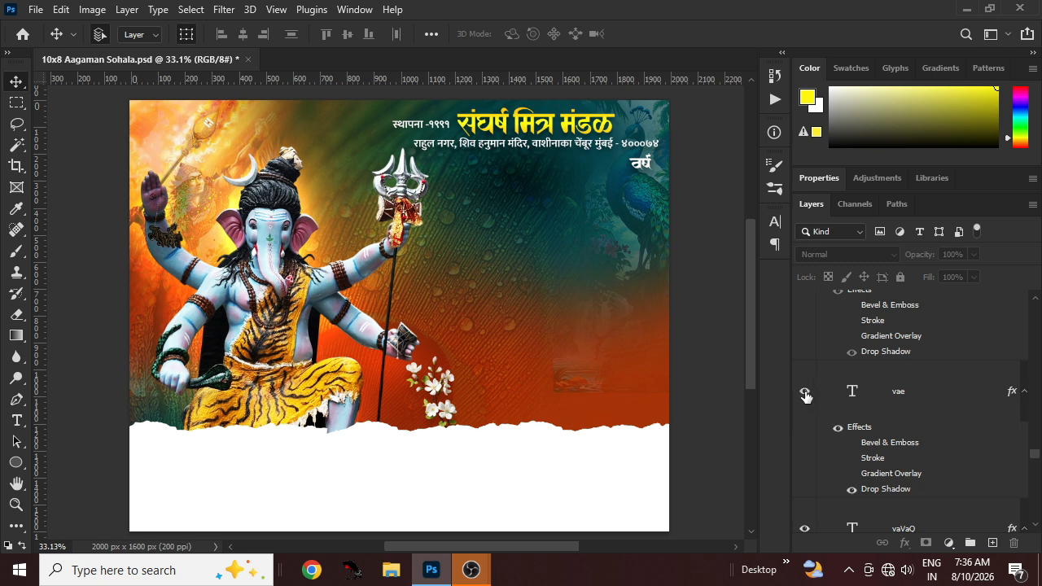
{"action": "scroll", "coordinate": [819, 303], "scroll_direction": "up", "scroll_amount": 2}
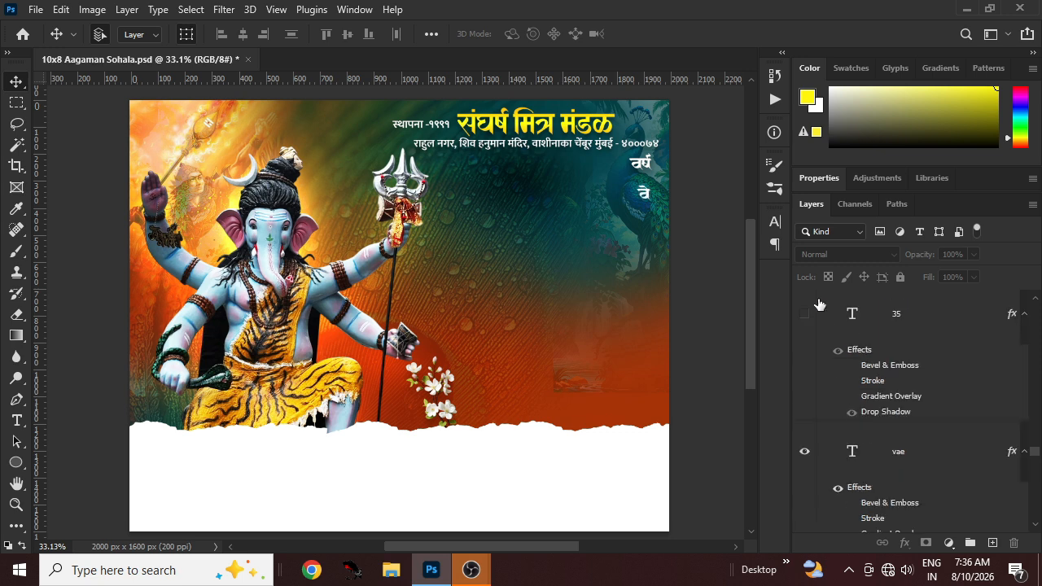
{"action": "left_click", "coordinate": [805, 314]}
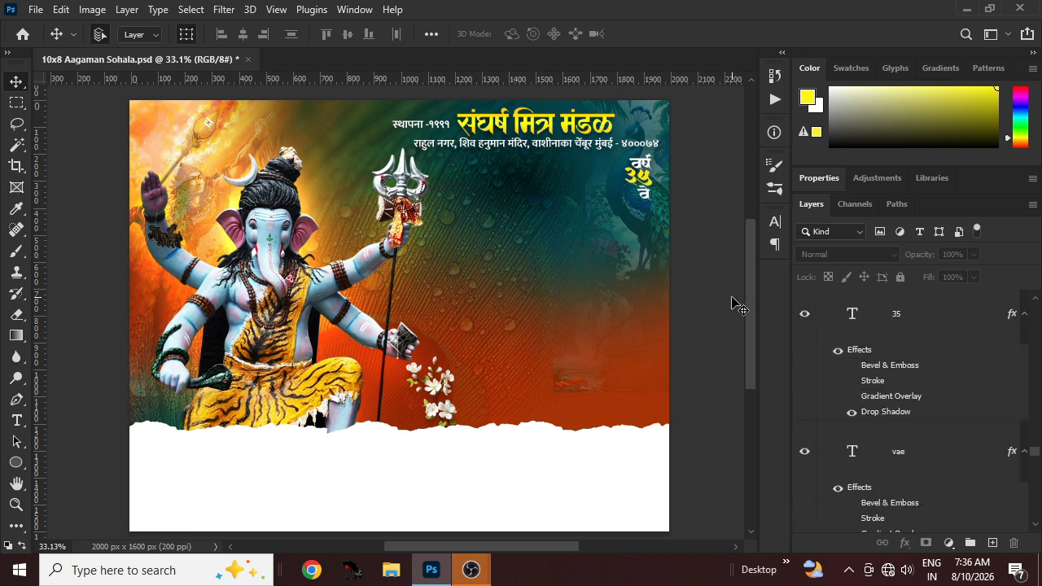
{"action": "scroll", "coordinate": [736, 305], "scroll_direction": "down", "scroll_amount": 2}
{"action": "scroll", "coordinate": [893, 403], "scroll_direction": "up", "scroll_amount": 4}
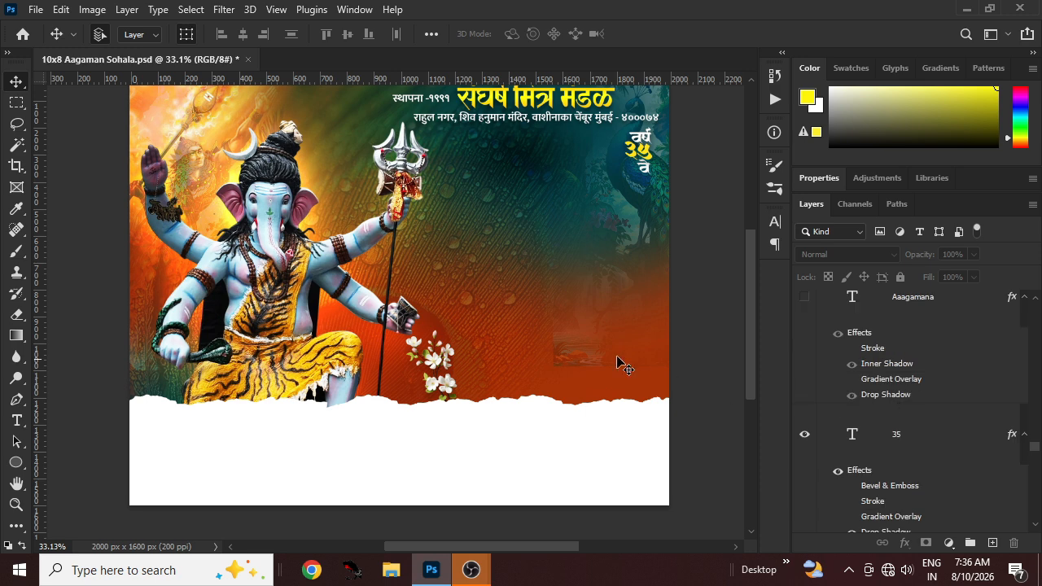
{"action": "scroll", "coordinate": [582, 356], "scroll_direction": "up", "scroll_amount": 1}
{"action": "scroll", "coordinate": [582, 356], "scroll_direction": "up", "scroll_amount": 2}
{"action": "scroll", "coordinate": [581, 354], "scroll_direction": "up", "scroll_amount": 1}
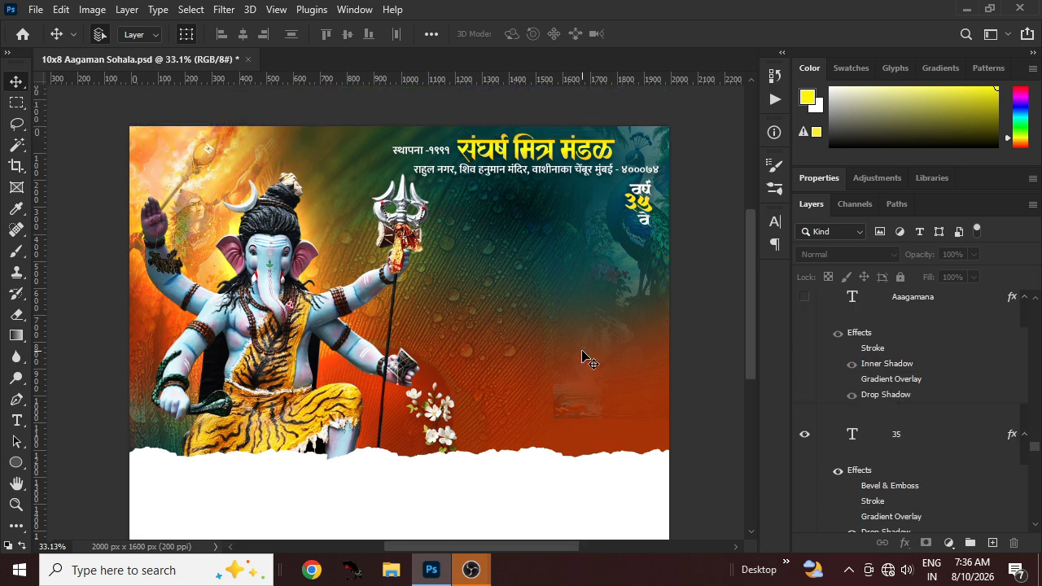
{"action": "right_click", "coordinate": [651, 262]}
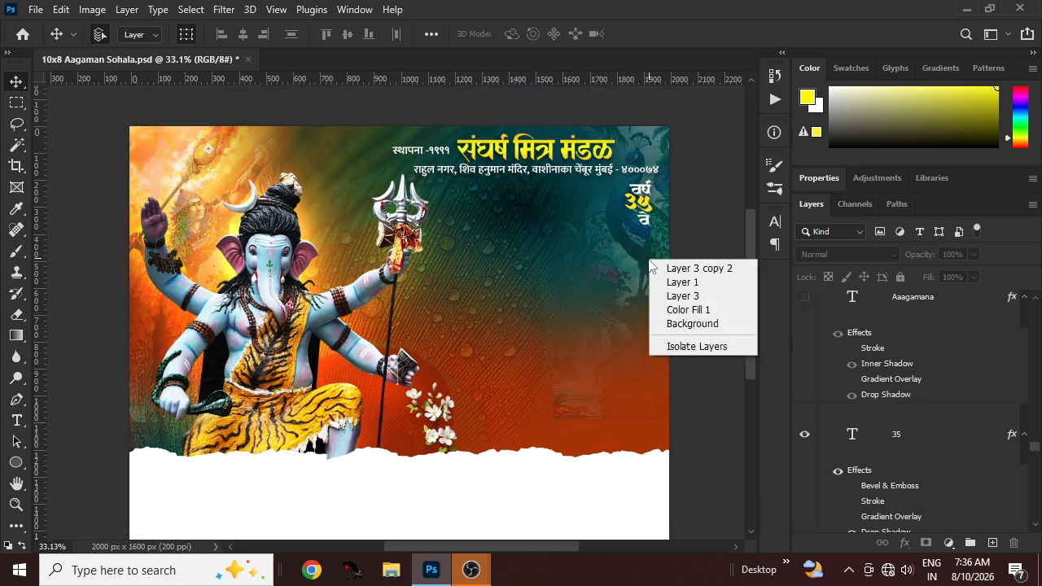
{"action": "left_click", "coordinate": [713, 433]}
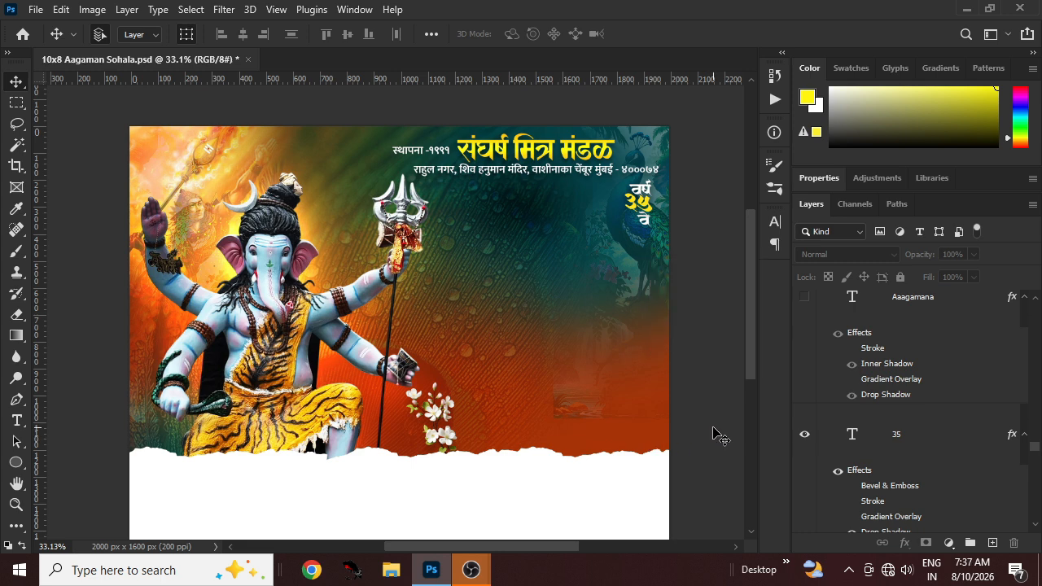
{"action": "scroll", "coordinate": [713, 434], "scroll_direction": "down", "scroll_amount": 1}
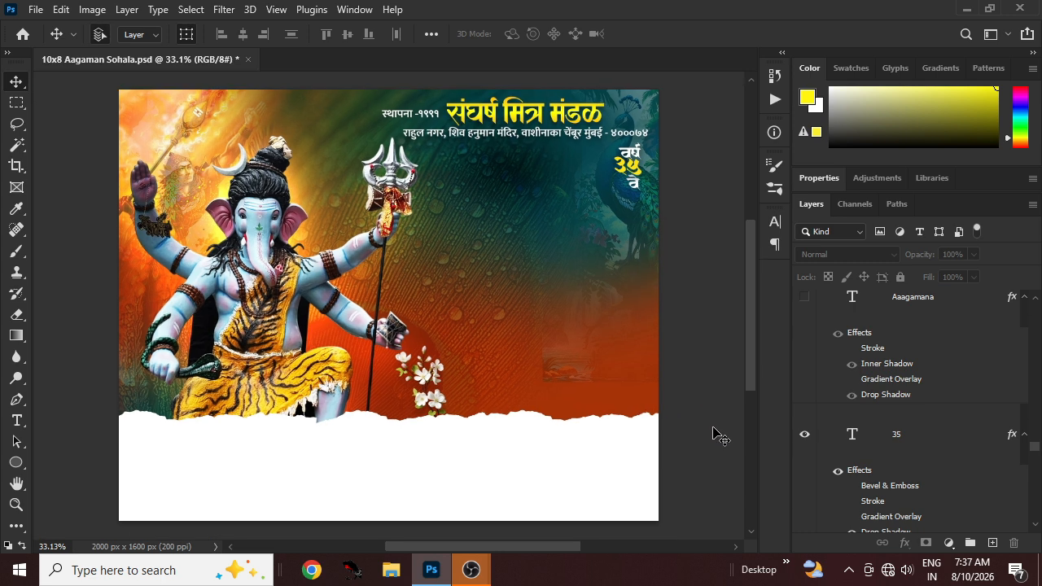
Show the आगमन and सोहळा headline text layers and the decorative ornament glyph layer above them
{"action": "scroll", "coordinate": [852, 440], "scroll_direction": "up", "scroll_amount": 1}
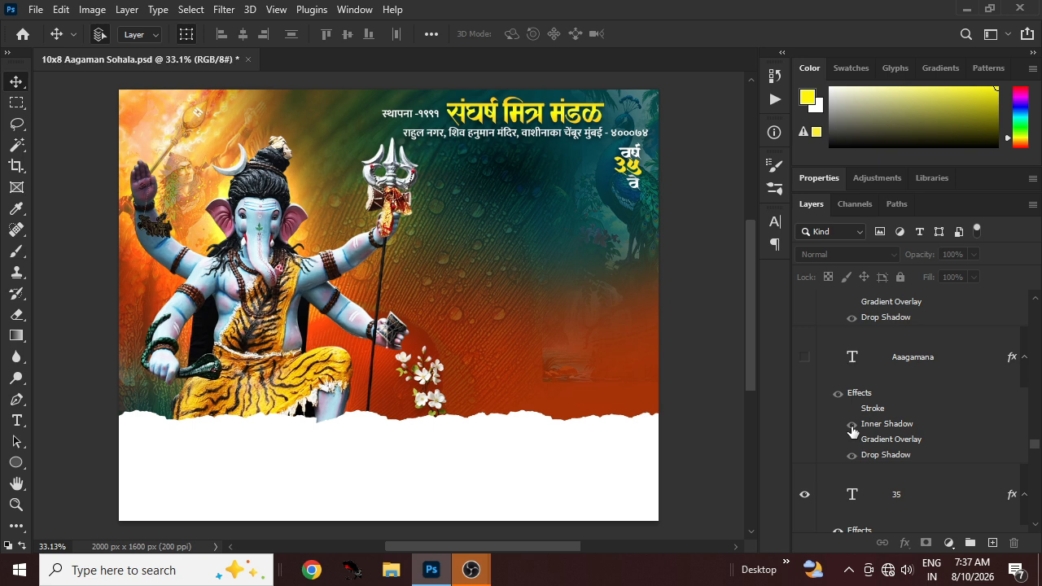
{"action": "left_click", "coordinate": [805, 357]}
{"action": "scroll", "coordinate": [886, 425], "scroll_direction": "up", "scroll_amount": 1}
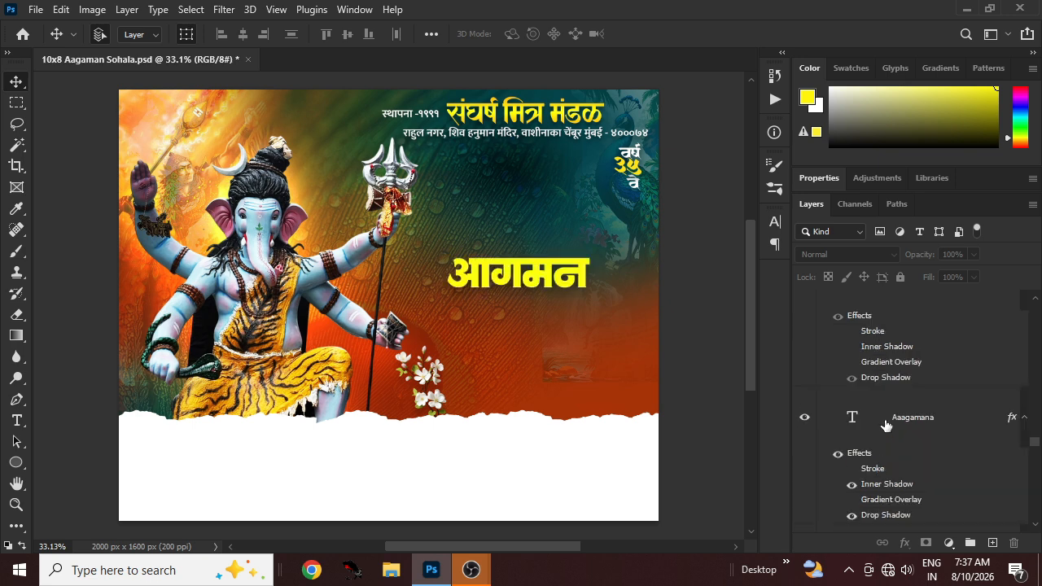
{"action": "scroll", "coordinate": [854, 460], "scroll_direction": "up", "scroll_amount": 2}
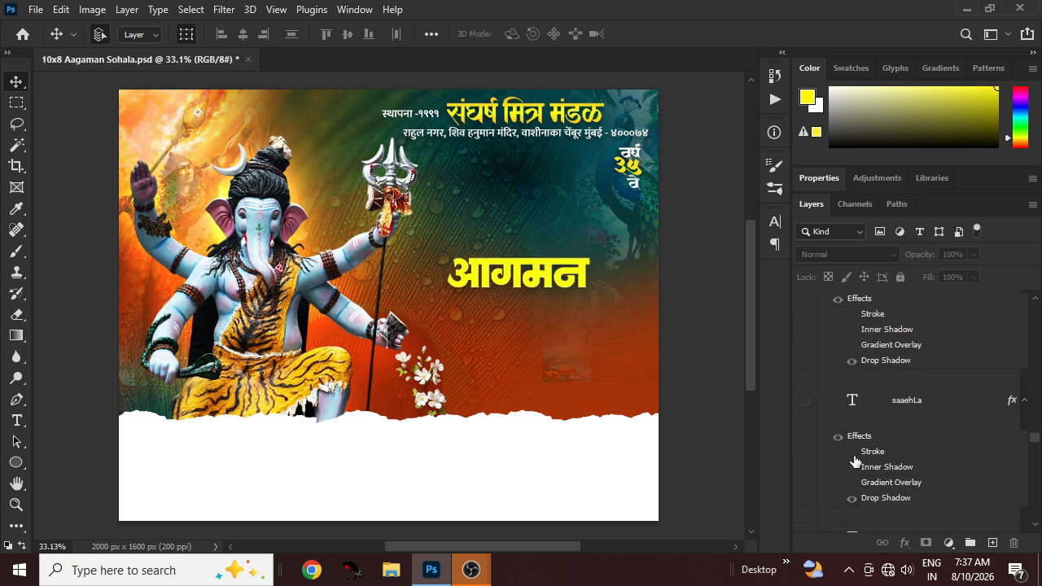
{"action": "left_click", "coordinate": [803, 401]}
{"action": "scroll", "coordinate": [800, 407], "scroll_direction": "up", "scroll_amount": 1}
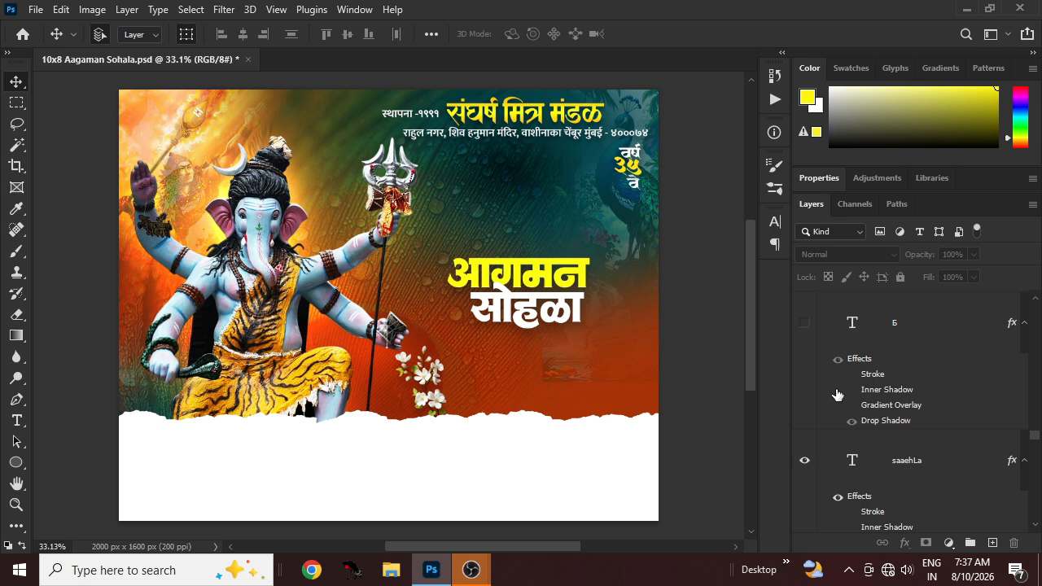
{"action": "left_click", "coordinate": [805, 326]}
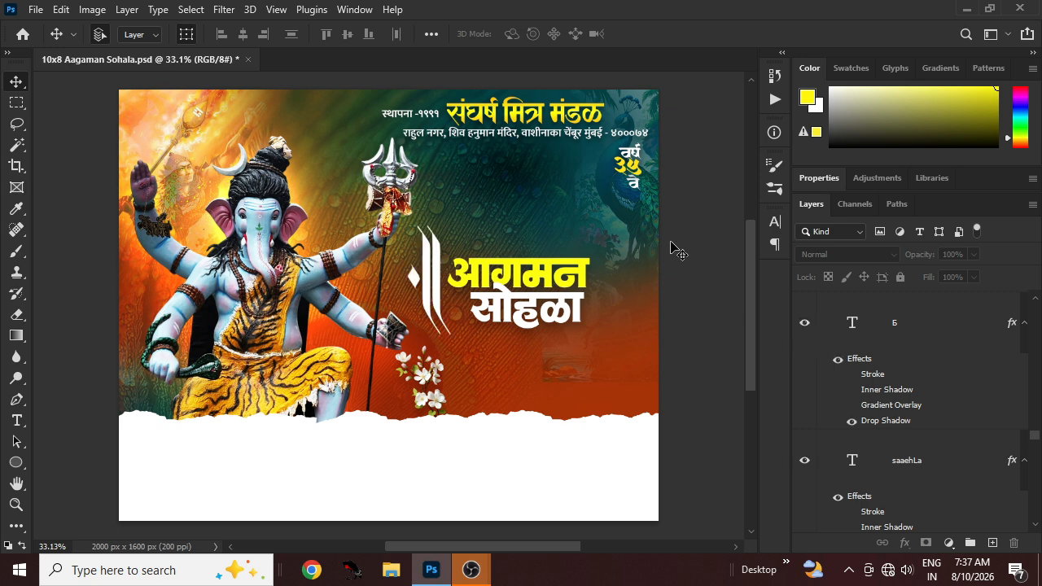
Show the second ornament glyph layer flanking the आगमन सोहळा headline and the अशोक text layer in Group 1
{"action": "scroll", "coordinate": [864, 404], "scroll_direction": "up", "scroll_amount": 2}
{"action": "left_click", "coordinate": [805, 426]}
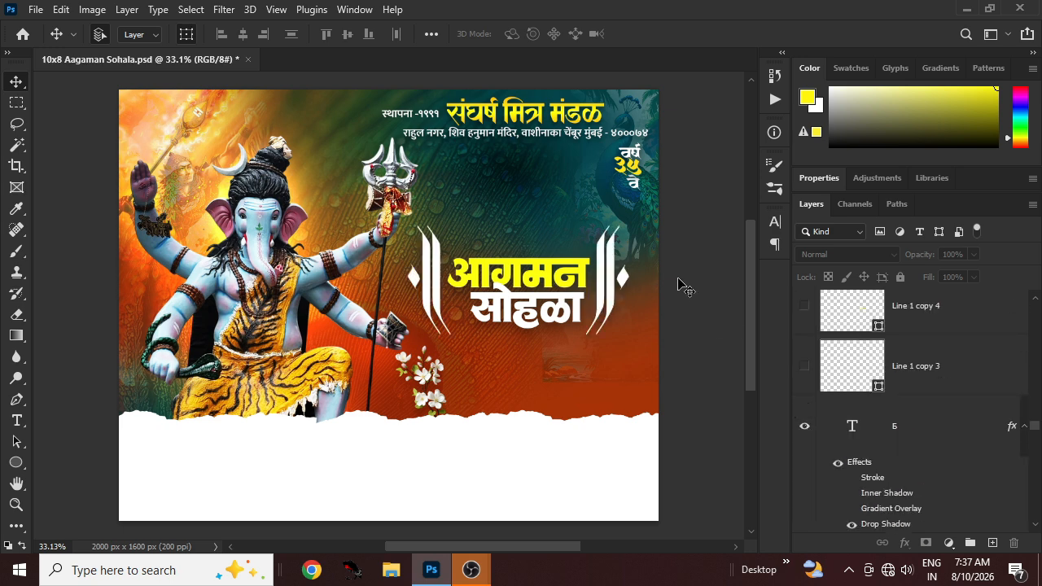
{"action": "scroll", "coordinate": [885, 443], "scroll_direction": "up", "scroll_amount": 5}
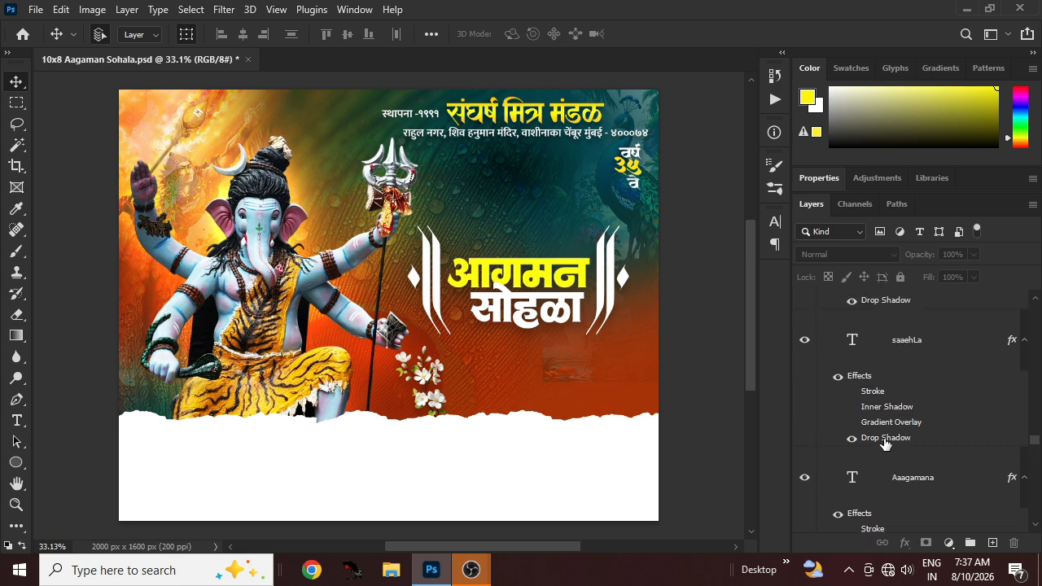
{"action": "scroll", "coordinate": [885, 444], "scroll_direction": "down", "scroll_amount": 1}
{"action": "scroll", "coordinate": [886, 444], "scroll_direction": "up", "scroll_amount": 2}
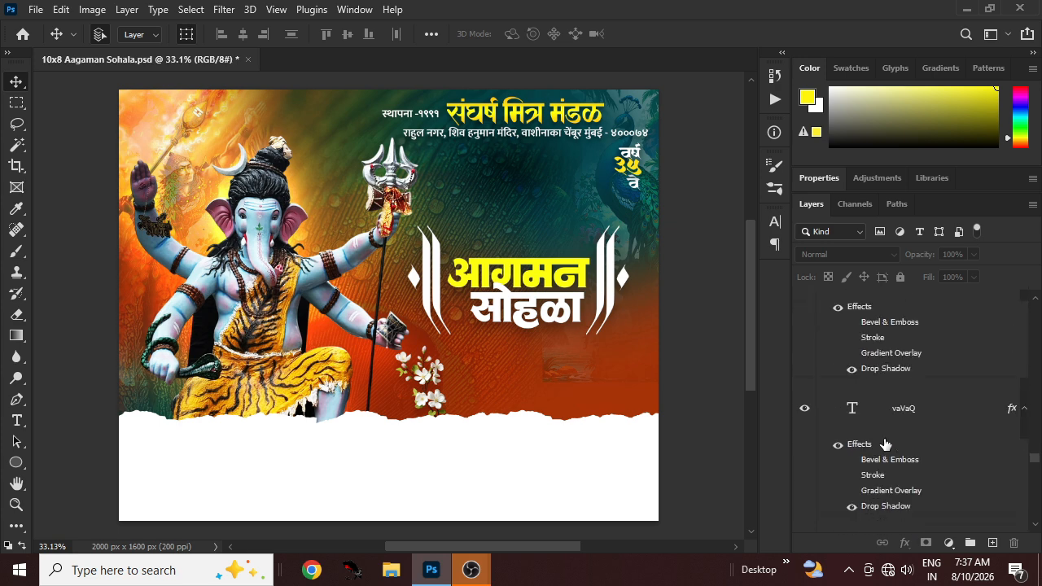
{"action": "scroll", "coordinate": [886, 443], "scroll_direction": "down", "scroll_amount": 3}
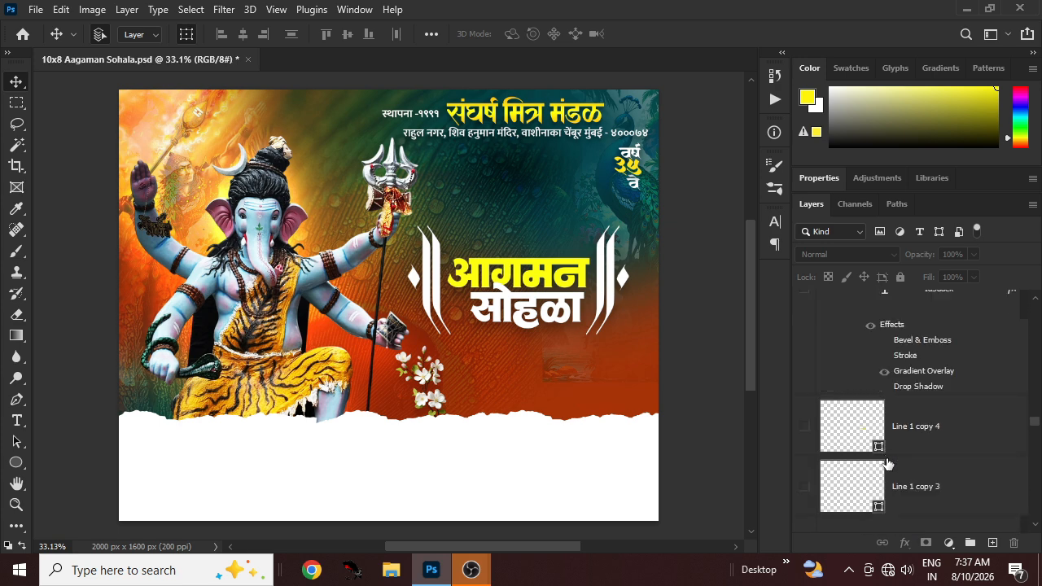
{"action": "left_click", "coordinate": [805, 349]}
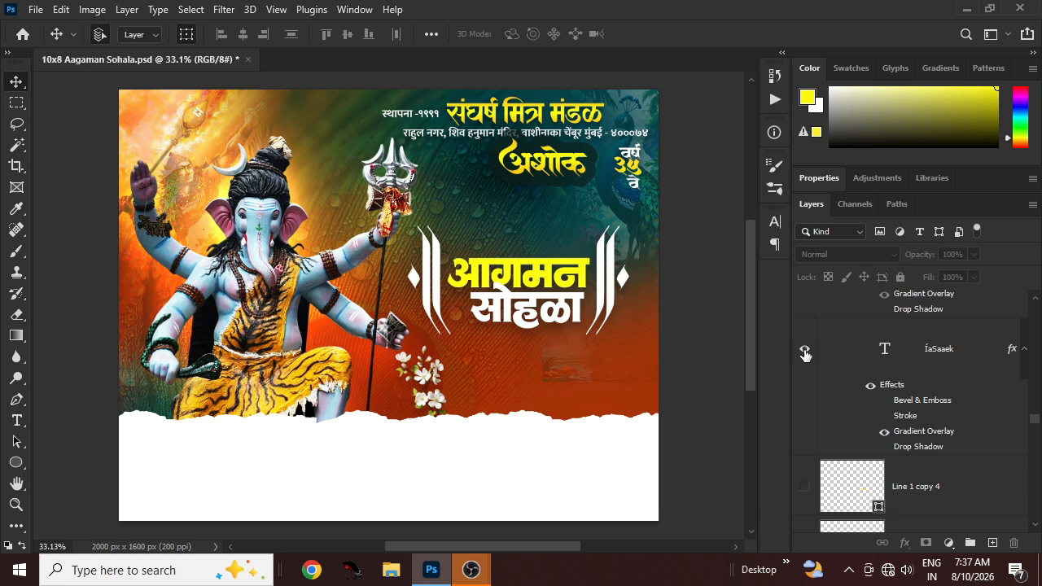
Show the नगर चा and गणराज text layers in Group 1 to continue the lettering under अशोक
{"action": "scroll", "coordinate": [873, 445], "scroll_direction": "up", "scroll_amount": 5}
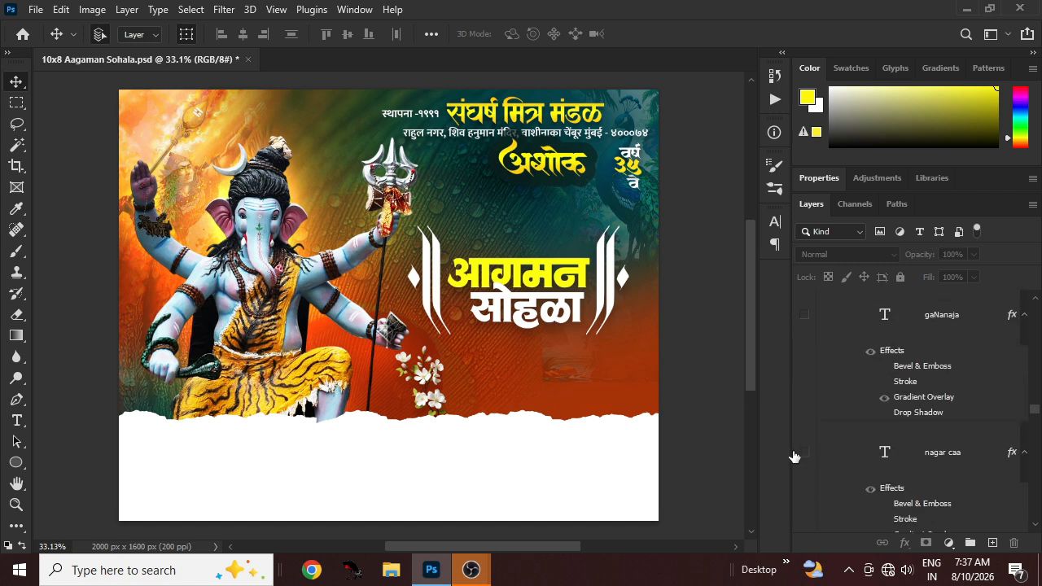
{"action": "left_click", "coordinate": [795, 454]}
{"action": "left_click", "coordinate": [804, 315]}
Select the आगमन headline, examine the text layers around it in the layer stack, and clear the selection
{"action": "left_click", "coordinate": [564, 280]}
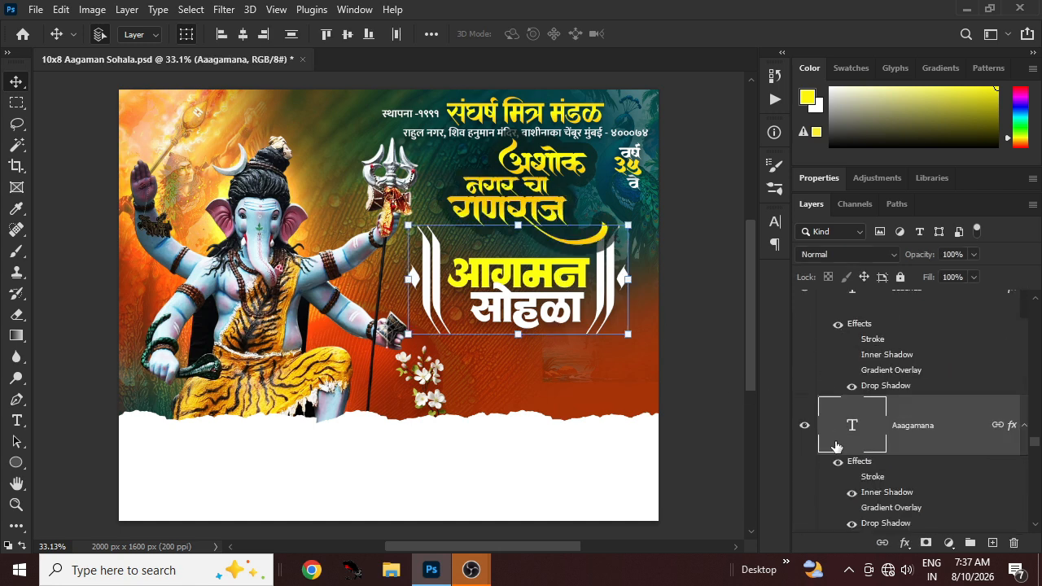
{"action": "scroll", "coordinate": [837, 446], "scroll_direction": "up", "scroll_amount": 5}
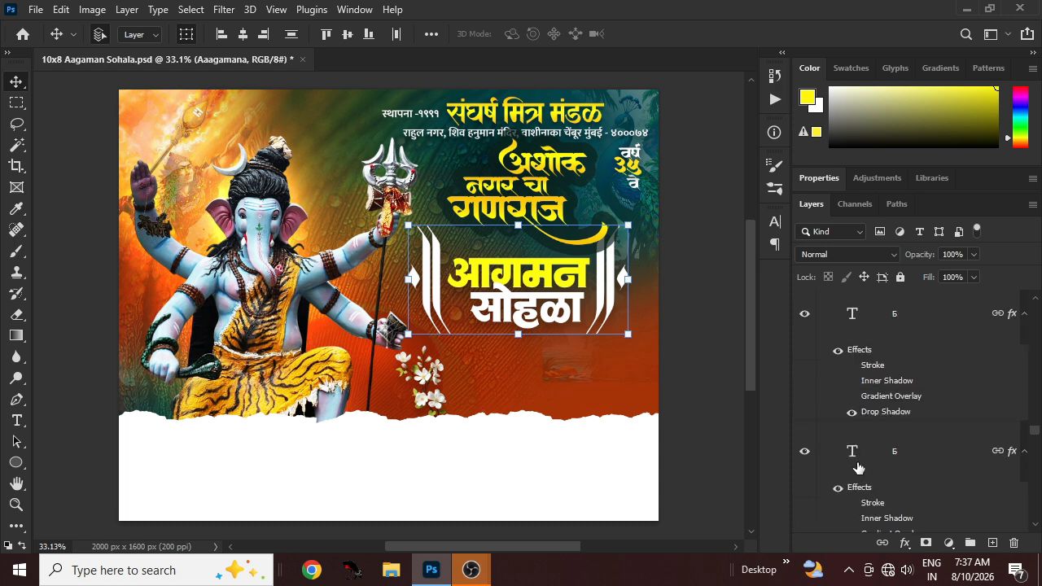
{"action": "scroll", "coordinate": [858, 467], "scroll_direction": "down", "scroll_amount": 5}
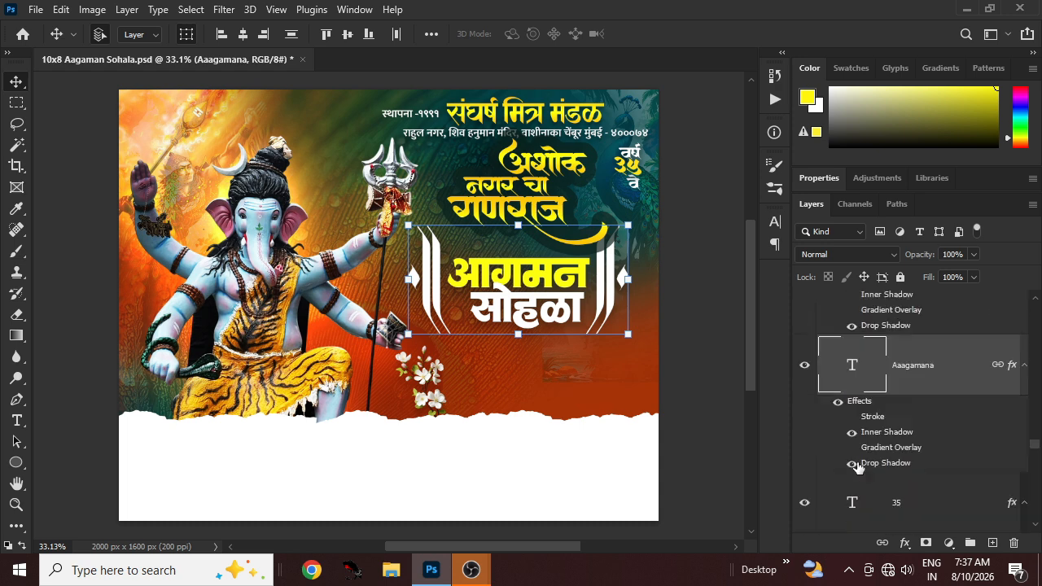
{"action": "scroll", "coordinate": [858, 467], "scroll_direction": "down", "scroll_amount": 6}
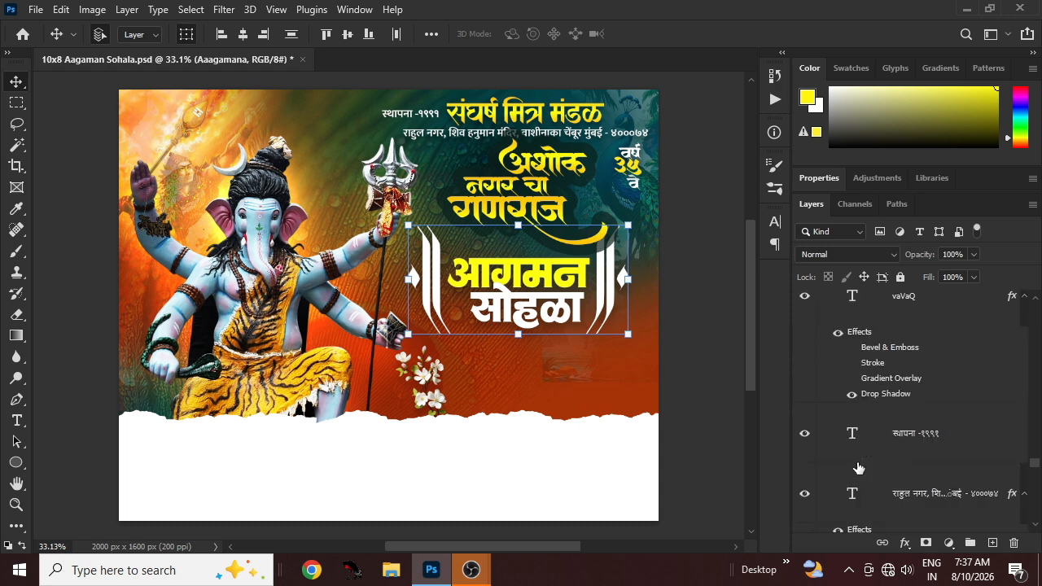
{"action": "scroll", "coordinate": [858, 468], "scroll_direction": "down", "scroll_amount": 7}
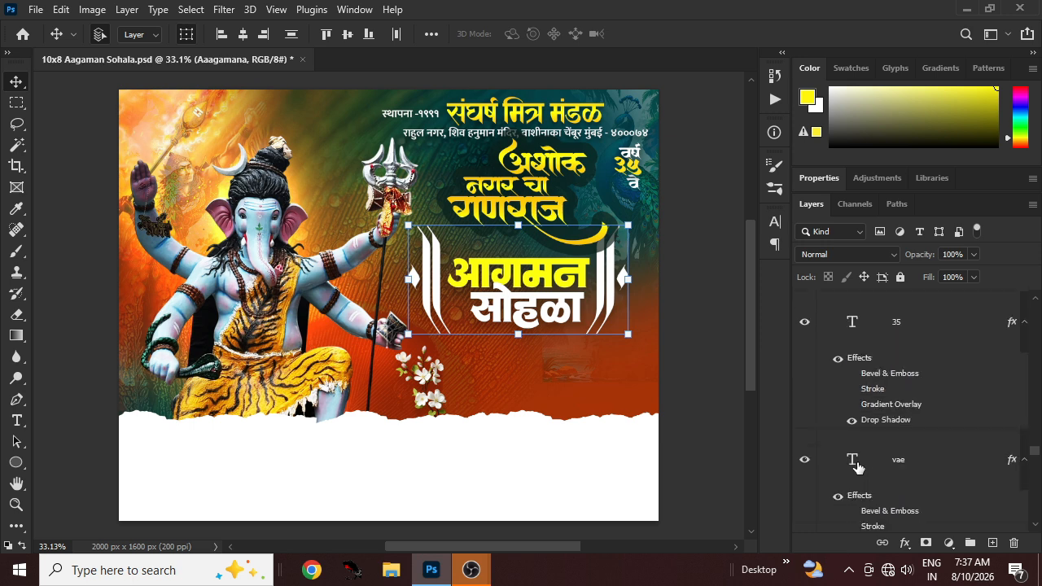
{"action": "scroll", "coordinate": [858, 467], "scroll_direction": "up", "scroll_amount": 5}
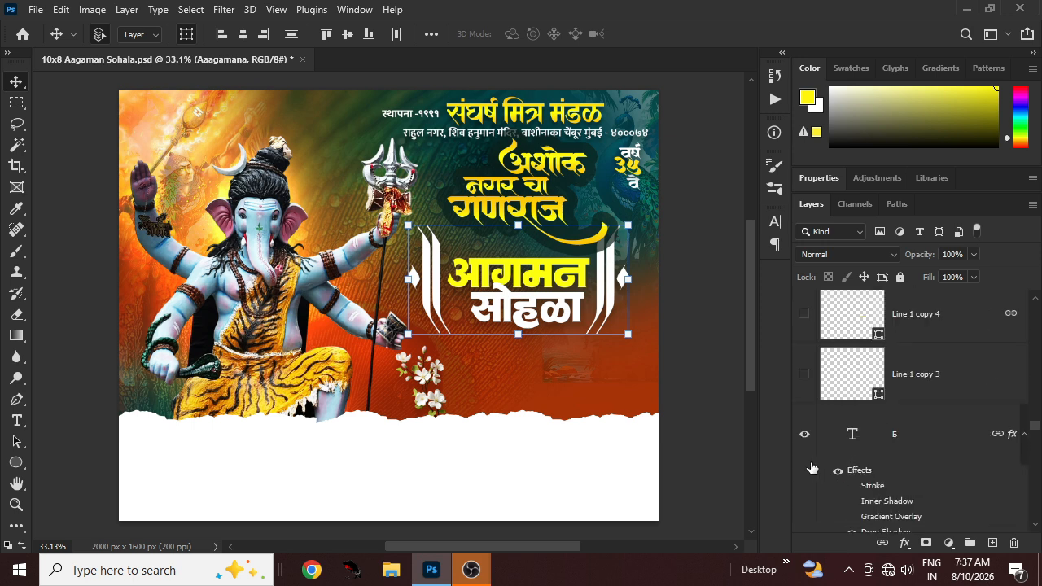
{"action": "left_click", "coordinate": [686, 314]}
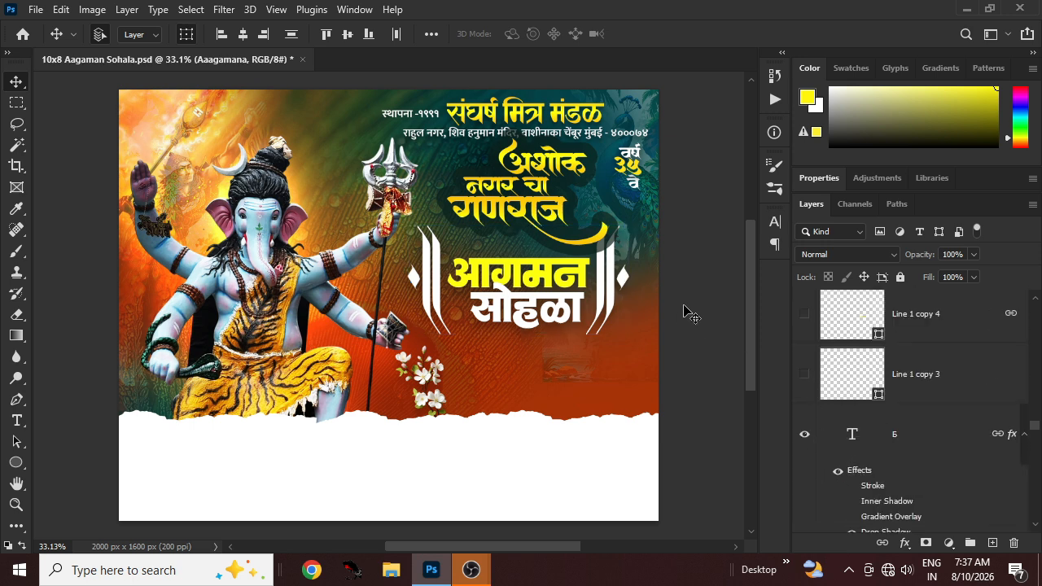
Show the चेंबूर text layer in Group 1, beside the अशोक lettering
{"action": "left_click", "coordinate": [556, 283]}
{"action": "scroll", "coordinate": [870, 440], "scroll_direction": "up", "scroll_amount": 5}
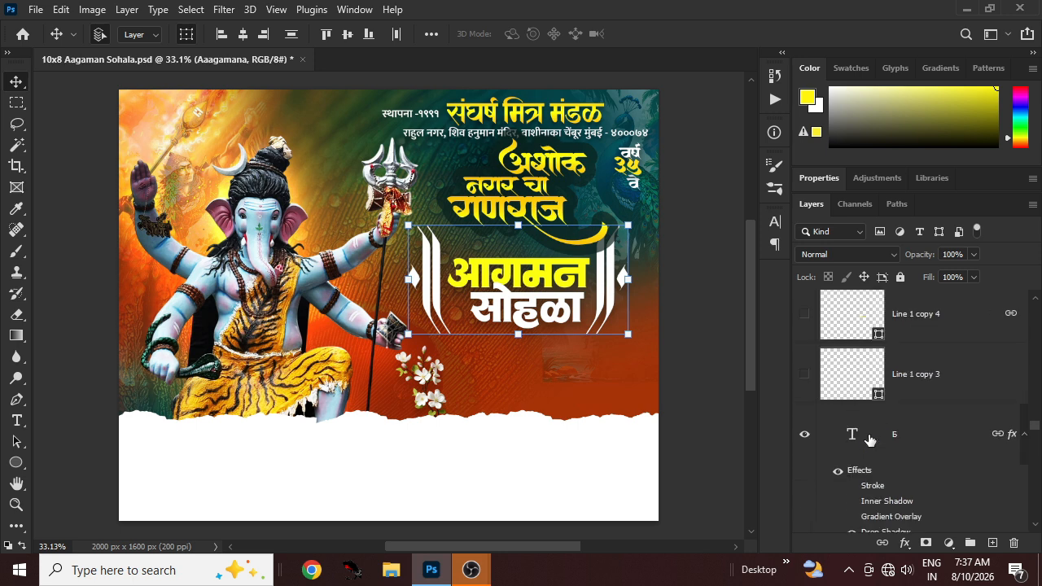
{"action": "scroll", "coordinate": [830, 440], "scroll_direction": "up", "scroll_amount": 4}
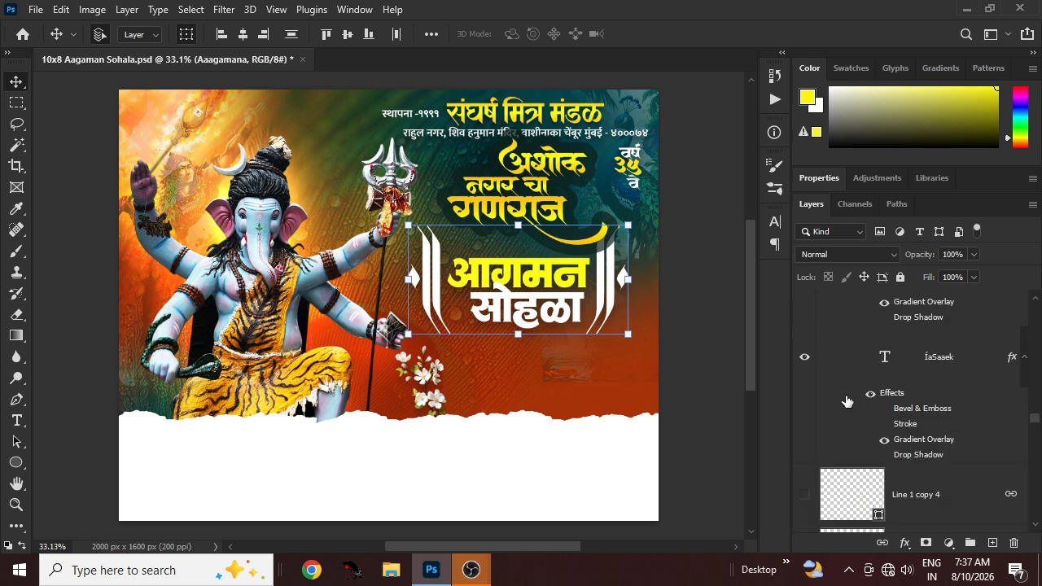
{"action": "scroll", "coordinate": [847, 402], "scroll_direction": "up", "scroll_amount": 6}
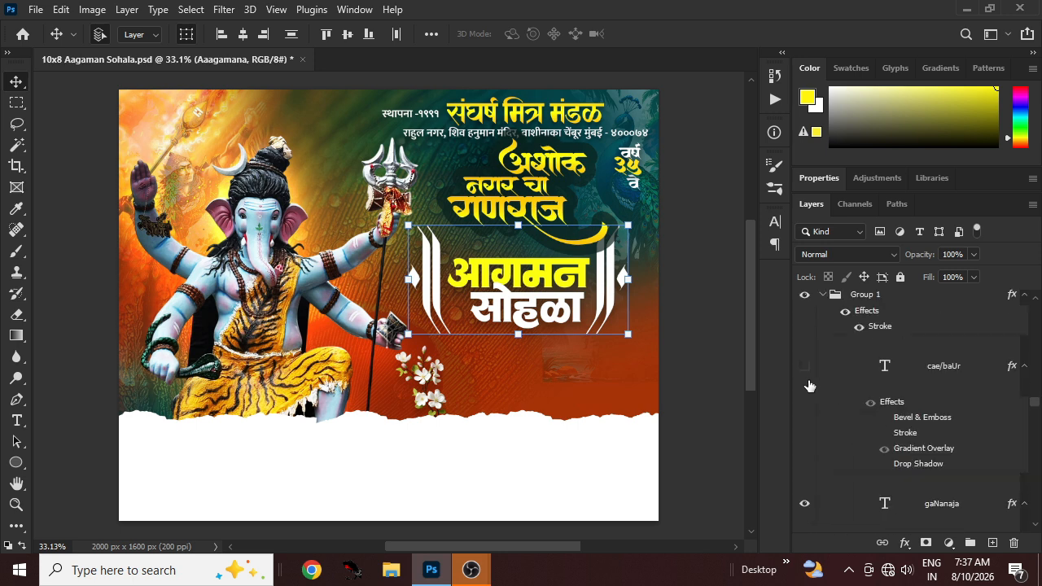
{"action": "left_click", "coordinate": [804, 373]}
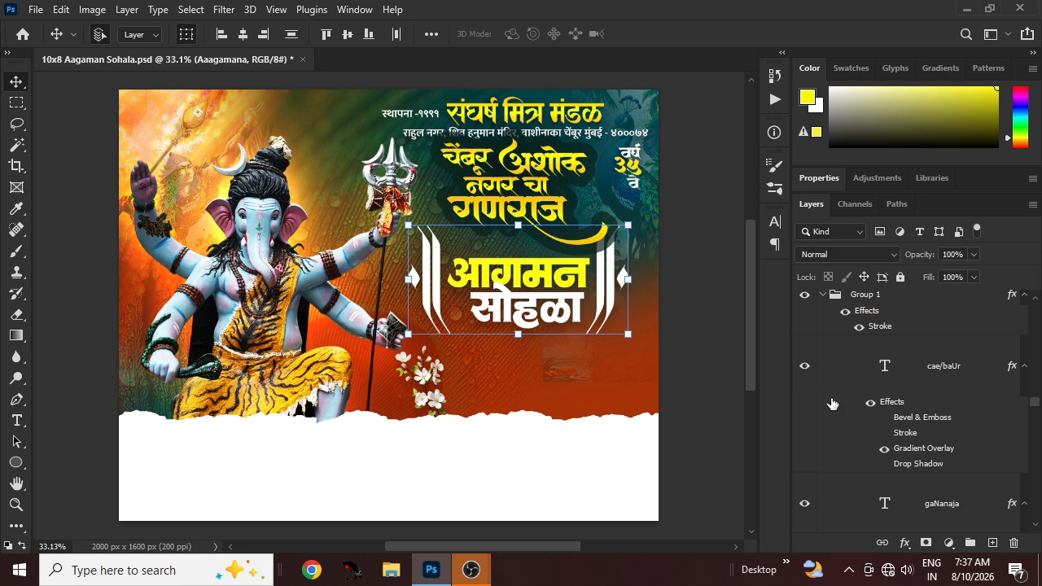
Show the भव्य text layer above the आगमन headline and clear the selection
{"action": "scroll", "coordinate": [839, 411], "scroll_direction": "up", "scroll_amount": 5}
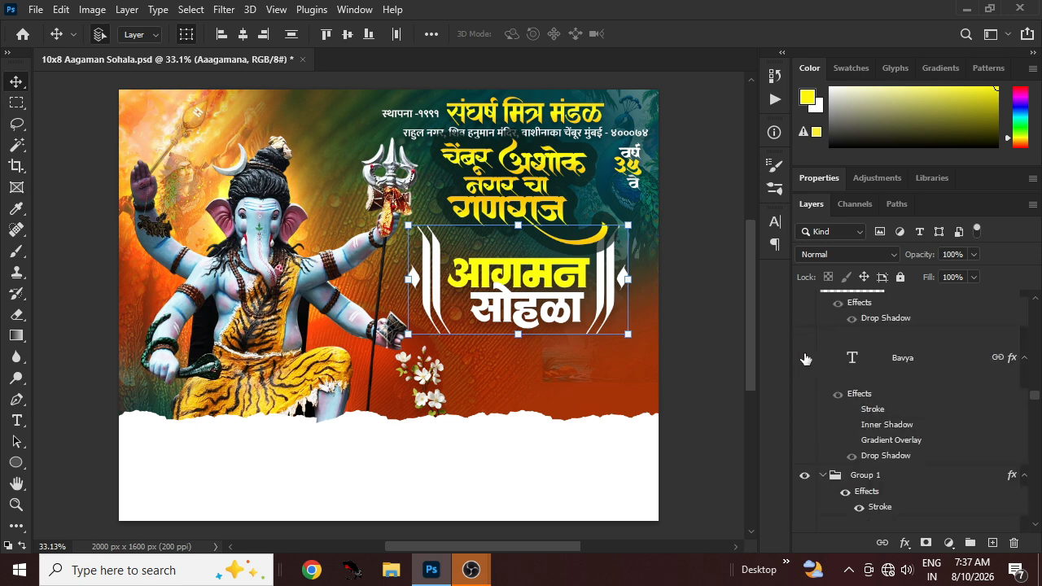
{"action": "left_click", "coordinate": [804, 359]}
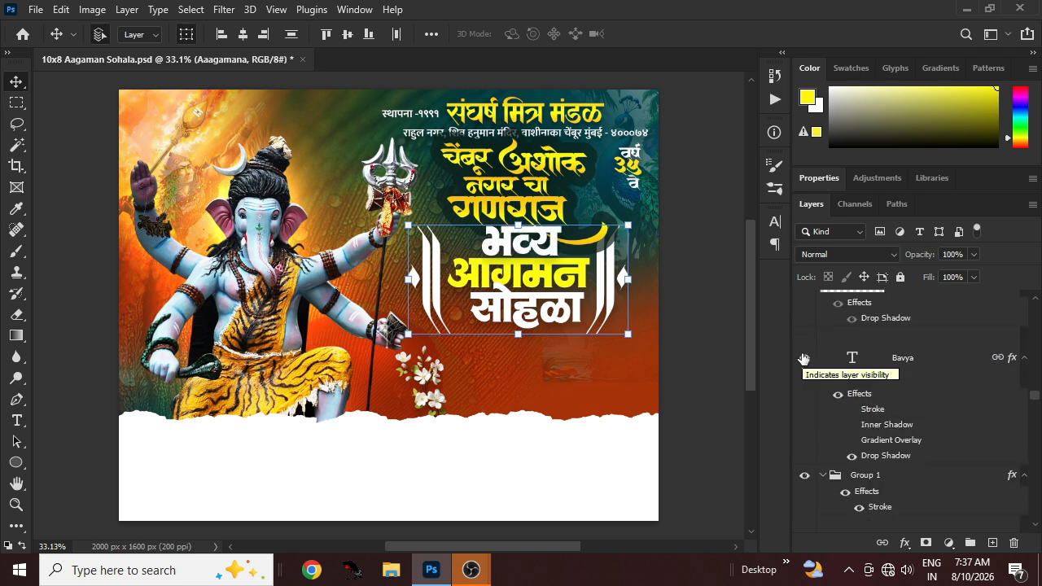
{"action": "left_click", "coordinate": [670, 284]}
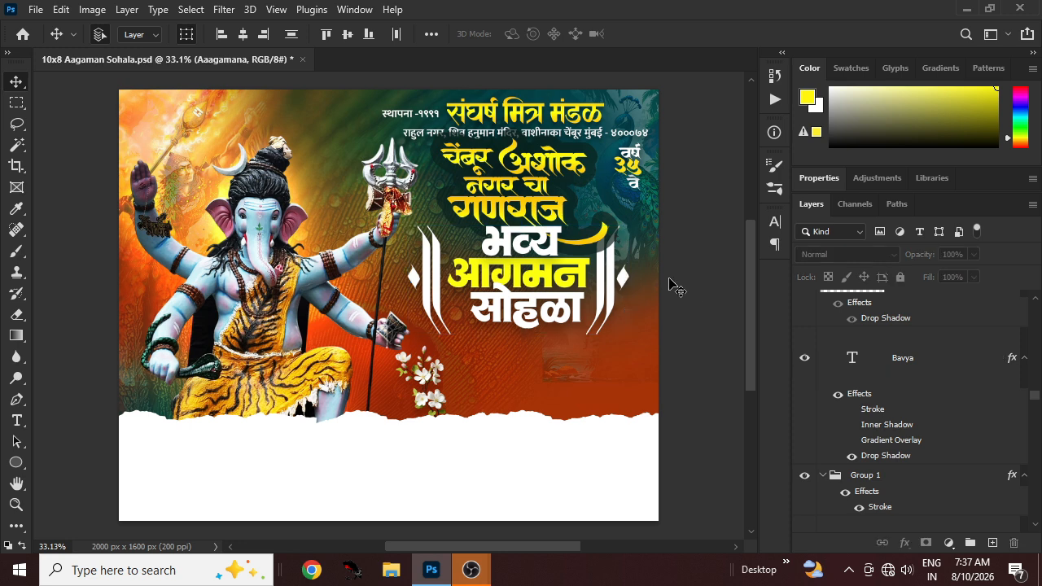
Locate Group 1 through its गणराज text layer, hide the whole group, and clear the selection
{"action": "left_click", "coordinate": [548, 214]}
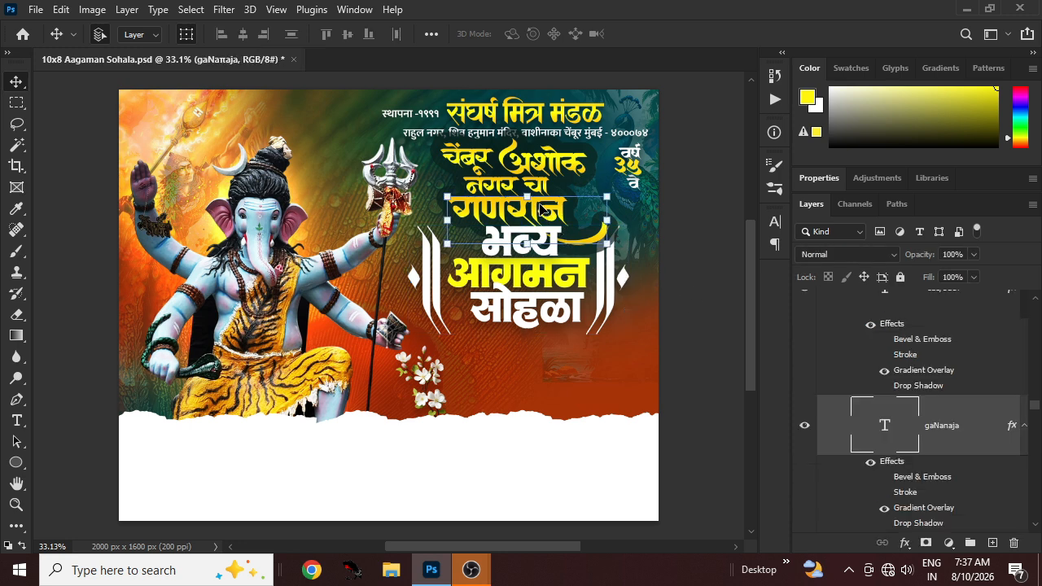
{"action": "scroll", "coordinate": [910, 439], "scroll_direction": "up", "scroll_amount": 3}
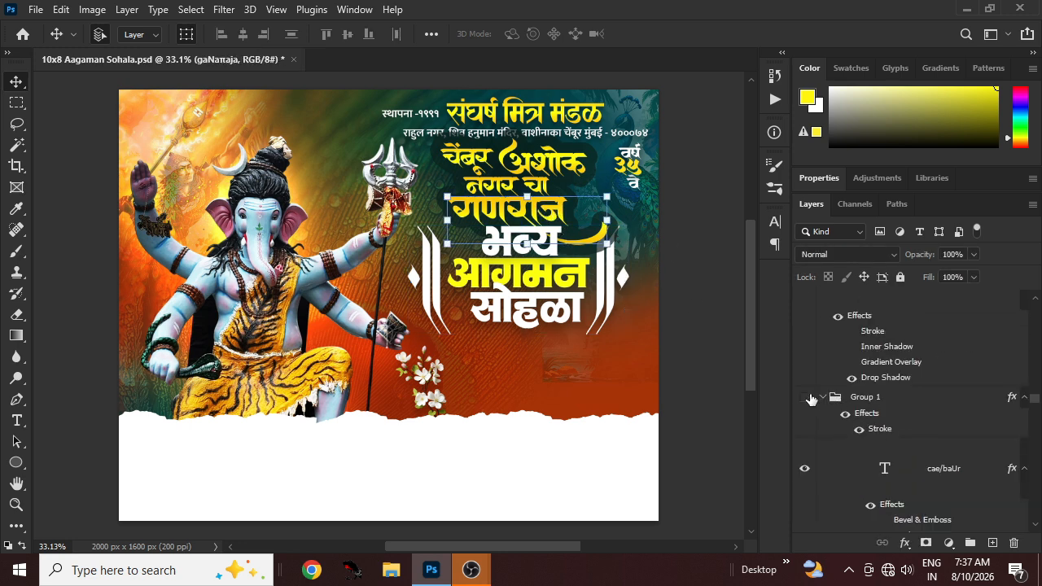
{"action": "left_click", "coordinate": [811, 400]}
{"action": "left_click", "coordinate": [669, 267]}
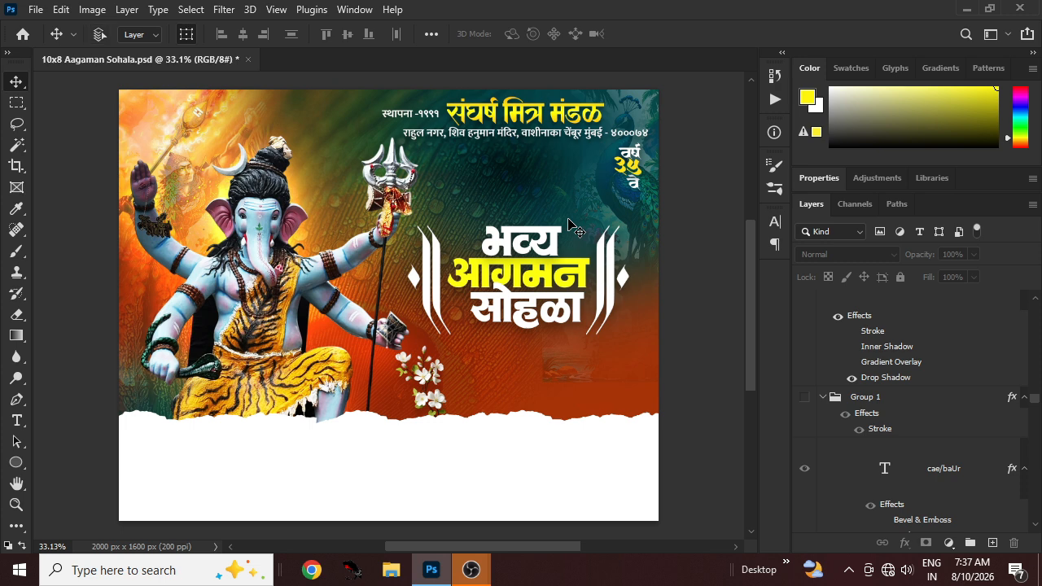
Examine the भव्य आगमन सोहळा headline and its side ornaments up close, selecting the lettering and then deselecting it
{"action": "key", "text": "ctrl+plus"}
{"action": "key", "text": "ctrl+plus"}
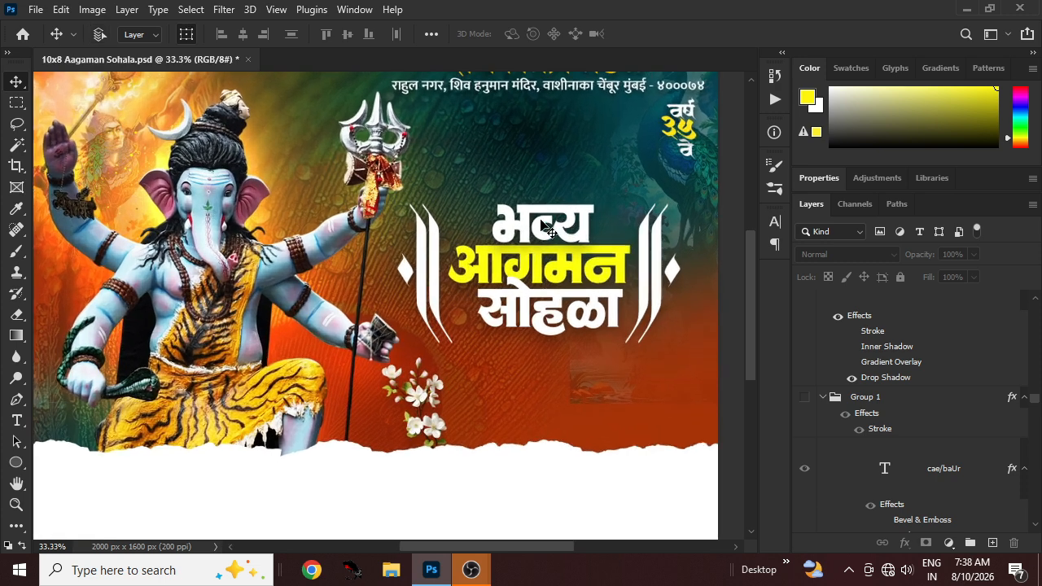
{"action": "left_click", "coordinate": [527, 218]}
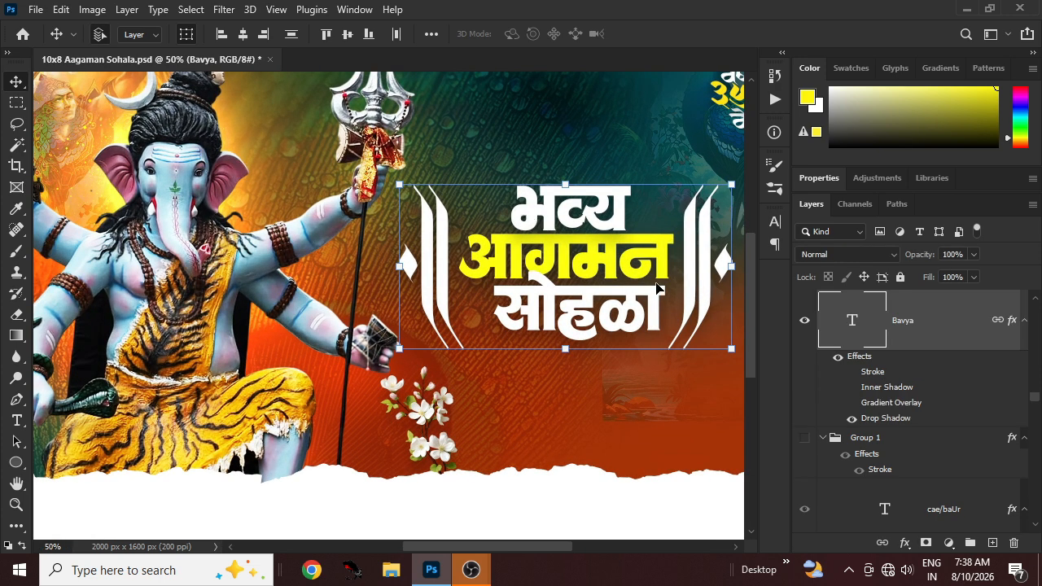
{"action": "left_click_drag", "start_coordinate": [607, 258], "coordinate": [537, 291]}
{"action": "left_click", "coordinate": [716, 293]}
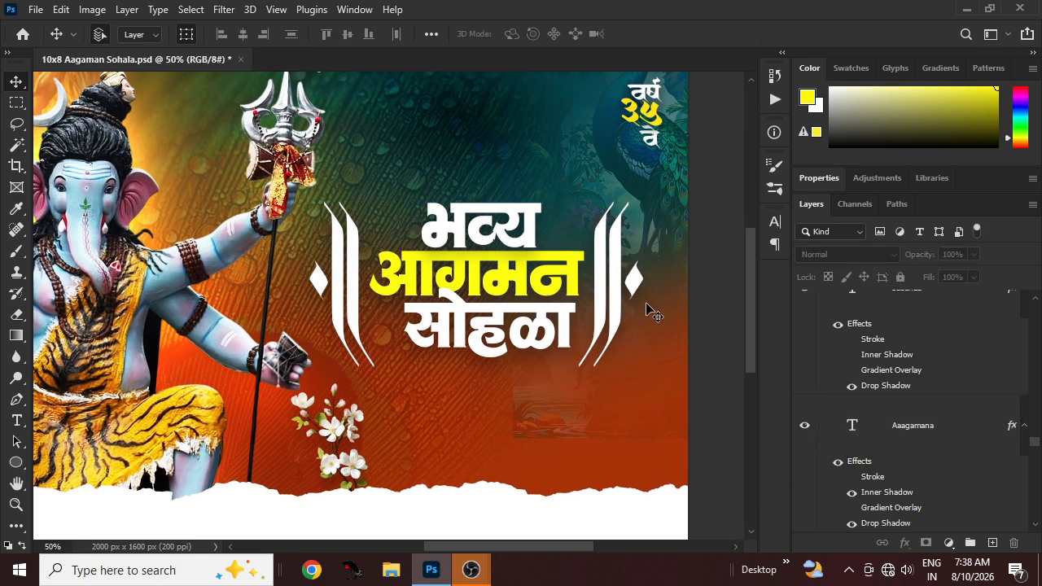
{"action": "key", "text": "ctrl+minus"}
{"action": "left_click_drag", "start_coordinate": [406, 229], "coordinate": [501, 226]}
Open Aaaga chintamani.psd from the recent files and look over the whole poster
{"action": "left_click", "coordinate": [22, 33]}
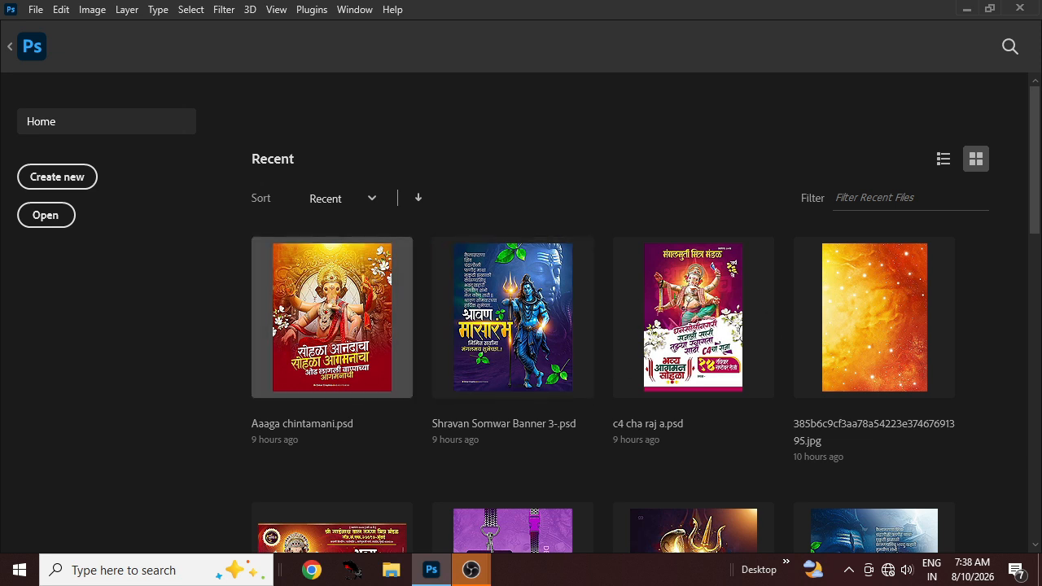
{"action": "left_click", "coordinate": [332, 306]}
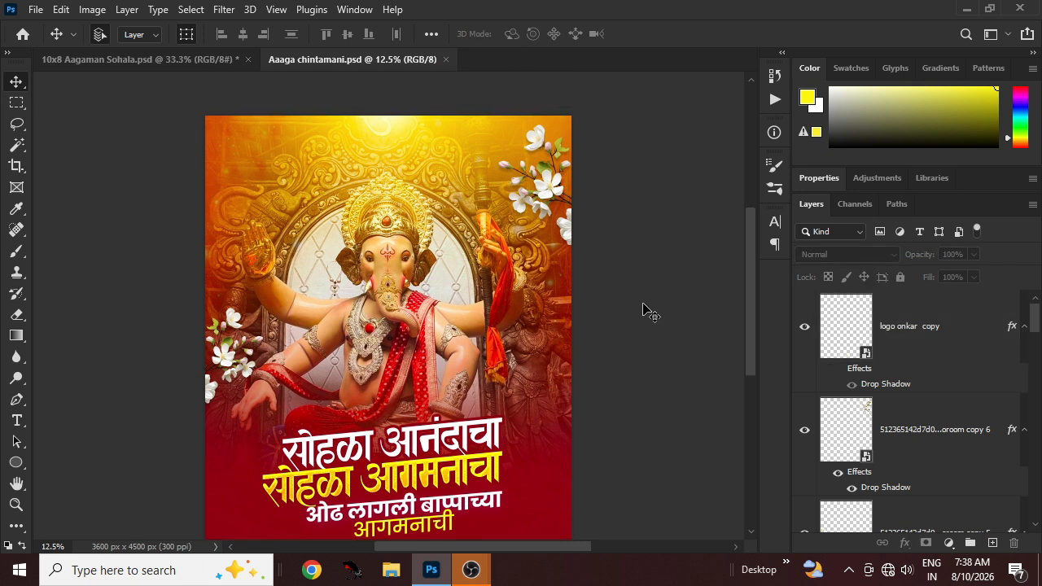
{"action": "scroll", "coordinate": [648, 311], "scroll_direction": "down", "scroll_amount": 3}
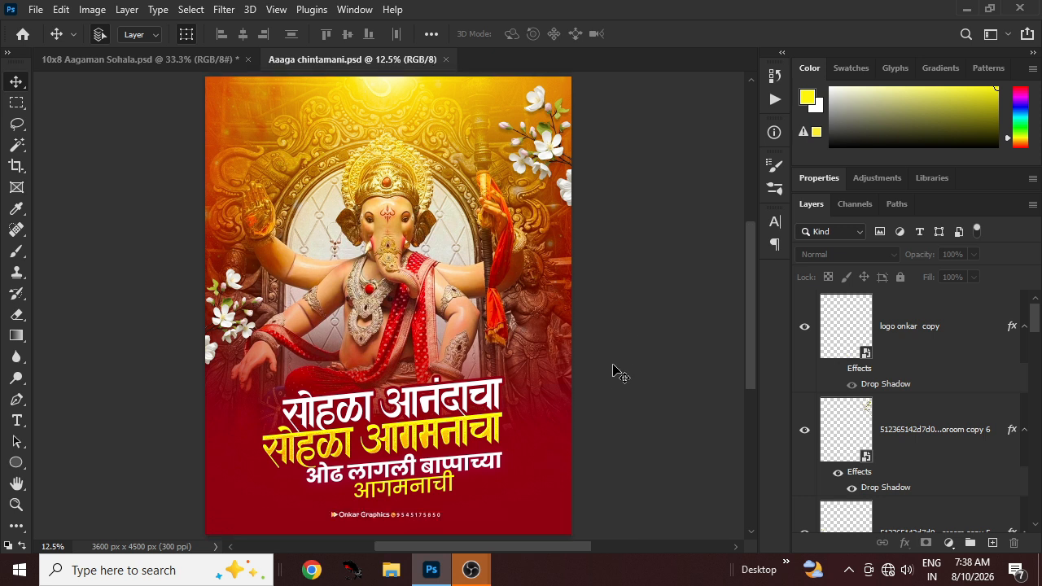
{"action": "scroll", "coordinate": [619, 368], "scroll_direction": "up", "scroll_amount": 1}
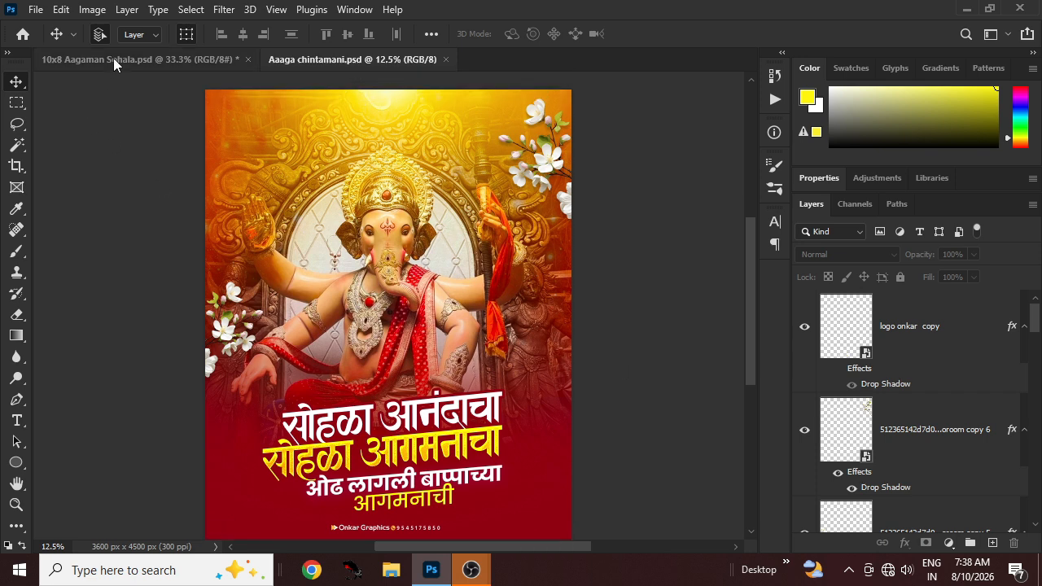
Return to the 10x8 Aagaman Sohala.psd banner and select the आगमन headline to locate its place in the layer stack
{"action": "left_click", "coordinate": [114, 58]}
{"action": "scroll", "coordinate": [576, 349], "scroll_direction": "up", "scroll_amount": 2}
{"action": "scroll", "coordinate": [936, 470], "scroll_direction": "down", "scroll_amount": 5}
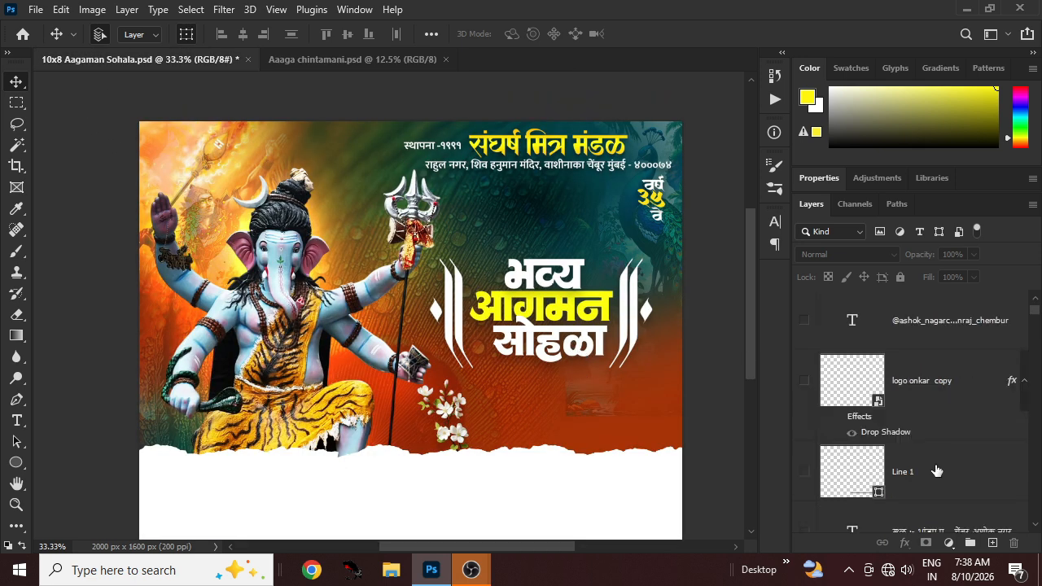
{"action": "scroll", "coordinate": [936, 470], "scroll_direction": "down", "scroll_amount": 7}
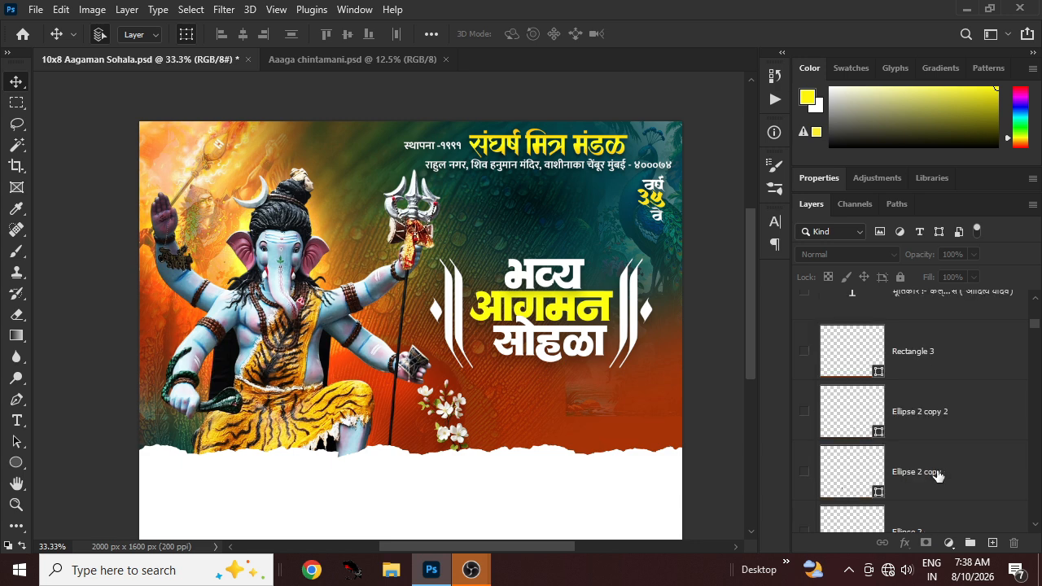
{"action": "left_click", "coordinate": [602, 313]}
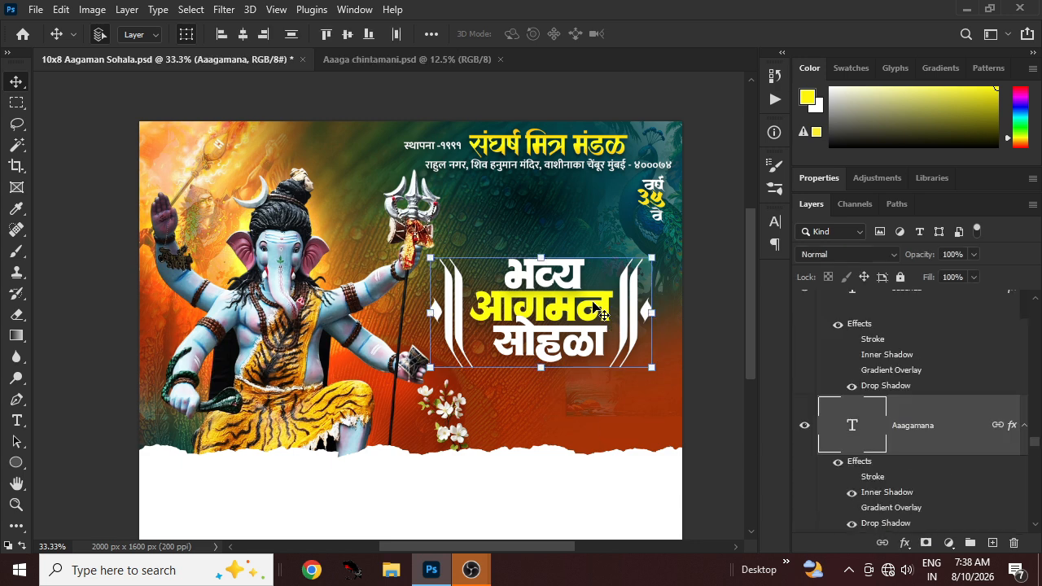
Show the Line 1 copy 3 and Line 1 copy 4 accent lines and the चेंबूर अशोक नगर चा गणराज lettering group
{"action": "scroll", "coordinate": [932, 479], "scroll_direction": "down", "scroll_amount": 4}
{"action": "scroll", "coordinate": [908, 467], "scroll_direction": "up", "scroll_amount": 2}
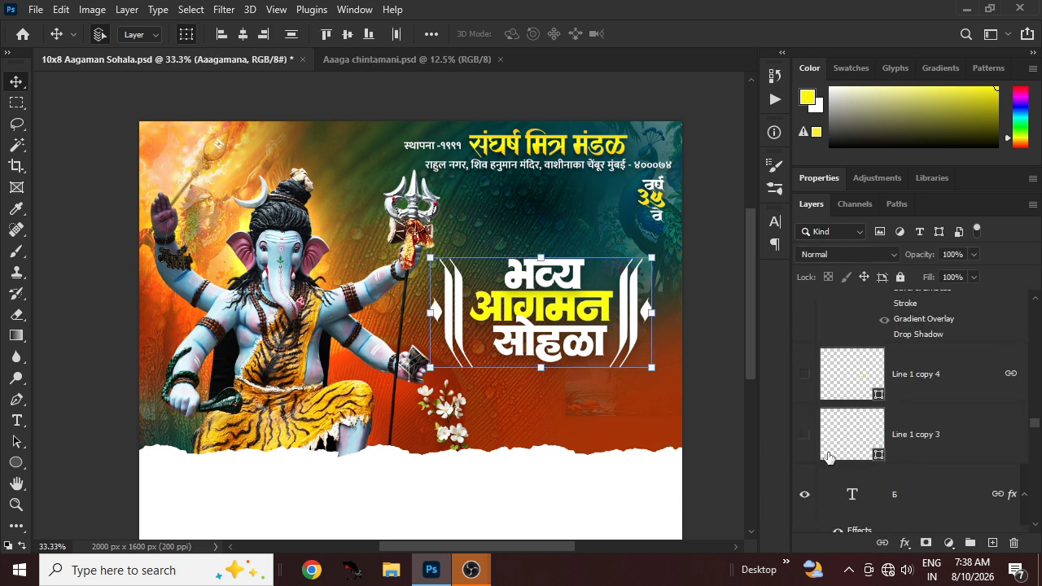
{"action": "left_click", "coordinate": [805, 435]}
{"action": "left_click", "coordinate": [805, 374]}
{"action": "scroll", "coordinate": [899, 446], "scroll_direction": "up", "scroll_amount": 3}
{"action": "left_click", "coordinate": [805, 477]}
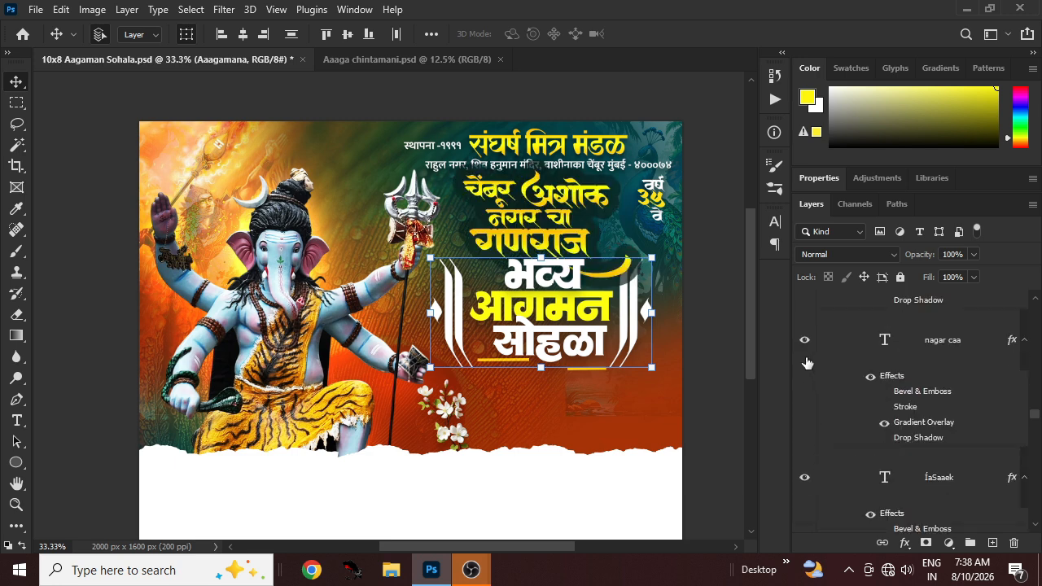
Reduce the outline stroke size of the Group 1 चेंबूर अशोक नगर चा गणराज lettering to 13 px
{"action": "left_click", "coordinate": [964, 458]}
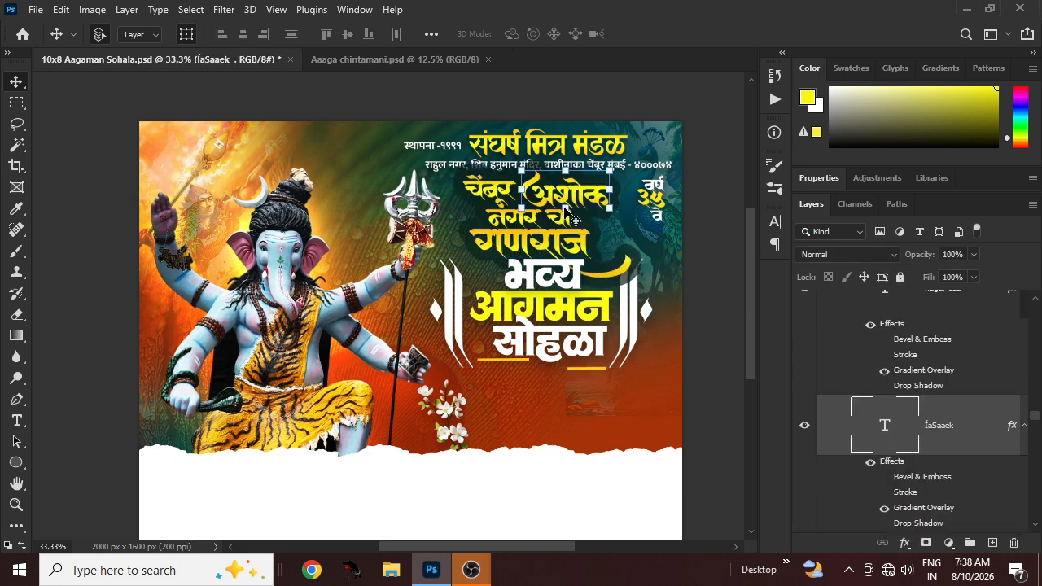
{"action": "scroll", "coordinate": [965, 460], "scroll_direction": "up", "scroll_amount": 5}
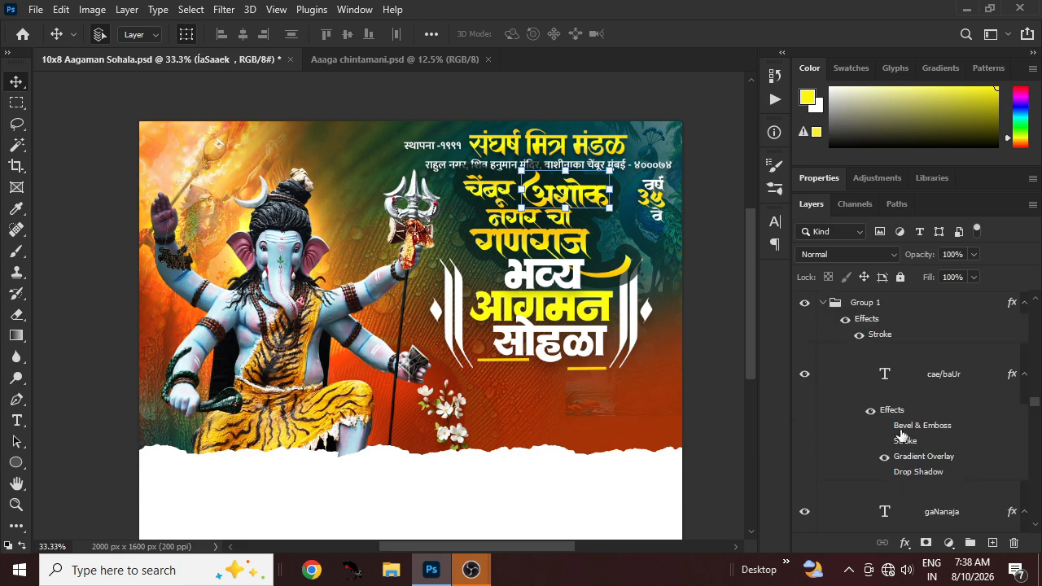
{"action": "left_click", "coordinate": [822, 303]}
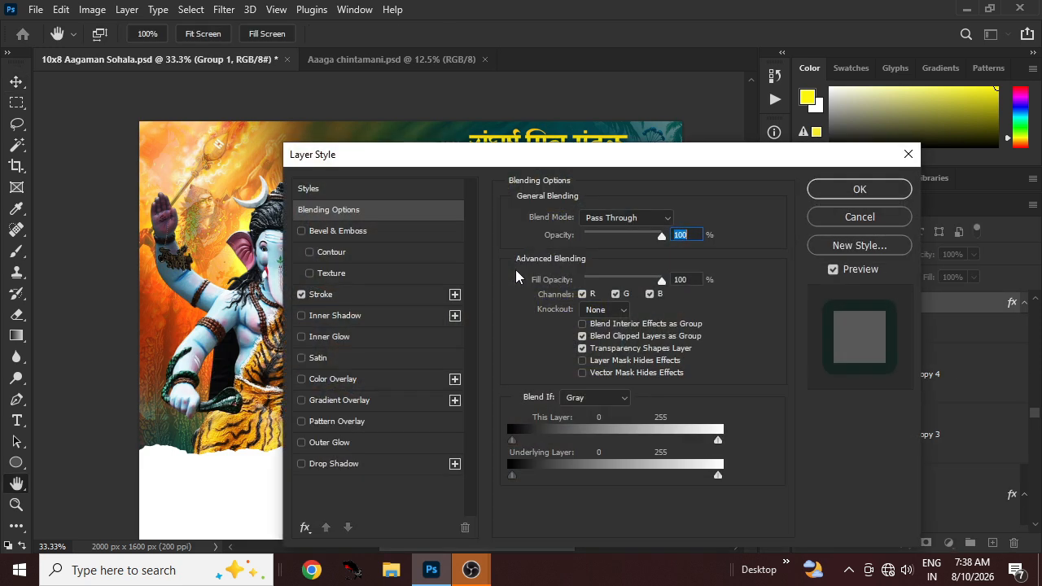
{"action": "left_click", "coordinate": [351, 295]}
{"action": "left_click_drag", "start_coordinate": [477, 160], "coordinate": [539, 314]}
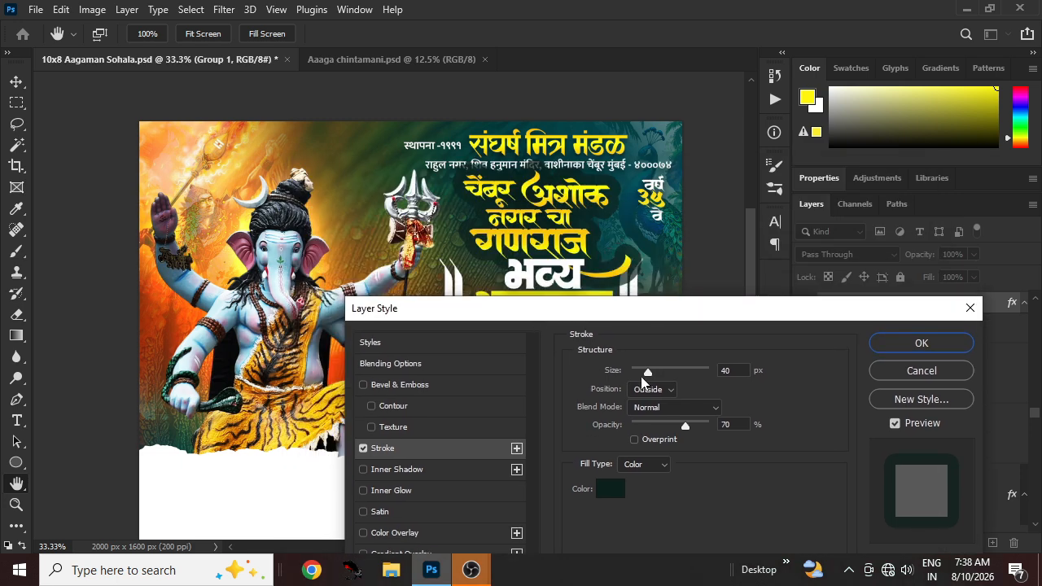
{"action": "left_click_drag", "start_coordinate": [647, 376], "coordinate": [638, 375]}
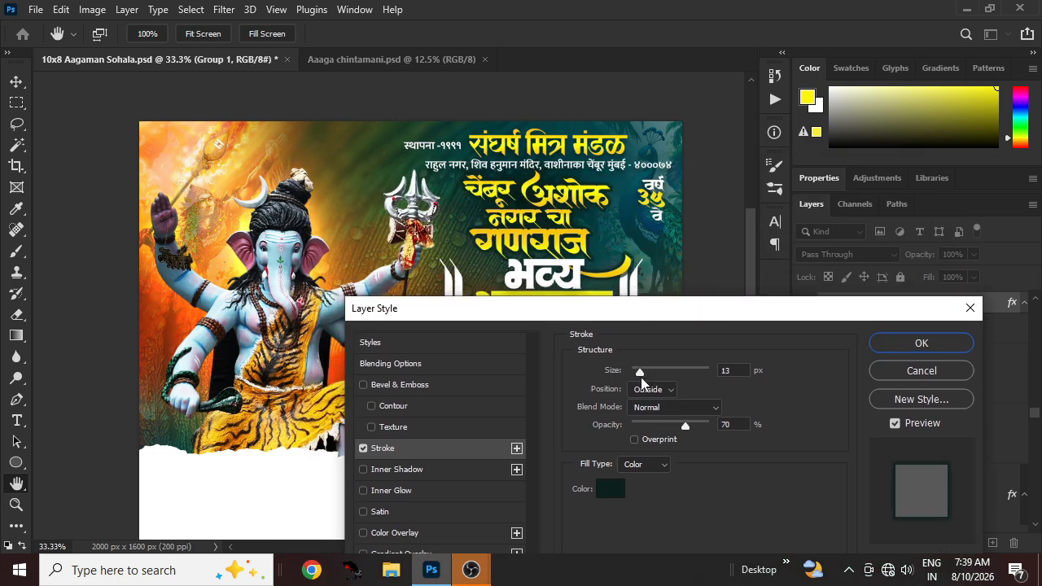
{"action": "left_click", "coordinate": [920, 343]}
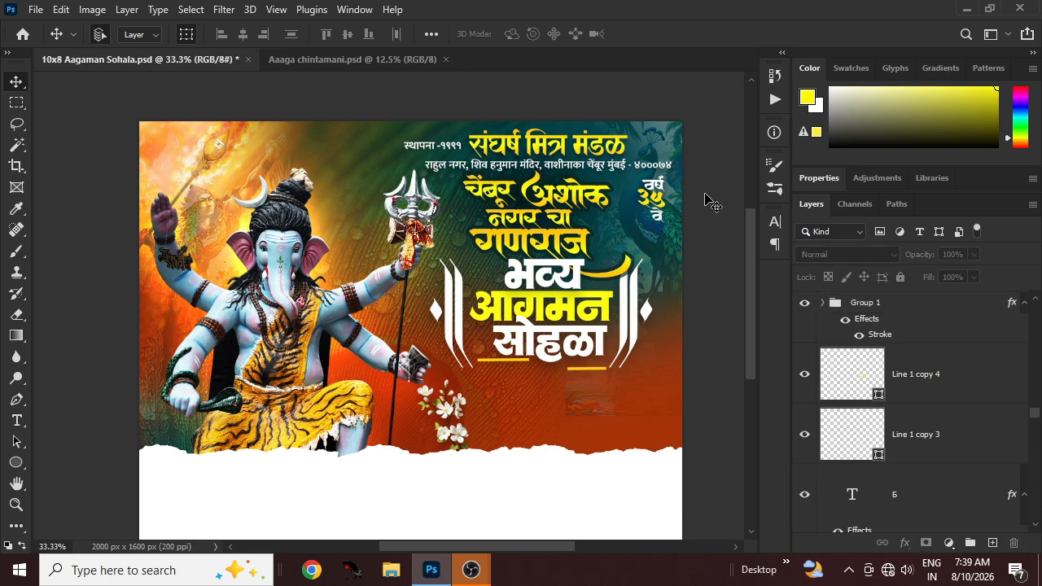
Examine the चेंबूर अशोक नगर चा गणराज lettering up close, selecting and deselecting the चेंबूर text, and collapse Group 1
{"action": "key", "text": "ctrl+plus"}
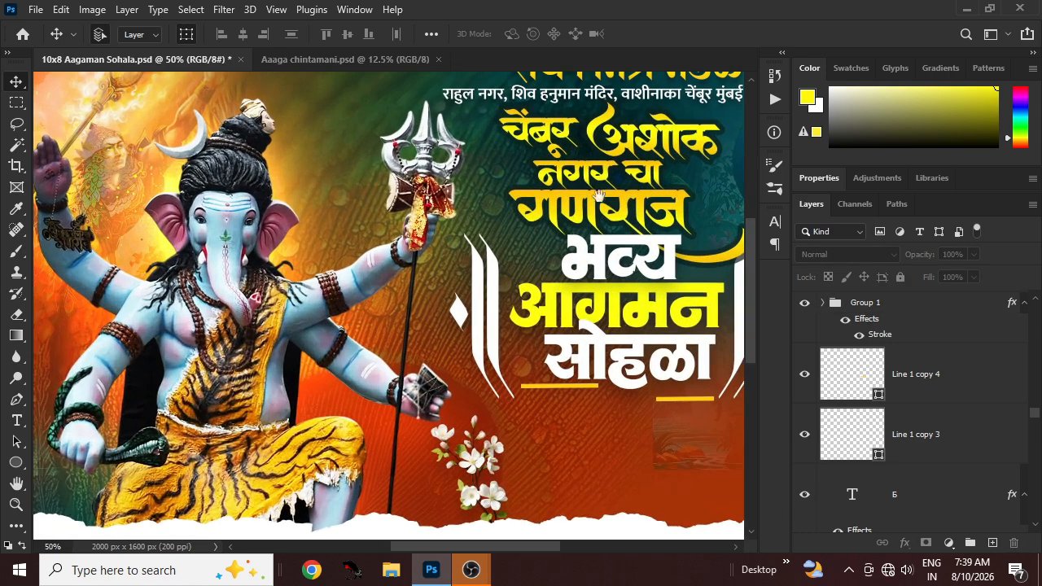
{"action": "left_click_drag", "start_coordinate": [546, 201], "coordinate": [416, 301]}
{"action": "key", "text": "ctrl+plus"}
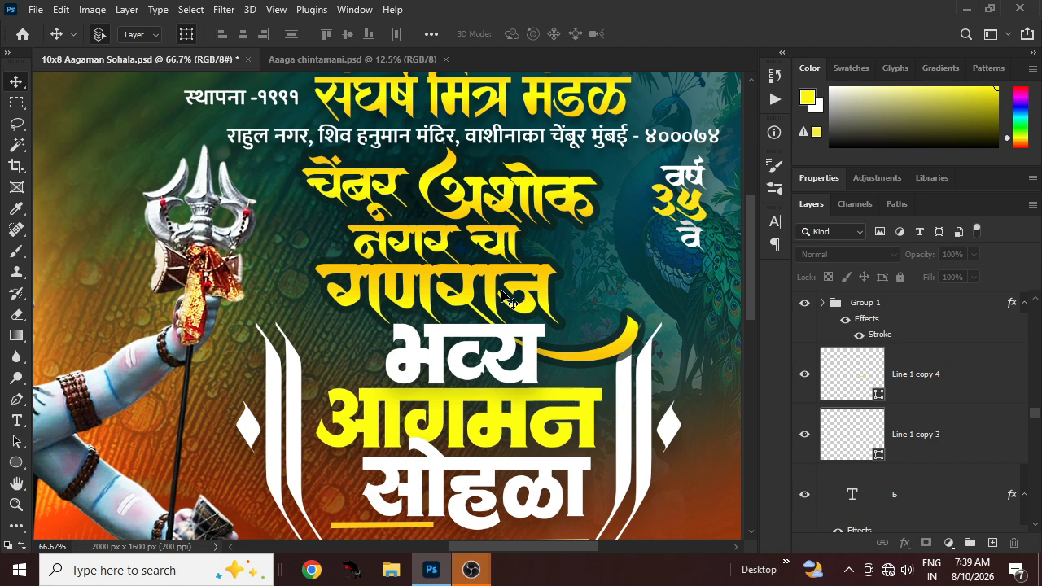
{"action": "left_click", "coordinate": [371, 183]}
{"action": "scroll", "coordinate": [366, 180], "scroll_direction": "up", "scroll_amount": 1}
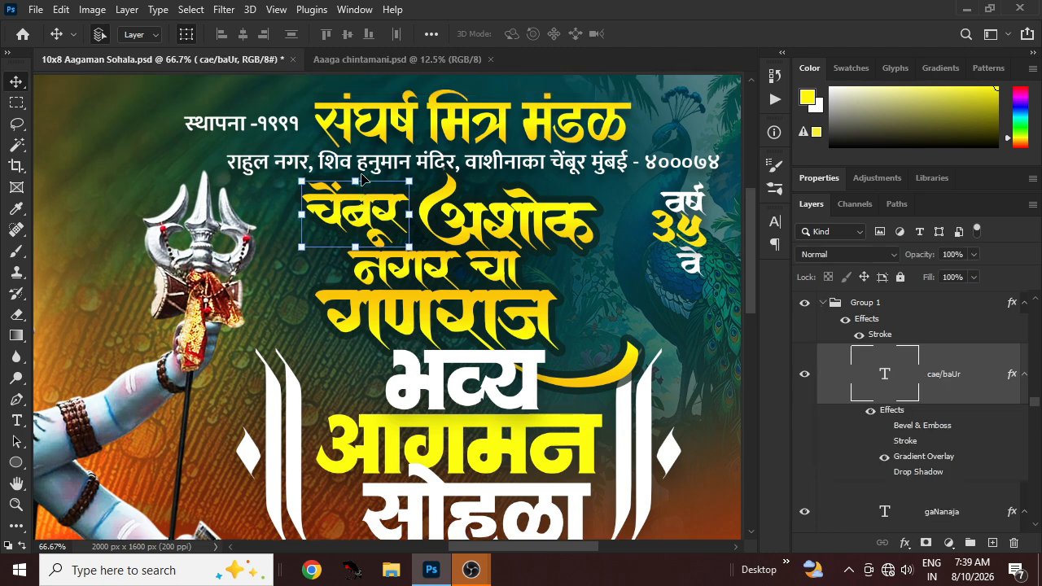
{"action": "scroll", "coordinate": [533, 309], "scroll_direction": "down", "scroll_amount": 4}
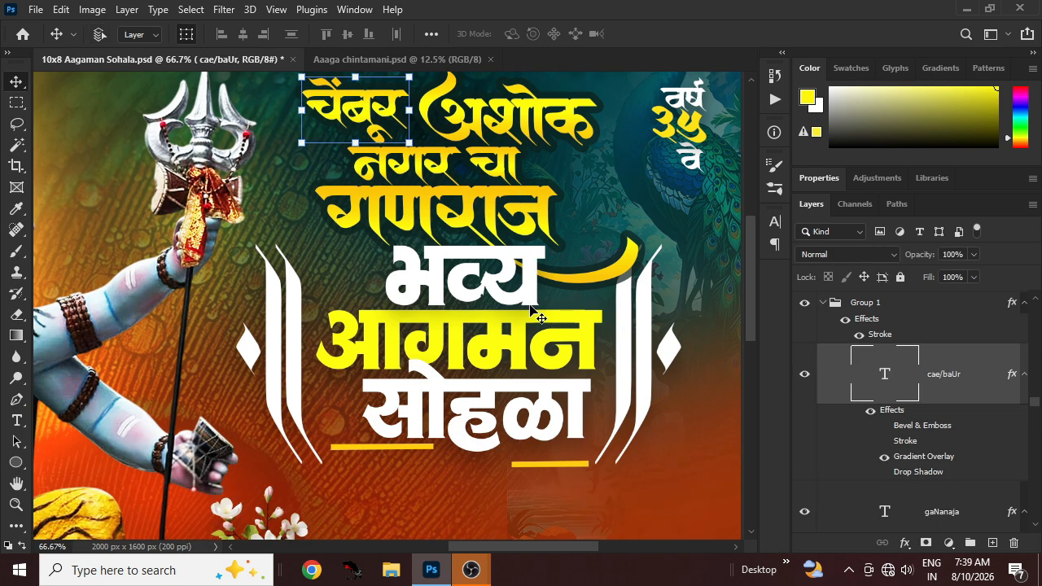
{"action": "key", "text": "ctrl+minus"}
{"action": "left_click", "coordinate": [719, 368]}
{"action": "left_click_drag", "start_coordinate": [565, 308], "coordinate": [597, 338]}
{"action": "scroll", "coordinate": [880, 372], "scroll_direction": "up", "scroll_amount": 2}
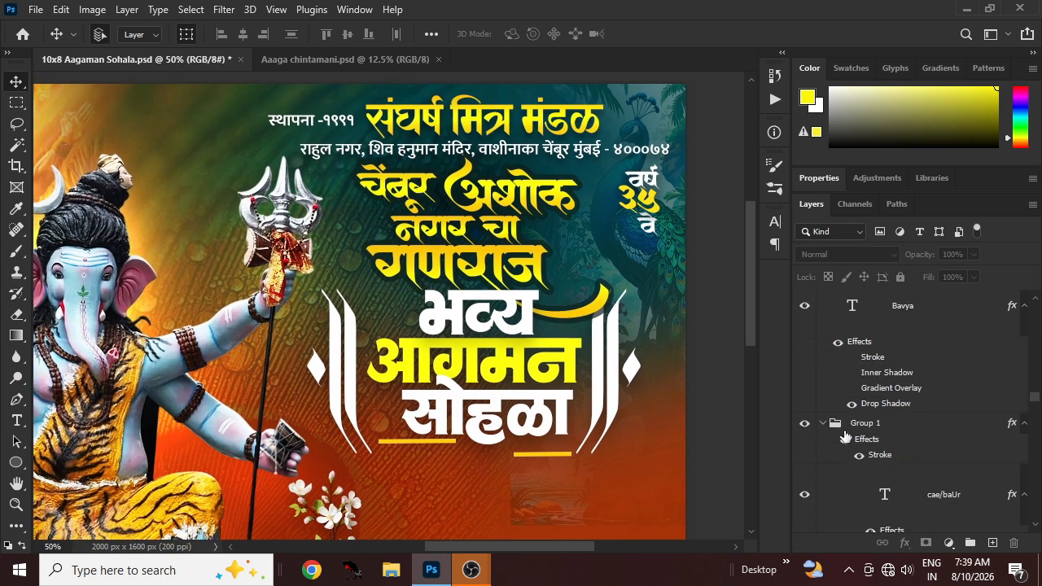
{"action": "left_click", "coordinate": [823, 424]}
Show the round red WhatsApp image badge and the raivavaar and sapoe/bar date text layers below the headline
{"action": "scroll", "coordinate": [658, 407], "scroll_direction": "up", "scroll_amount": 1}
{"action": "scroll", "coordinate": [902, 423], "scroll_direction": "up", "scroll_amount": 4}
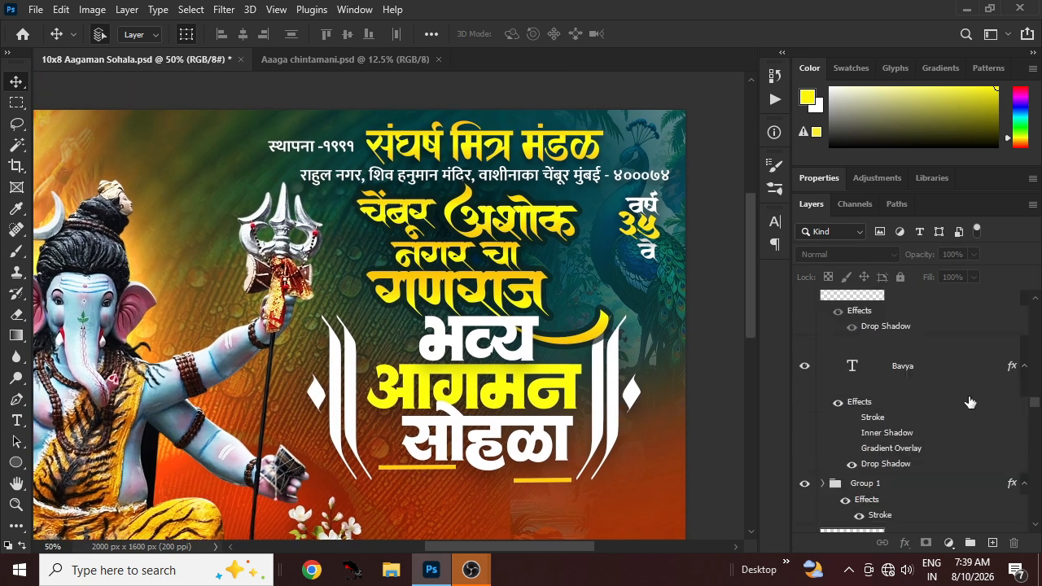
{"action": "scroll", "coordinate": [572, 400], "scroll_direction": "left", "scroll_amount": 3}
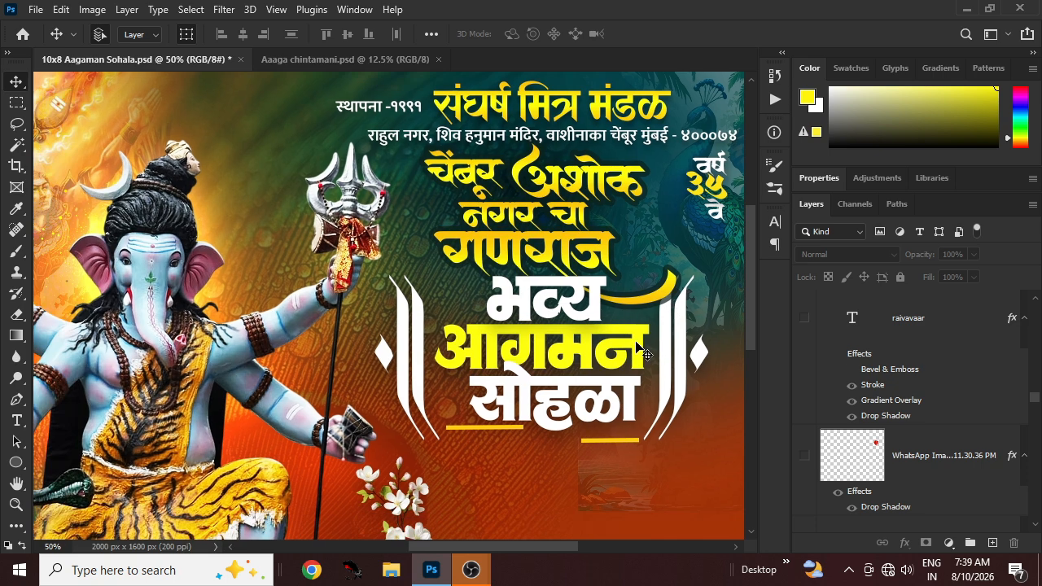
{"action": "scroll", "coordinate": [641, 348], "scroll_direction": "down", "scroll_amount": 1}
{"action": "scroll", "coordinate": [606, 322], "scroll_direction": "down", "scroll_amount": 1}
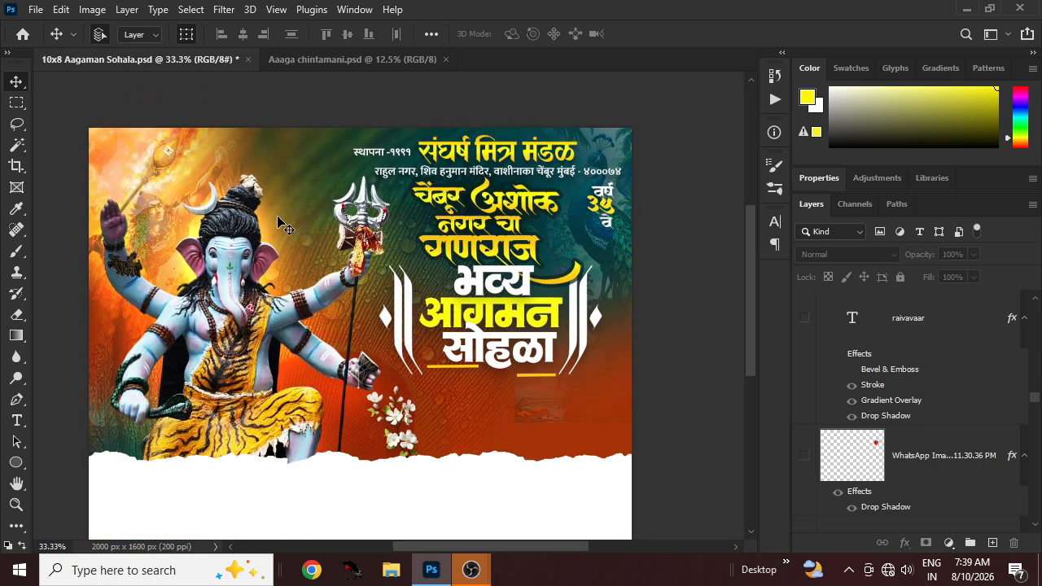
{"action": "scroll", "coordinate": [820, 355], "scroll_direction": "down", "scroll_amount": 2}
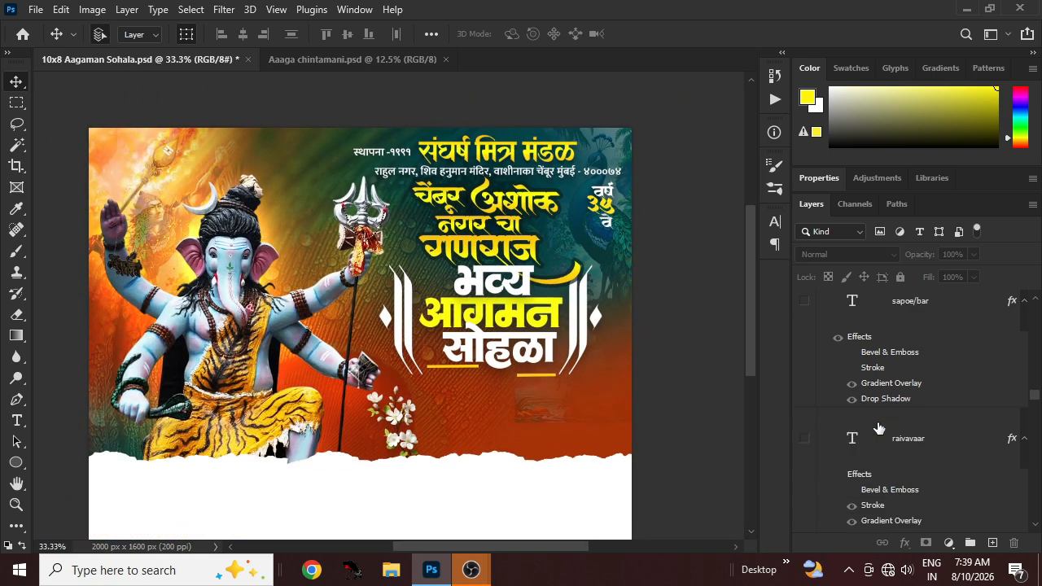
{"action": "scroll", "coordinate": [814, 407], "scroll_direction": "up", "scroll_amount": 2}
{"action": "left_click", "coordinate": [805, 457]}
{"action": "scroll", "coordinate": [814, 439], "scroll_direction": "up", "scroll_amount": 2}
{"action": "left_click", "coordinate": [805, 450]}
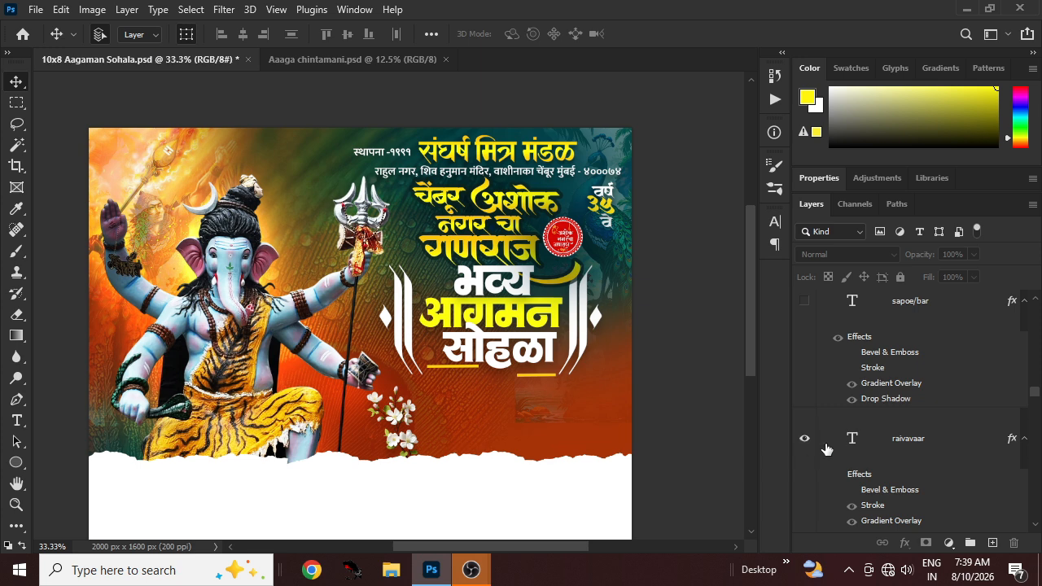
{"action": "scroll", "coordinate": [818, 439], "scroll_direction": "down", "scroll_amount": 1}
{"action": "left_click", "coordinate": [805, 421]}
Show the saaya/ text layer and the large 6 numeral layer of the date block
{"action": "scroll", "coordinate": [528, 426], "scroll_direction": "down", "scroll_amount": 2}
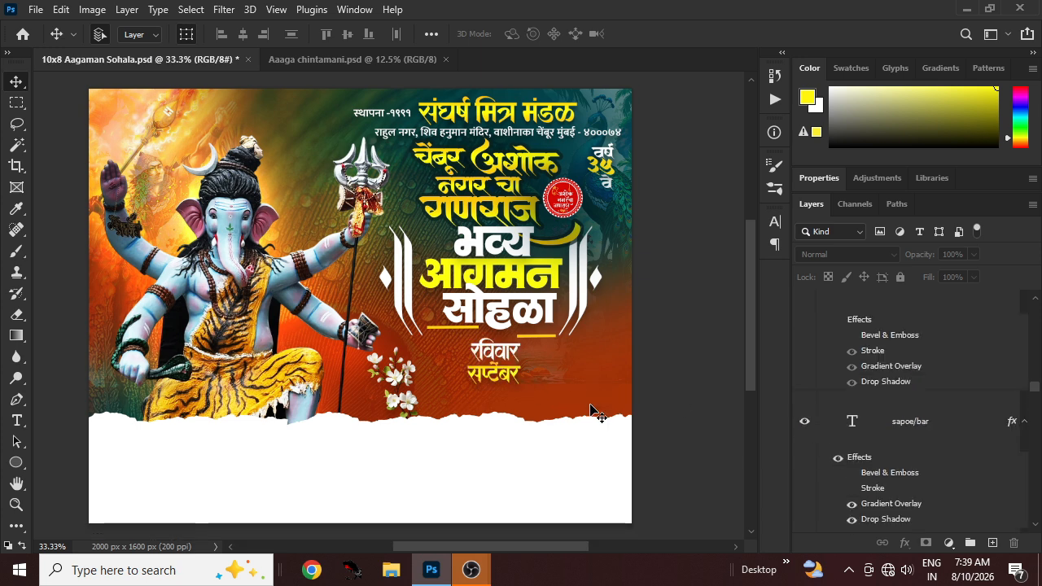
{"action": "scroll", "coordinate": [592, 409], "scroll_direction": "up", "scroll_amount": 1, "text": "alt"}
{"action": "scroll", "coordinate": [942, 430], "scroll_direction": "up", "scroll_amount": 2}
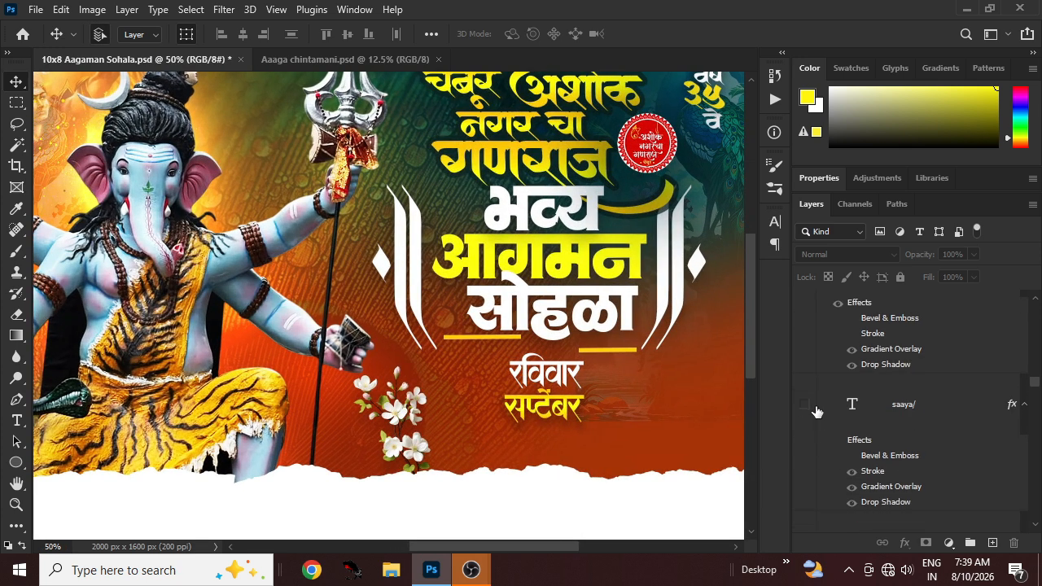
{"action": "left_click", "coordinate": [804, 405]}
{"action": "scroll", "coordinate": [827, 426], "scroll_direction": "up", "scroll_amount": 2}
{"action": "left_click", "coordinate": [804, 387]}
{"action": "scroll", "coordinate": [865, 430], "scroll_direction": "up", "scroll_amount": 2}
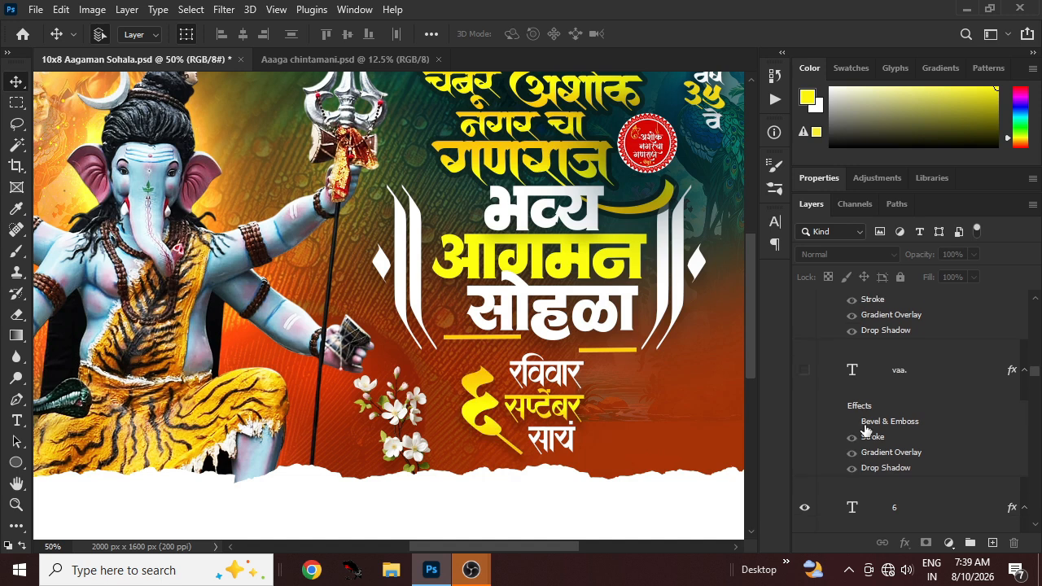
Show the vaa. and raejaaI text layers to complete the wording of the date block
{"action": "left_click", "coordinate": [806, 375]}
{"action": "scroll", "coordinate": [610, 383], "scroll_direction": "down", "scroll_amount": 1}
{"action": "scroll", "coordinate": [611, 382], "scroll_direction": "right", "scroll_amount": 1}
{"action": "scroll", "coordinate": [846, 375], "scroll_direction": "up", "scroll_amount": 2}
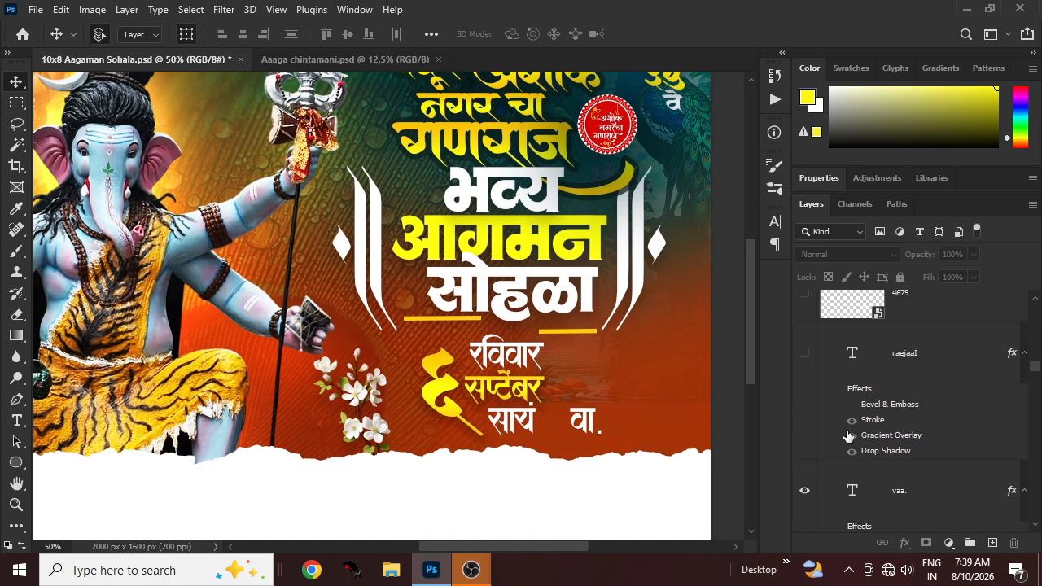
{"action": "left_click", "coordinate": [808, 366]}
{"action": "scroll", "coordinate": [830, 383], "scroll_direction": "up", "scroll_amount": 2}
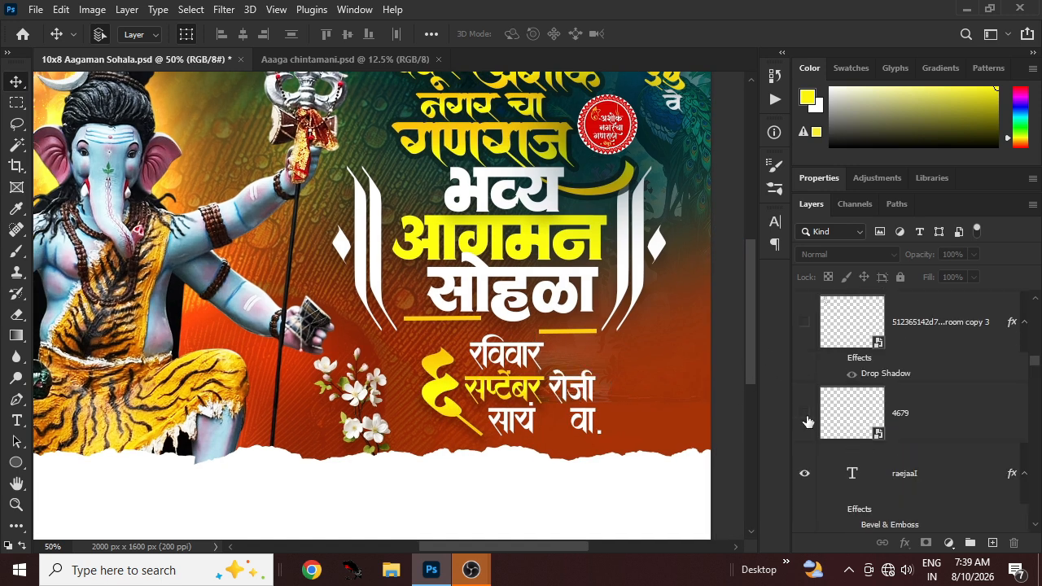
Show the 4679 layer, the Photoroom copy 3 layer and the locked white Rectangle 1 layer
{"action": "scroll", "coordinate": [491, 332], "scroll_direction": "right", "scroll_amount": 1}
{"action": "scroll", "coordinate": [491, 332], "scroll_direction": "right", "scroll_amount": 1}
{"action": "scroll", "coordinate": [491, 332], "scroll_direction": "down", "scroll_amount": 1}
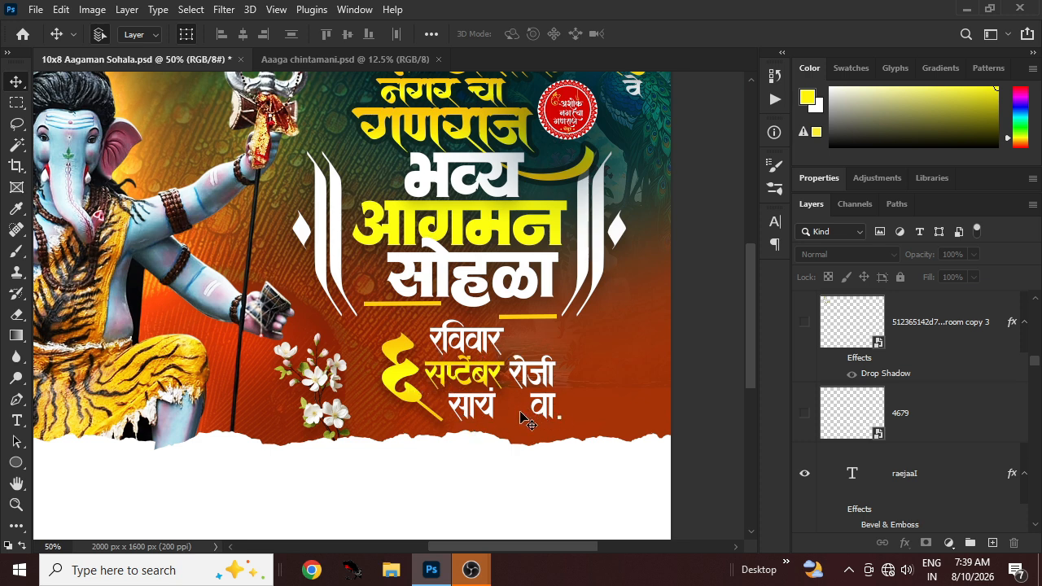
{"action": "scroll", "coordinate": [846, 411], "scroll_direction": "up", "scroll_amount": 1}
{"action": "scroll", "coordinate": [846, 412], "scroll_direction": "down", "scroll_amount": 1}
{"action": "left_click", "coordinate": [804, 424]}
{"action": "scroll", "coordinate": [825, 448], "scroll_direction": "down", "scroll_amount": 5}
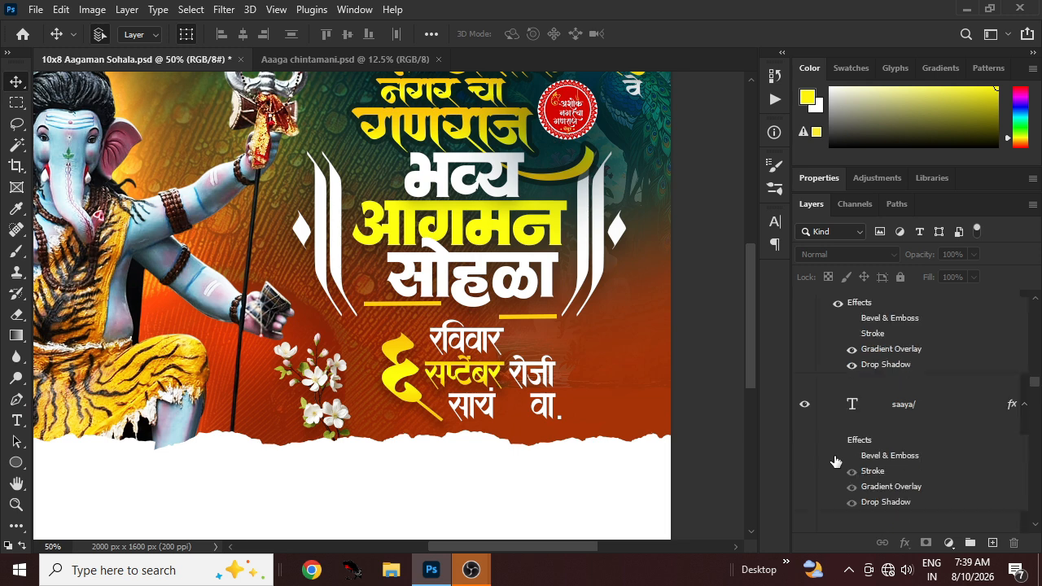
{"action": "scroll", "coordinate": [835, 460], "scroll_direction": "up", "scroll_amount": 6}
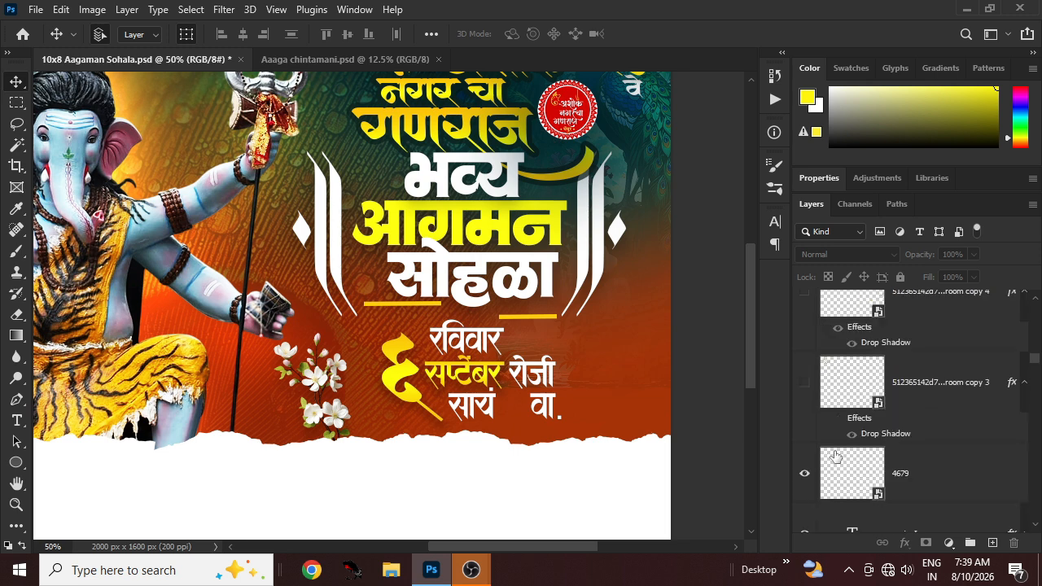
{"action": "scroll", "coordinate": [810, 399], "scroll_direction": "up", "scroll_amount": 2}
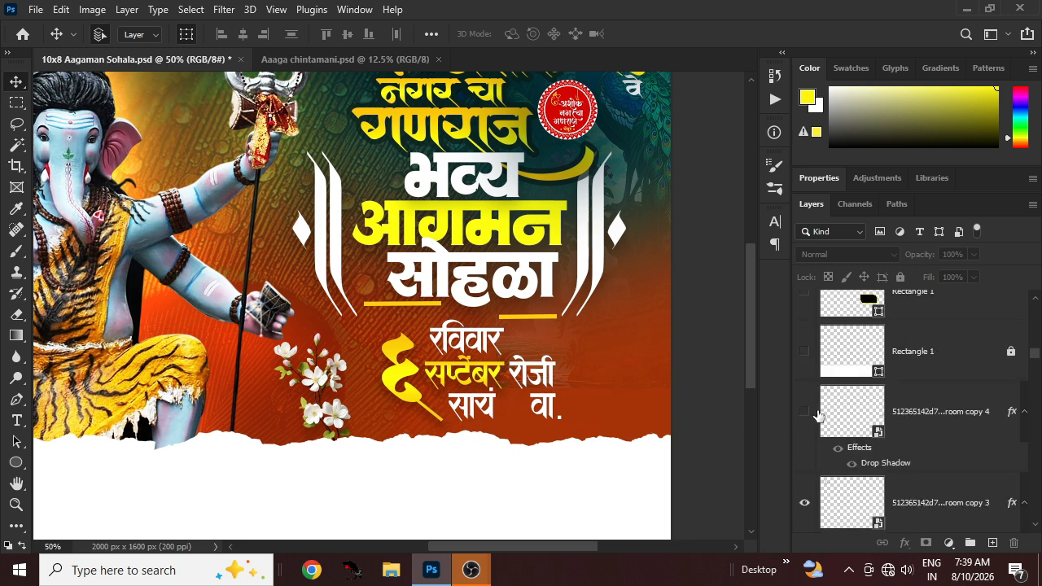
{"action": "left_click", "coordinate": [818, 417]}
{"action": "scroll", "coordinate": [838, 432], "scroll_direction": "up", "scroll_amount": 1}
{"action": "left_click", "coordinate": [804, 411]}
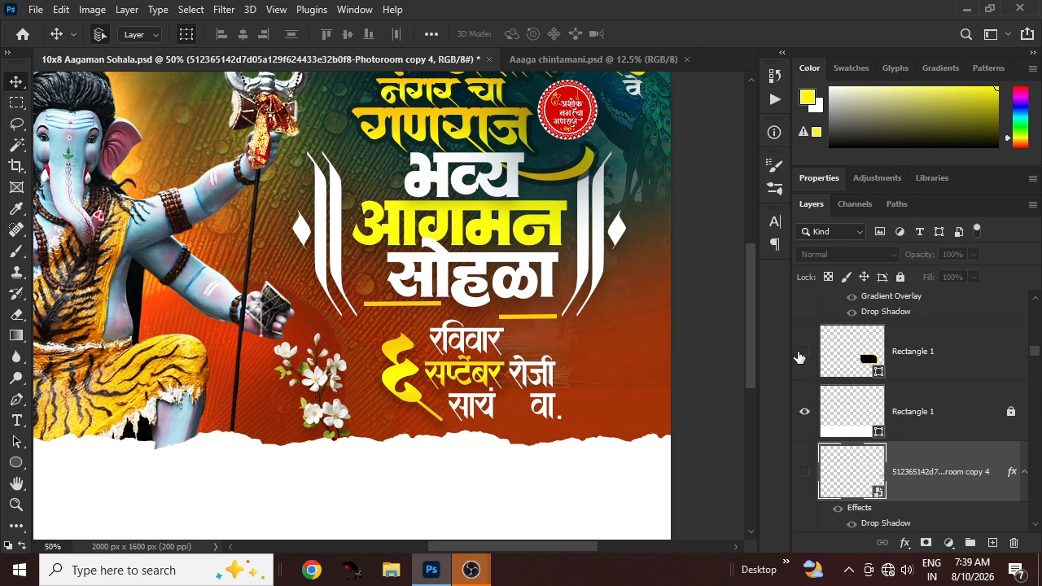
Show the dark Rectangle 1 box behind the date text and set its outline stroke to 10 px
{"action": "left_click", "coordinate": [946, 364]}
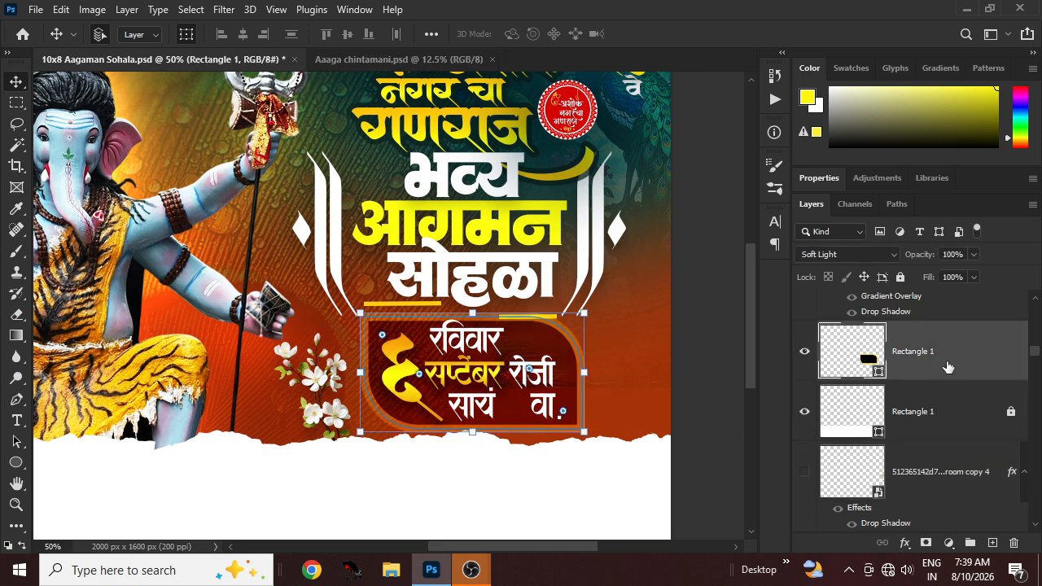
{"action": "left_click", "coordinate": [15, 462]}
{"action": "left_click_drag", "start_coordinate": [287, 33], "coordinate": [202, 63]}
{"action": "type", "text": "5"}
{"action": "key", "text": "Return"}
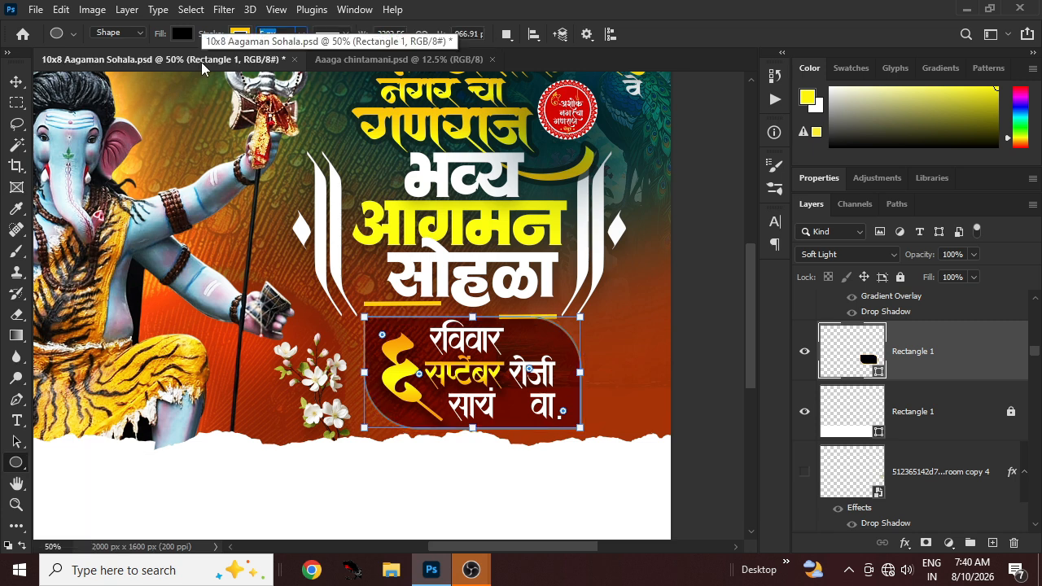
{"action": "key", "text": "v"}
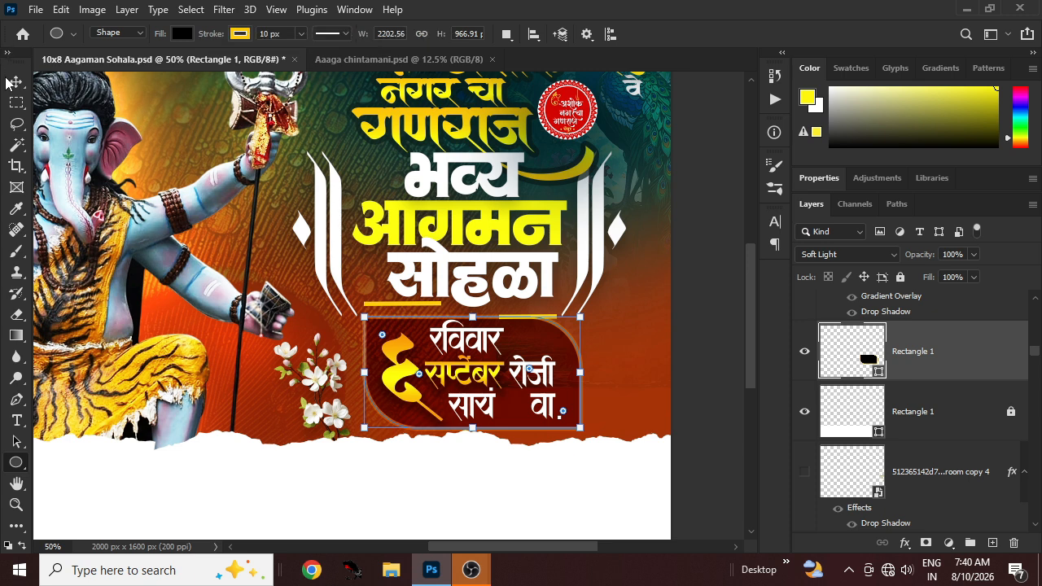
{"action": "left_click", "coordinate": [691, 232]}
{"action": "scroll", "coordinate": [643, 281], "scroll_direction": "down", "scroll_amount": 2}
{"action": "scroll", "coordinate": [643, 280], "scroll_direction": "left", "scroll_amount": 1}
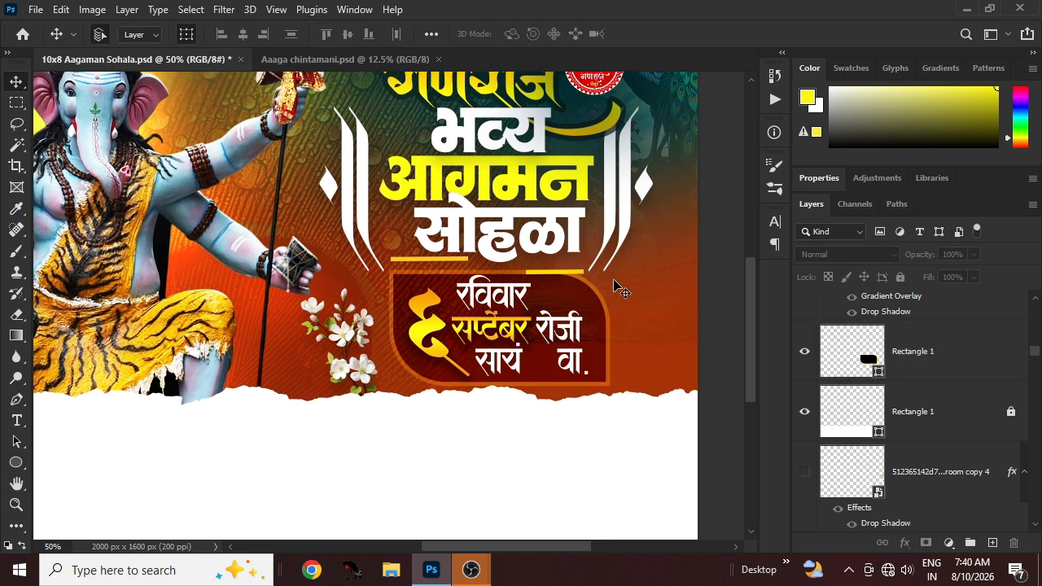
Show the Photoroom copy 4 flowers beside the date box and the 5 numeral in the time line
{"action": "left_click", "coordinate": [805, 471]}
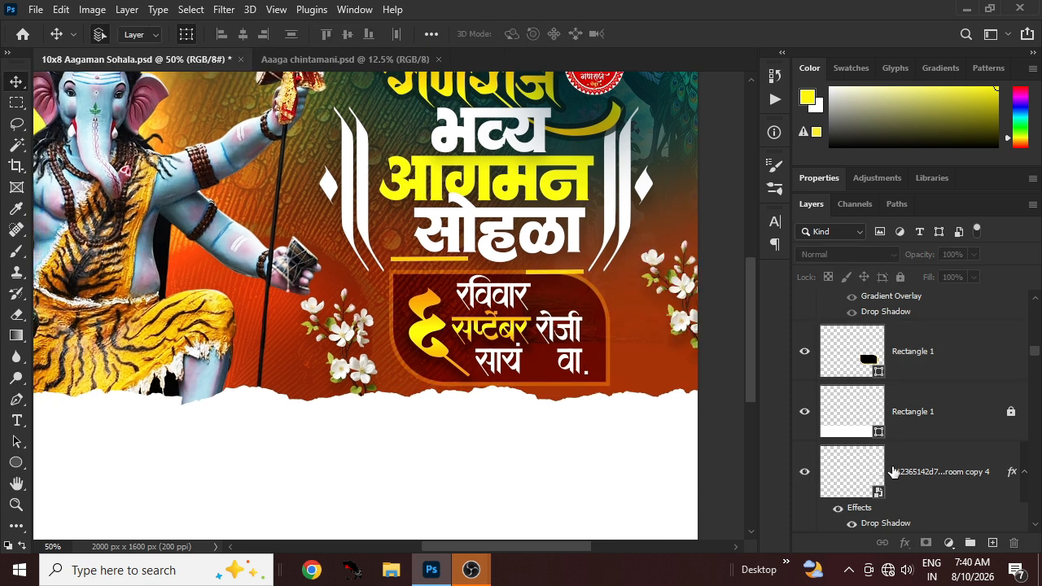
{"action": "scroll", "coordinate": [891, 472], "scroll_direction": "up", "scroll_amount": 3}
{"action": "scroll", "coordinate": [935, 470], "scroll_direction": "up", "scroll_amount": 2}
{"action": "scroll", "coordinate": [912, 472], "scroll_direction": "down", "scroll_amount": 2}
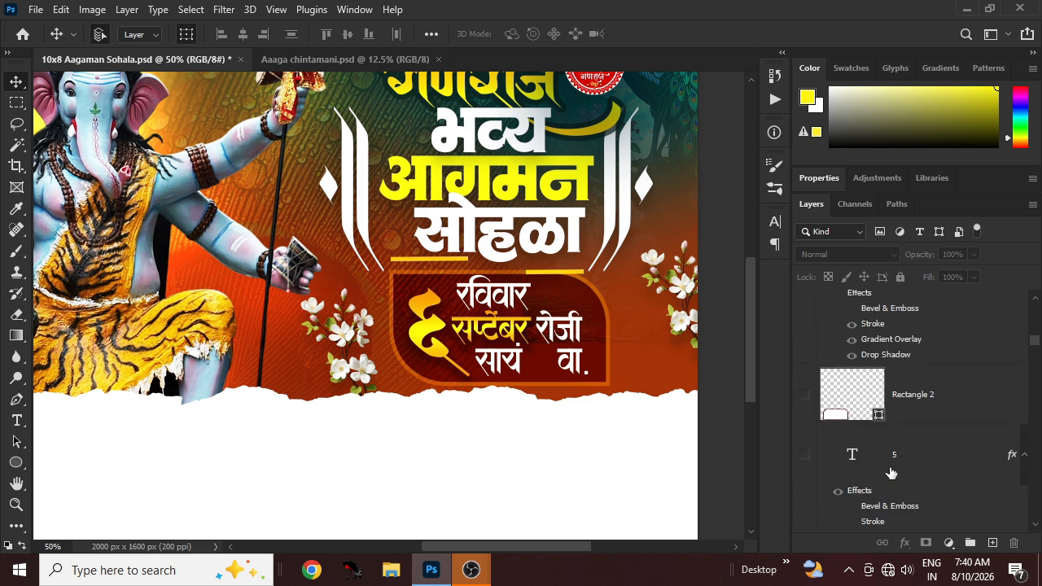
{"action": "left_click", "coordinate": [804, 455]}
Show the Kaasa Aaak VaQNa heading, its Rectangle 2 frame and the Ellipse 2 and Ellipse 2 copy dots
{"action": "scroll", "coordinate": [805, 456], "scroll_direction": "up", "scroll_amount": 2}
{"action": "left_click", "coordinate": [804, 377]}
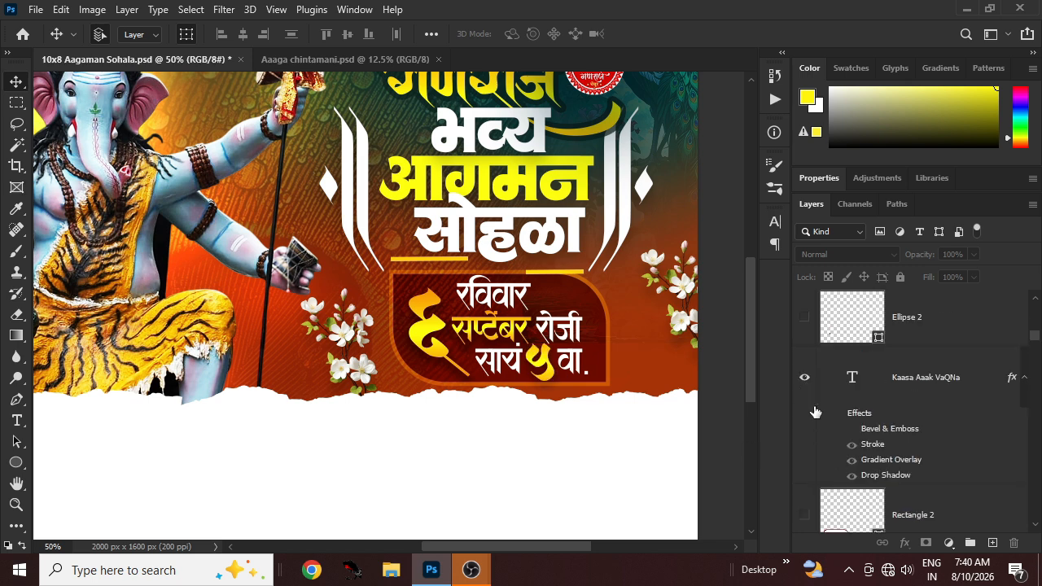
{"action": "left_click", "coordinate": [803, 517]}
{"action": "left_click_drag", "start_coordinate": [419, 375], "coordinate": [608, 304]}
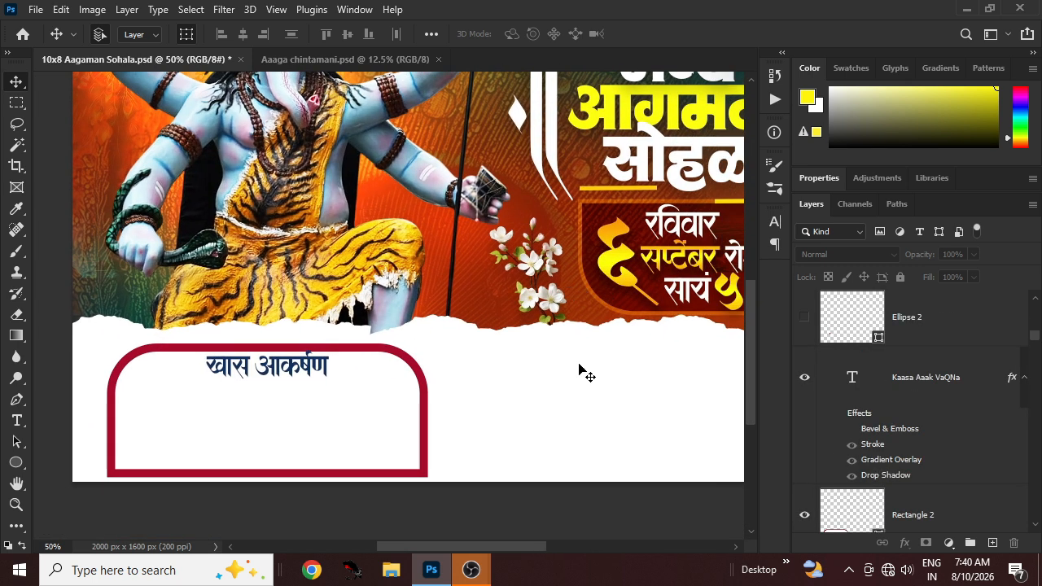
{"action": "scroll", "coordinate": [968, 426], "scroll_direction": "up", "scroll_amount": 1}
{"action": "left_click", "coordinate": [804, 377]}
{"action": "left_click", "coordinate": [804, 317]}
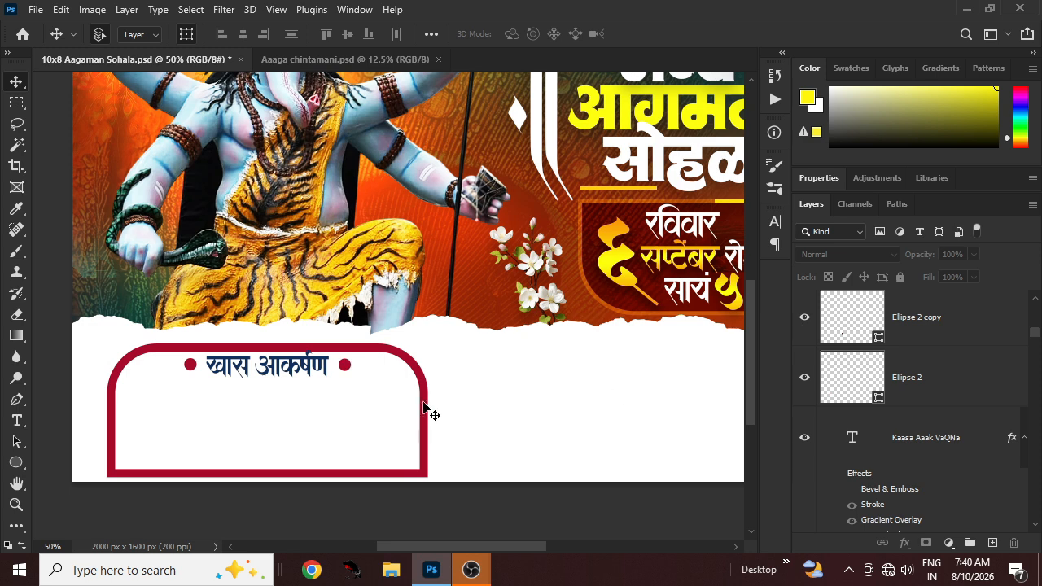
Set the outline stroke of the Rectangle 2 frame around the attractions heading to 10 px
{"action": "left_click", "coordinate": [425, 412]}
{"action": "left_click", "coordinate": [17, 462]}
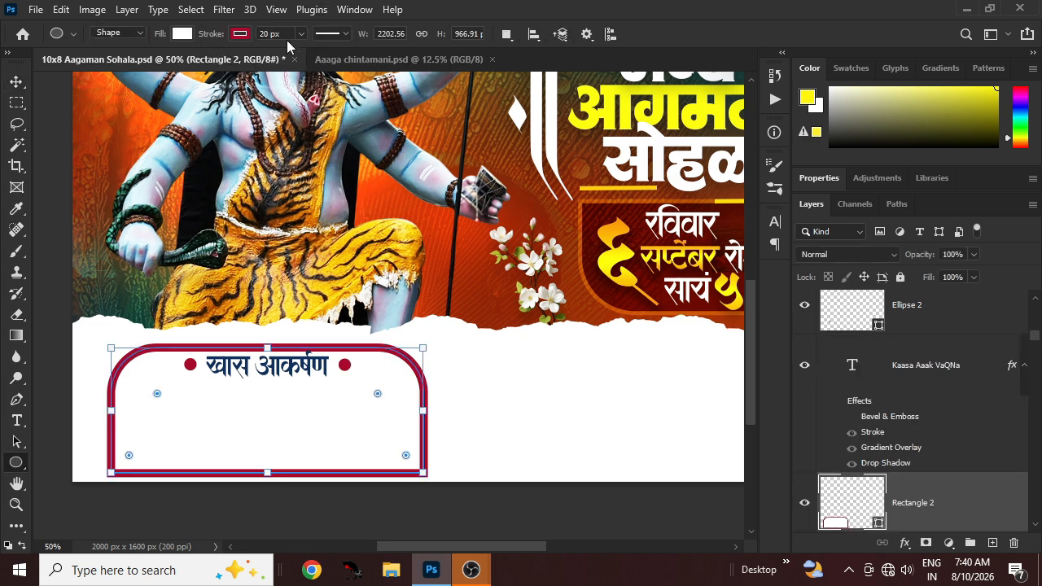
{"action": "left_click", "coordinate": [277, 34]}
{"action": "type", "text": "1"}
{"action": "key", "text": "Return"}
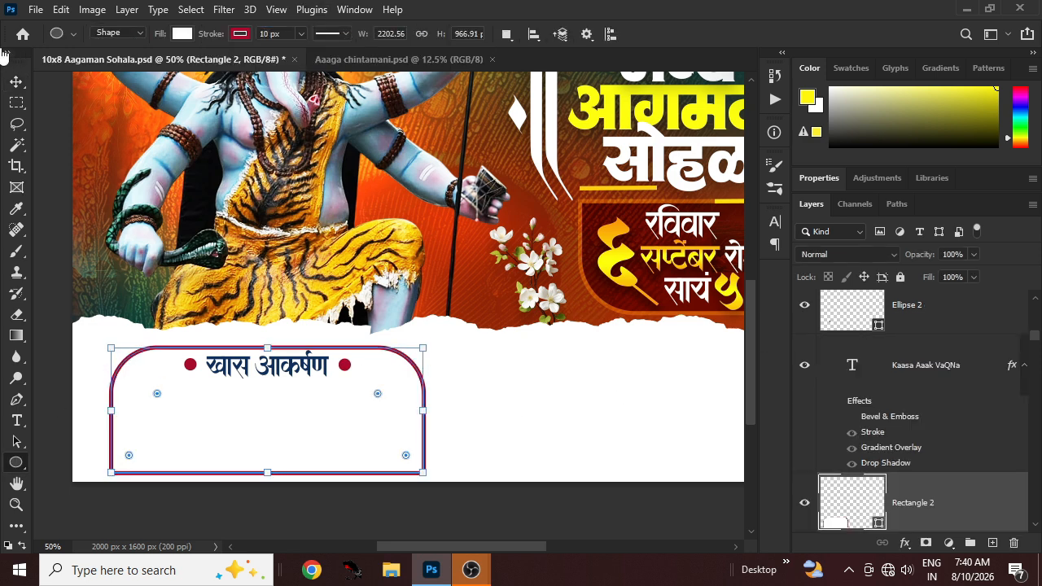
{"action": "left_click", "coordinate": [17, 81]}
{"action": "scroll", "coordinate": [544, 484], "scroll_direction": "down", "scroll_amount": 1}
{"action": "left_click", "coordinate": [507, 477]}
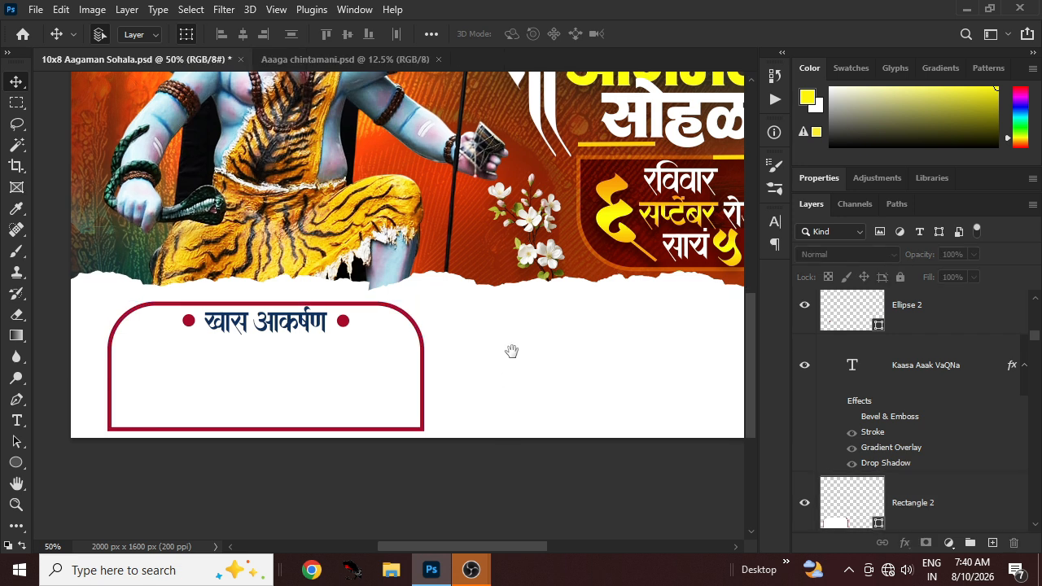
Round all four corners of the Rectangle 2 frame, matching the lower corners to the upper ones
{"action": "scroll", "coordinate": [511, 350], "scroll_direction": "down", "scroll_amount": 1}
{"action": "left_click", "coordinate": [417, 342]}
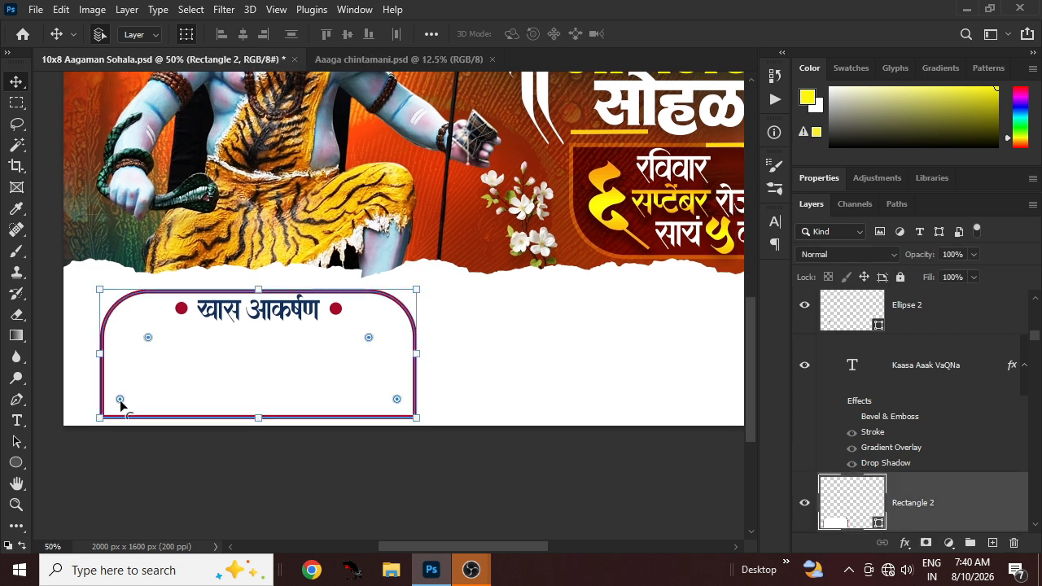
{"action": "left_click", "coordinate": [396, 481]}
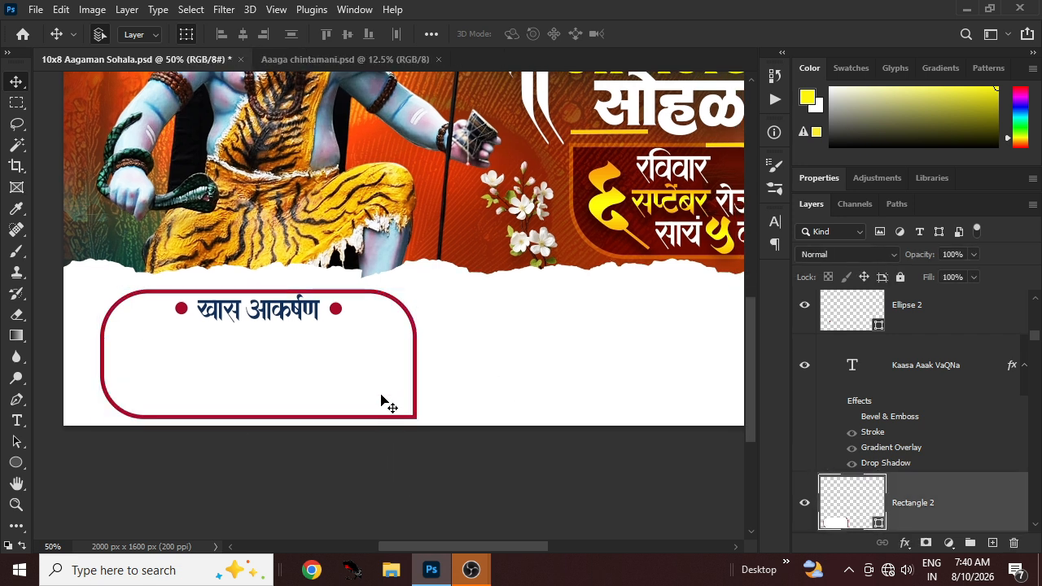
{"action": "left_click", "coordinate": [381, 400]}
{"action": "left_click_drag", "start_coordinate": [121, 400], "coordinate": [36, 223]}
{"action": "key", "text": "ctrl+z"}
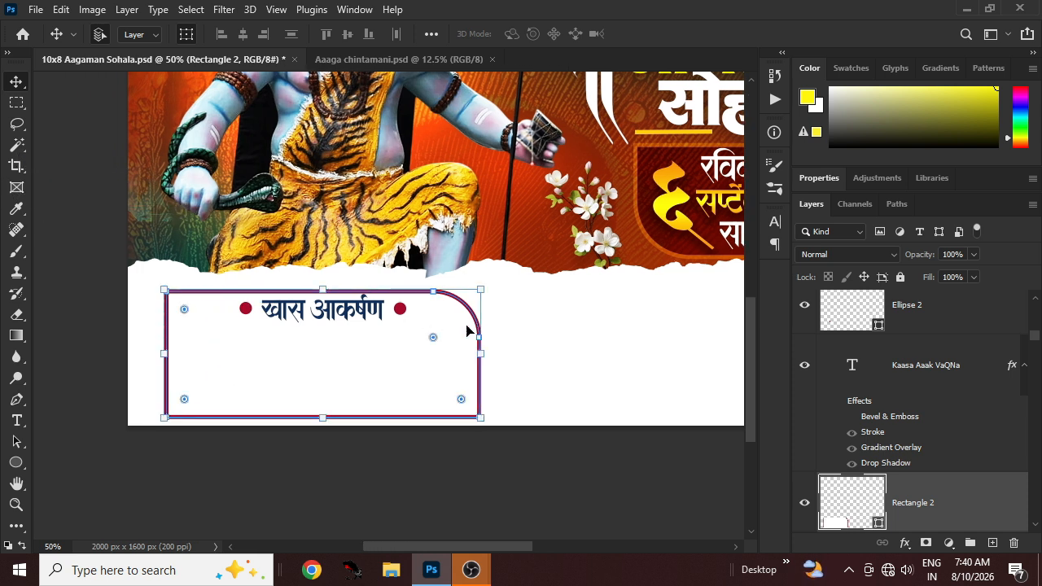
{"action": "left_click_drag", "start_coordinate": [434, 335], "coordinate": [562, 254]}
{"action": "left_click_drag", "start_coordinate": [462, 309], "coordinate": [446, 335]}
{"action": "left_click", "coordinate": [603, 397]}
{"action": "left_click_drag", "start_coordinate": [601, 397], "coordinate": [516, 389]}
Show the sculptor and venue text lines with their Ellipse 2 copy dots, the Rectangle 3 bottom strip and Line 1
{"action": "key", "text": "ctrl+minus"}
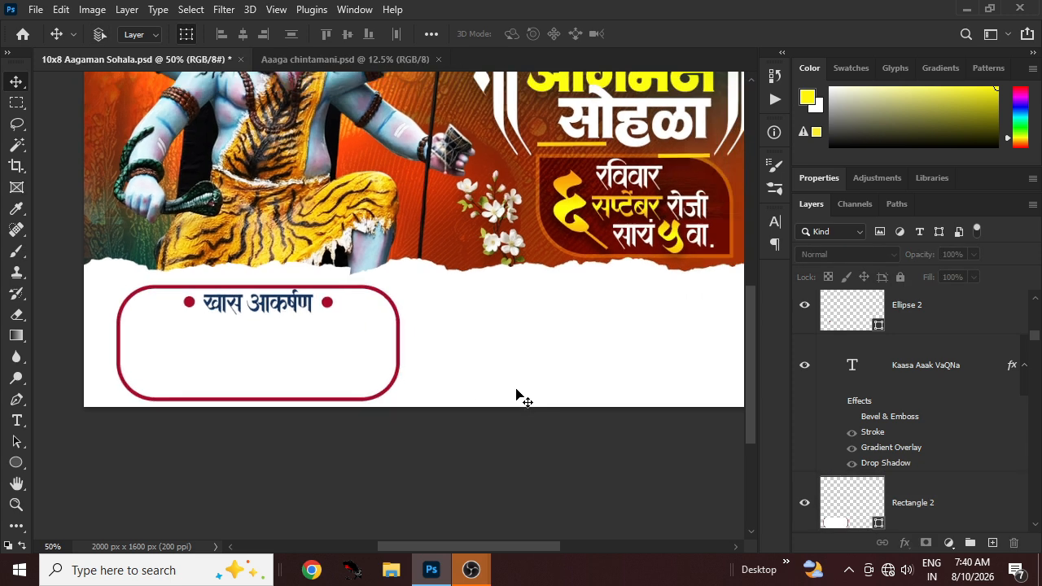
{"action": "key", "text": "ctrl+minus"}
{"action": "scroll", "coordinate": [893, 440], "scroll_direction": "up", "scroll_amount": 3}
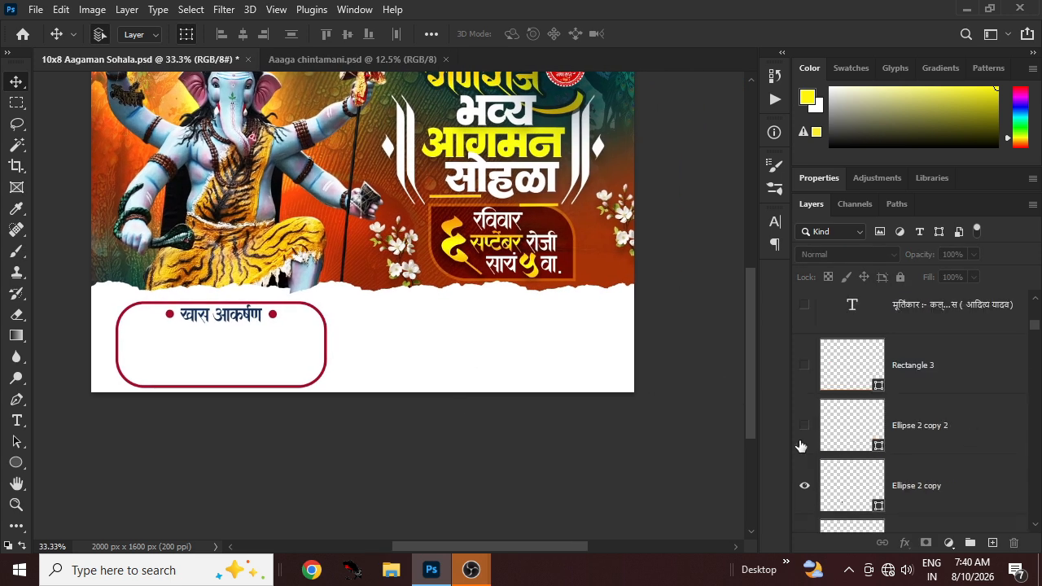
{"action": "left_click_drag", "start_coordinate": [801, 446], "coordinate": [804, 306]}
{"action": "scroll", "coordinate": [826, 366], "scroll_direction": "up", "scroll_amount": 3}
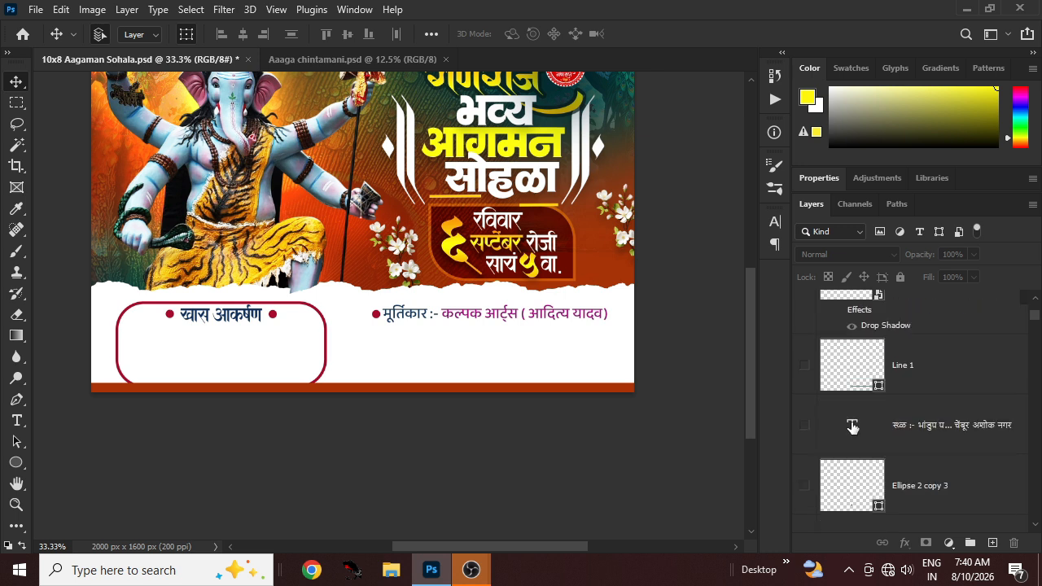
{"action": "left_click_drag", "start_coordinate": [808, 488], "coordinate": [800, 372]}
Show the logo onkar copy layer, the social media handle text and the VG_Social Media (2) icon
{"action": "scroll", "coordinate": [832, 405], "scroll_direction": "up", "scroll_amount": 3}
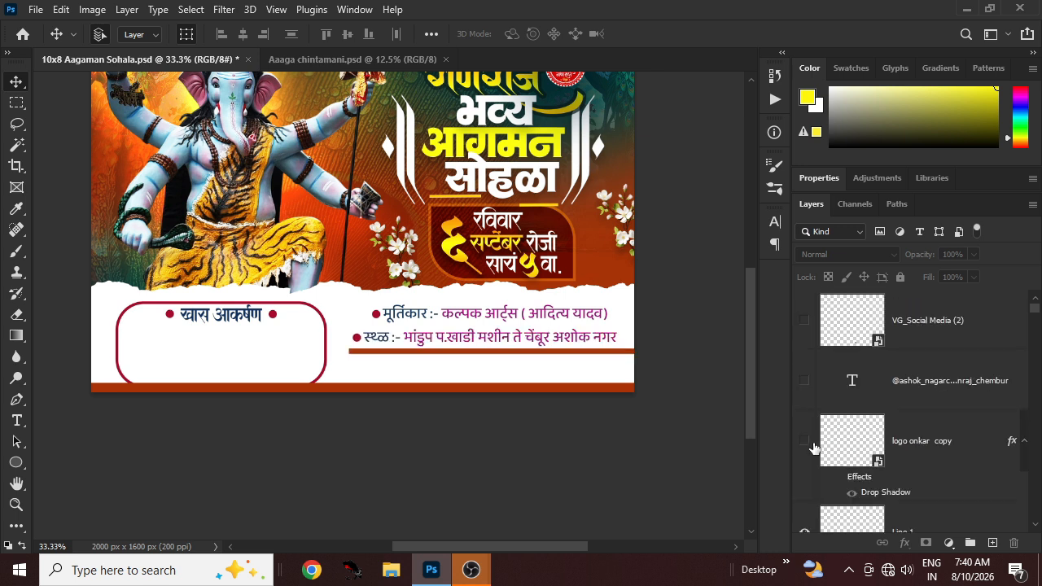
{"action": "left_click_drag", "start_coordinate": [811, 455], "coordinate": [805, 322]}
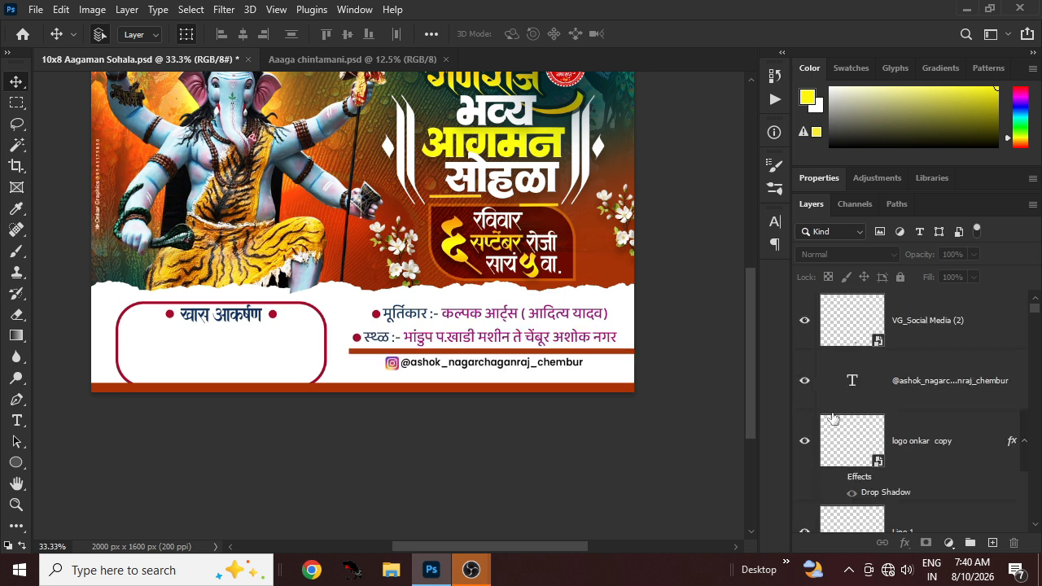
{"action": "scroll", "coordinate": [832, 417], "scroll_direction": "down", "scroll_amount": 3}
{"action": "scroll", "coordinate": [832, 444], "scroll_direction": "down", "scroll_amount": 3}
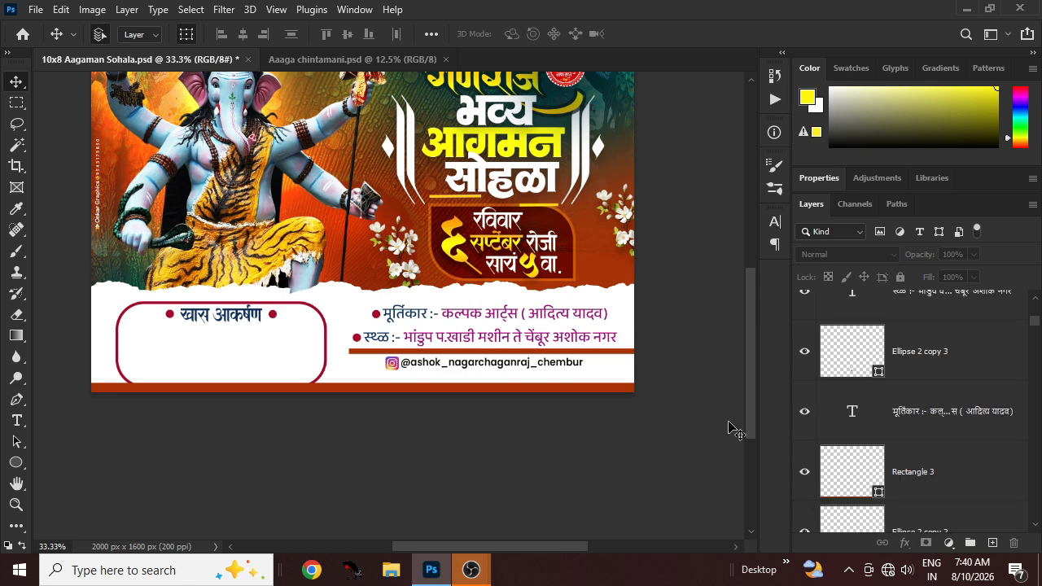
Select the sculptor credit line and toggle its visibility off and on to check it in the banner
{"action": "scroll", "coordinate": [570, 429], "scroll_direction": "down", "scroll_amount": 2}
{"action": "scroll", "coordinate": [584, 428], "scroll_direction": "up", "scroll_amount": 2}
{"action": "scroll", "coordinate": [584, 378], "scroll_direction": "right", "scroll_amount": 1}
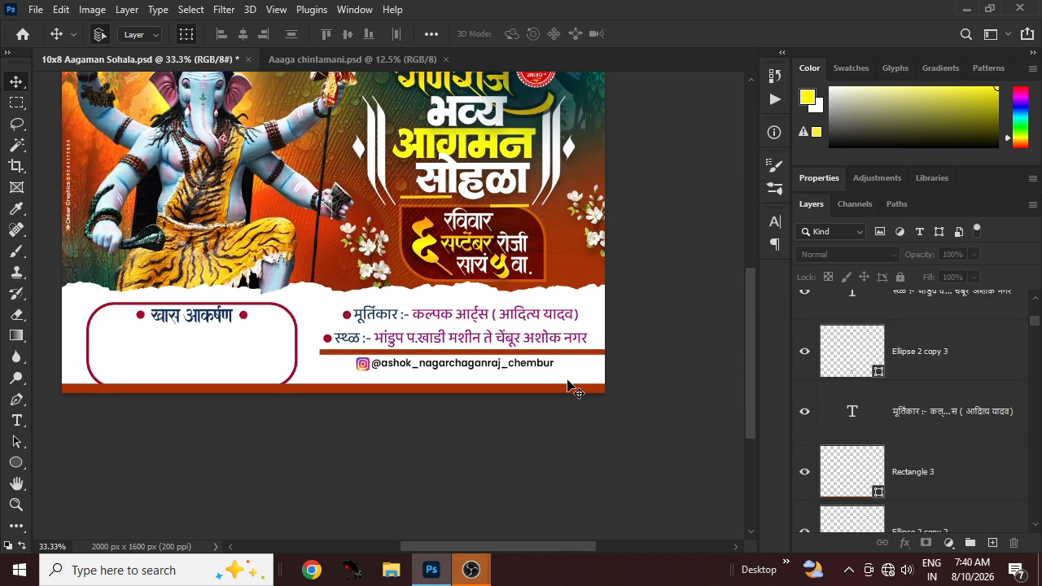
{"action": "scroll", "coordinate": [570, 384], "scroll_direction": "up", "scroll_amount": 1}
{"action": "scroll", "coordinate": [568, 389], "scroll_direction": "down", "scroll_amount": 1}
{"action": "left_click", "coordinate": [525, 397]}
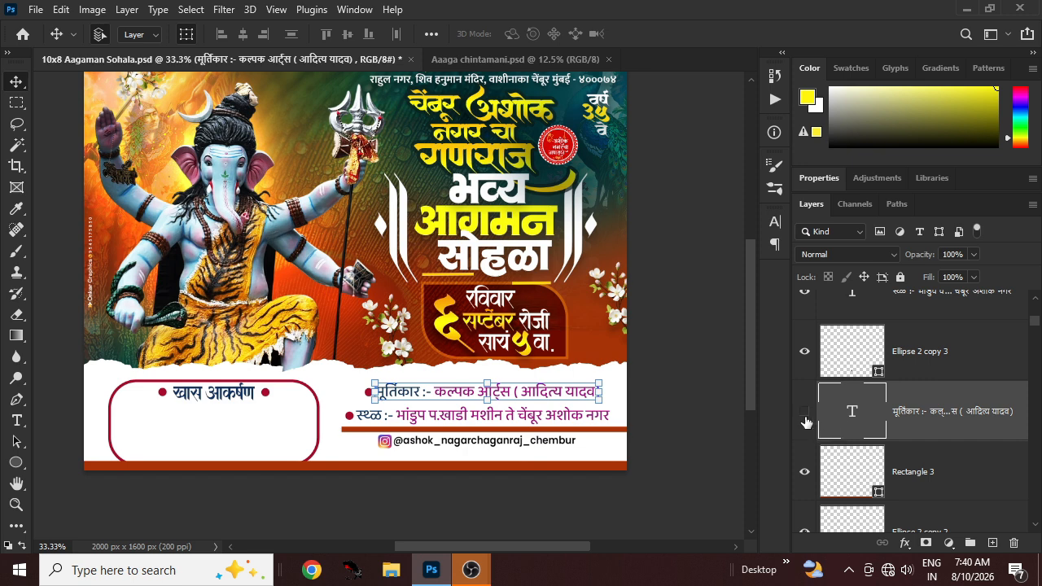
{"action": "left_click", "coordinate": [805, 413]}
{"action": "left_click", "coordinate": [804, 413]}
{"action": "left_click", "coordinate": [676, 422]}
Examine the whole banner, from the mandal heading and Ganesha image down to the attractions frame and contact lines
{"action": "left_click_drag", "start_coordinate": [563, 375], "coordinate": [645, 407]}
{"action": "key", "text": "ctrl+minus"}
{"action": "left_click_drag", "start_coordinate": [591, 348], "coordinate": [537, 371]}
{"action": "key", "text": "ctrl+plus"}
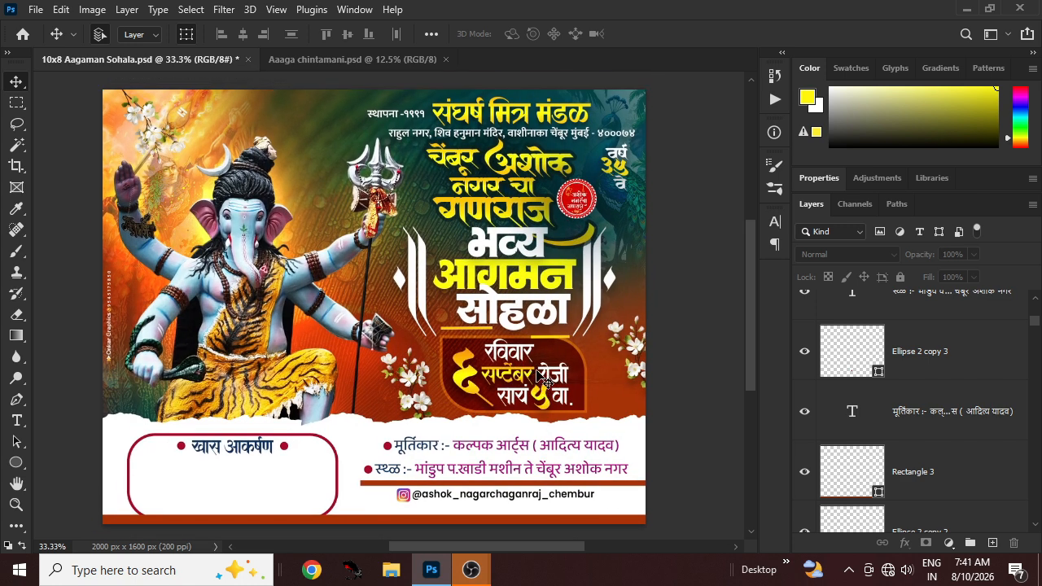
{"action": "scroll", "coordinate": [545, 380], "scroll_direction": "down", "scroll_amount": 2}
{"action": "scroll", "coordinate": [294, 466], "scroll_direction": "down", "scroll_amount": 3}
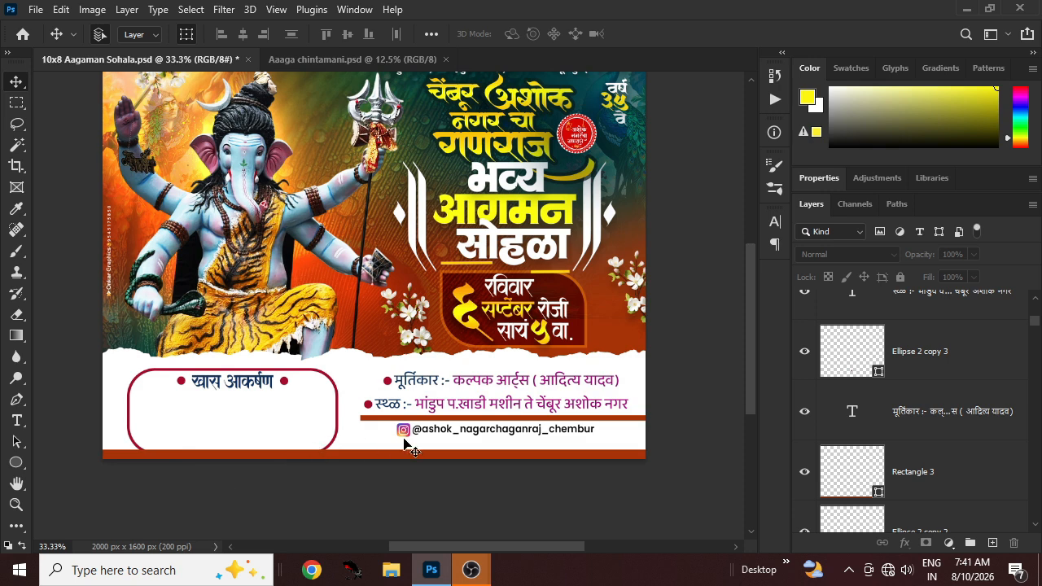
{"action": "scroll", "coordinate": [404, 443], "scroll_direction": "up", "scroll_amount": 1}
{"action": "scroll", "coordinate": [468, 442], "scroll_direction": "up", "scroll_amount": 4}
{"action": "scroll", "coordinate": [468, 442], "scroll_direction": "down", "scroll_amount": 4}
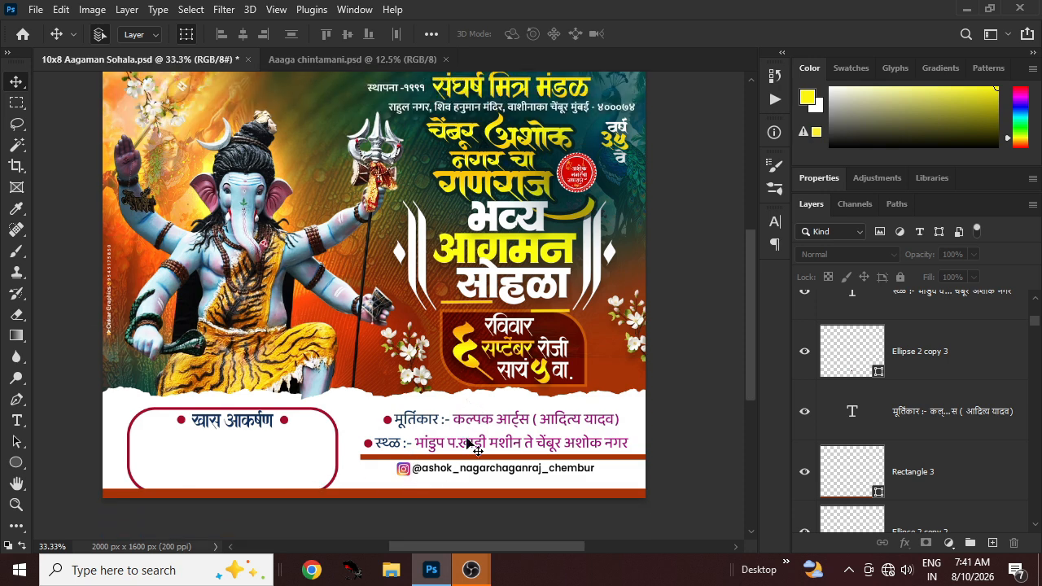
{"action": "scroll", "coordinate": [468, 440], "scroll_direction": "up", "scroll_amount": 1}
{"action": "scroll", "coordinate": [467, 438], "scroll_direction": "up", "scroll_amount": 2}
{"action": "scroll", "coordinate": [467, 438], "scroll_direction": "down", "scroll_amount": 3}
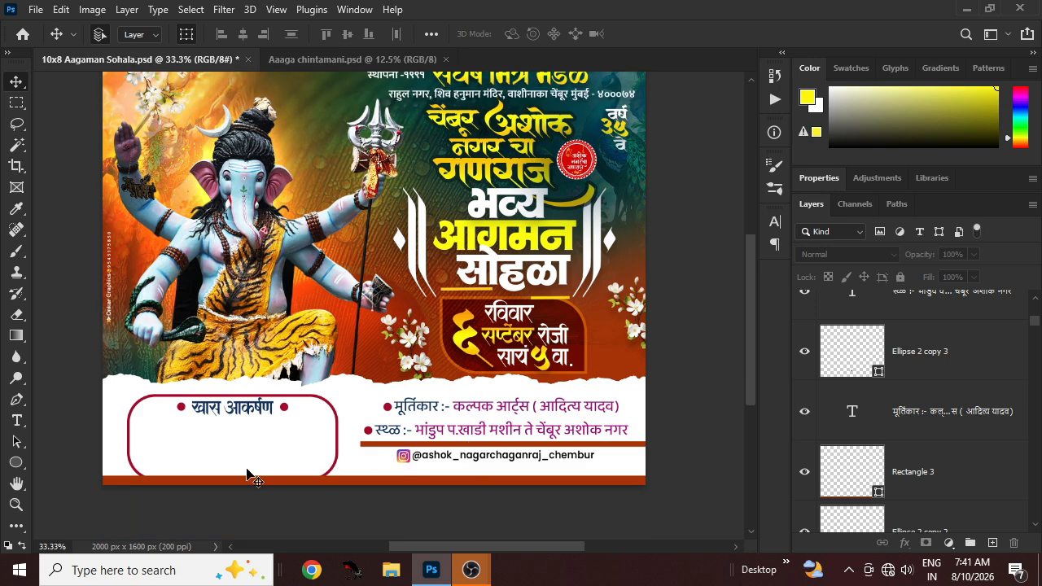
{"action": "scroll", "coordinate": [246, 471], "scroll_direction": "up", "scroll_amount": 1}
{"action": "left_click", "coordinate": [237, 242]}
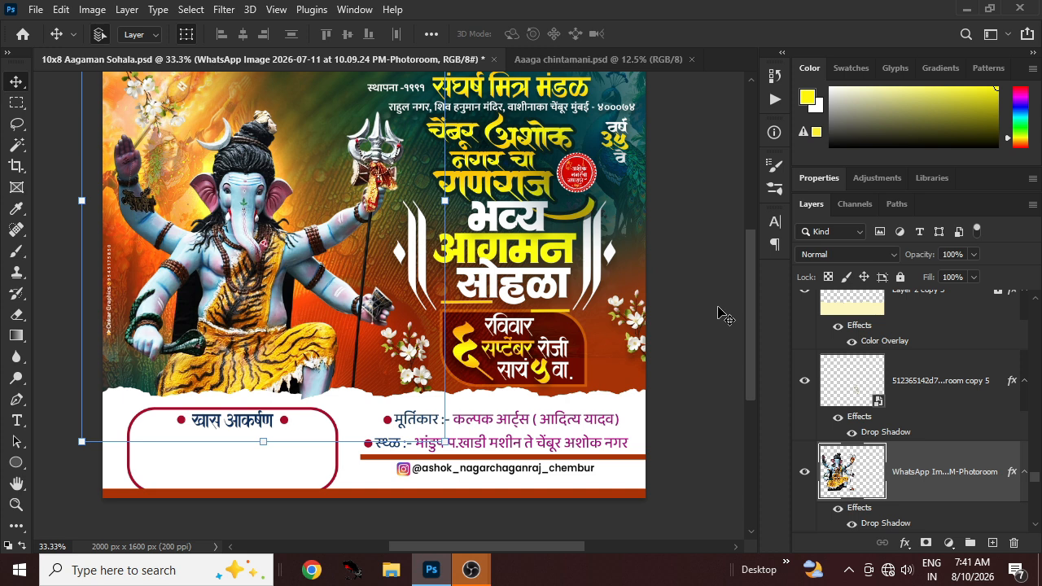
{"action": "left_click", "coordinate": [235, 471]}
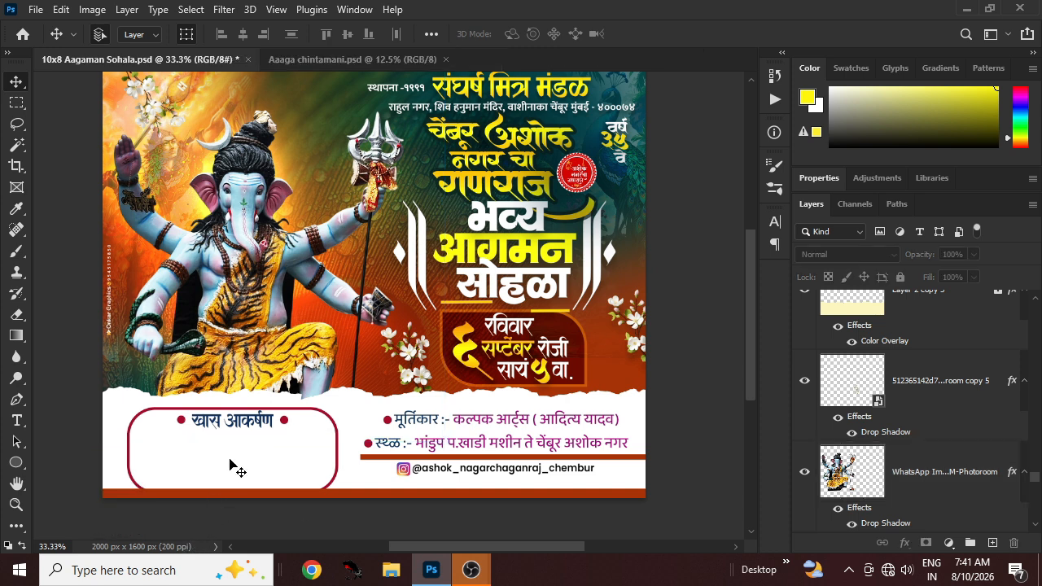
{"action": "scroll", "coordinate": [213, 481], "scroll_direction": "up", "scroll_amount": 1}
{"action": "scroll", "coordinate": [489, 483], "scroll_direction": "up", "scroll_amount": 2}
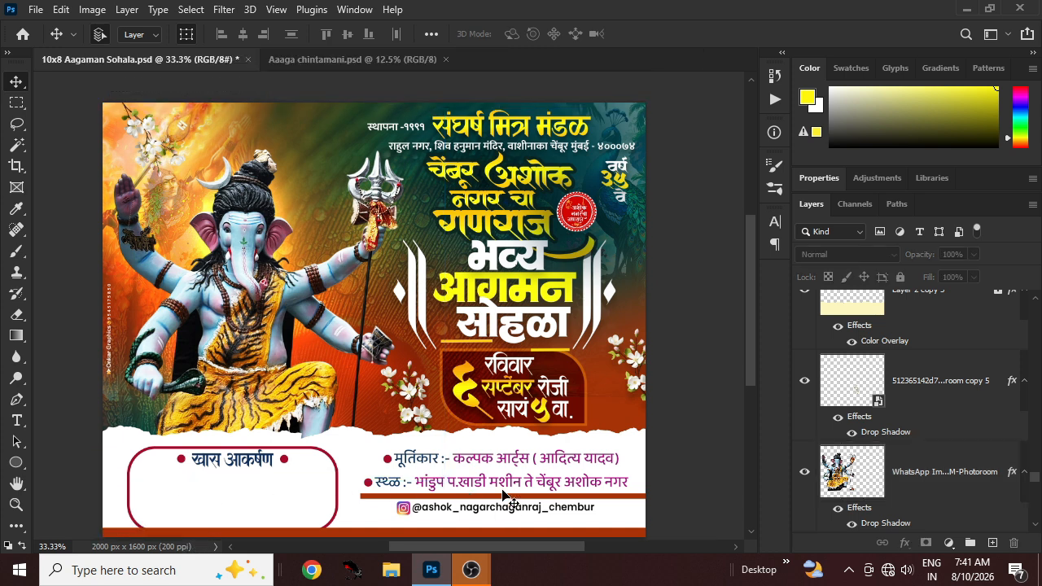
{"action": "scroll", "coordinate": [502, 495], "scroll_direction": "down", "scroll_amount": 3}
{"action": "scroll", "coordinate": [502, 495], "scroll_direction": "up", "scroll_amount": 6}
{"action": "scroll", "coordinate": [502, 495], "scroll_direction": "down", "scroll_amount": 7}
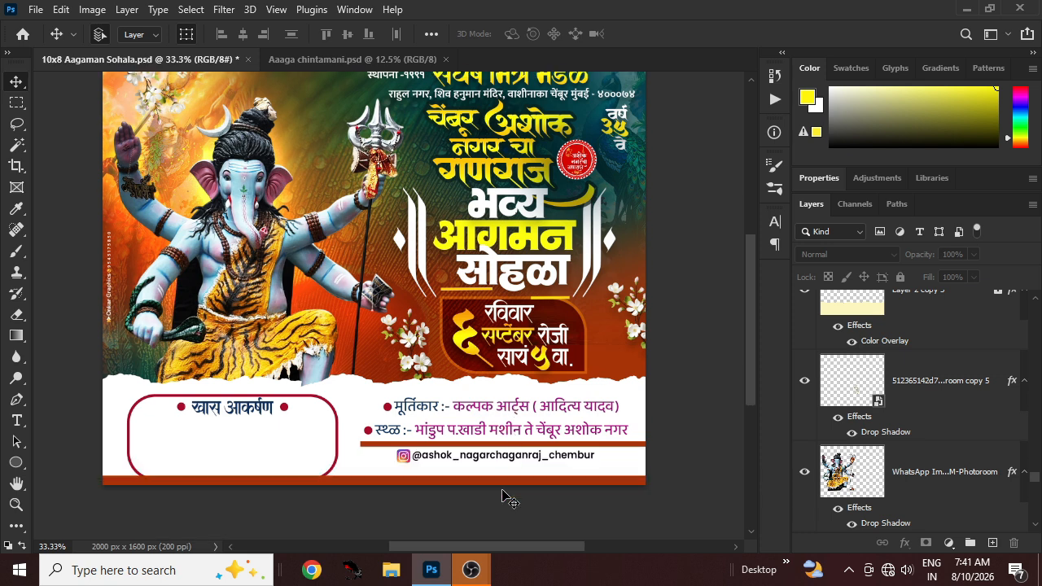
{"action": "scroll", "coordinate": [502, 495], "scroll_direction": "up", "scroll_amount": 2}
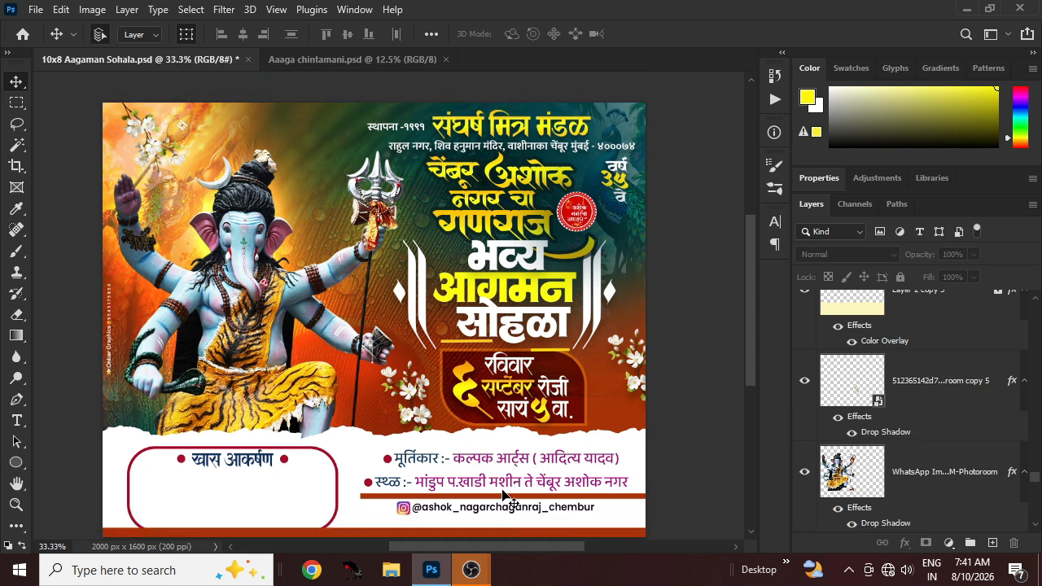
{"action": "scroll", "coordinate": [503, 495], "scroll_direction": "down", "scroll_amount": 3}
{"action": "scroll", "coordinate": [452, 222], "scroll_direction": "up", "scroll_amount": 5}
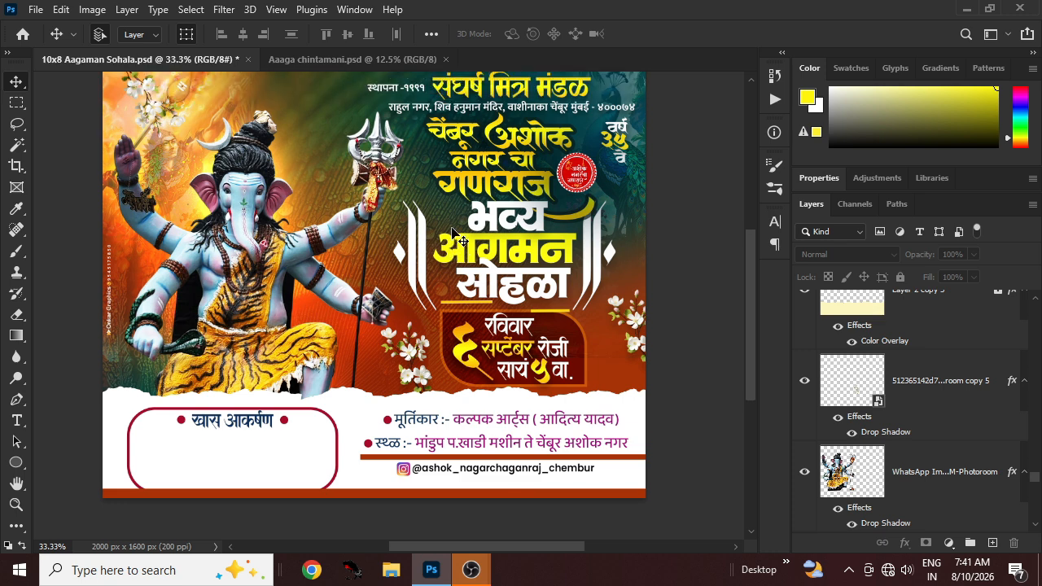